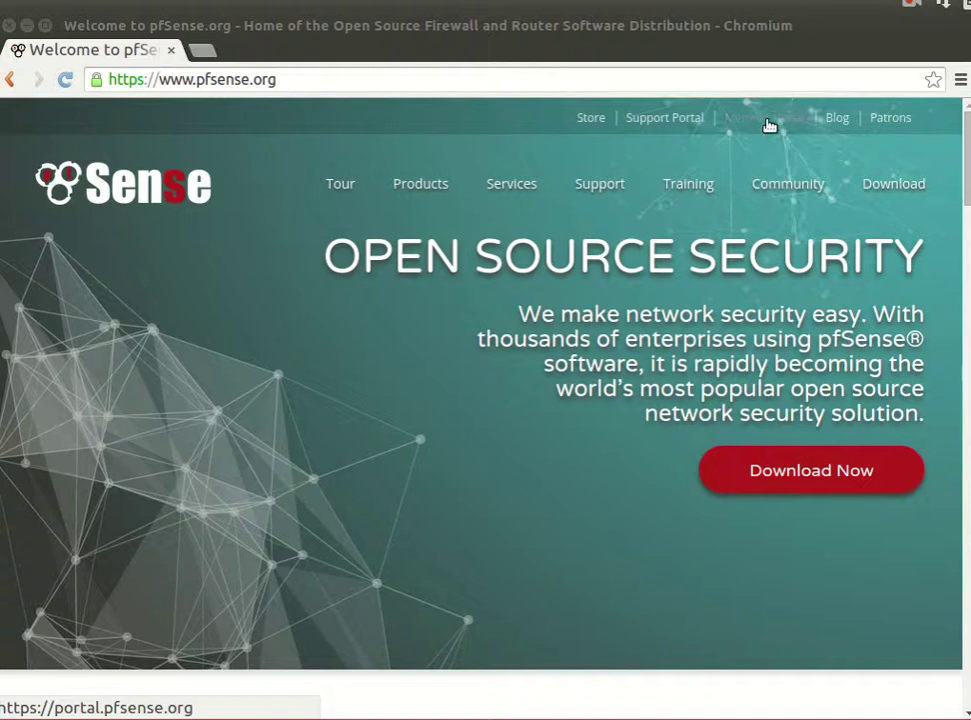
- Look over the Member Portal page and the blog on the pfSense website
click(773, 120)
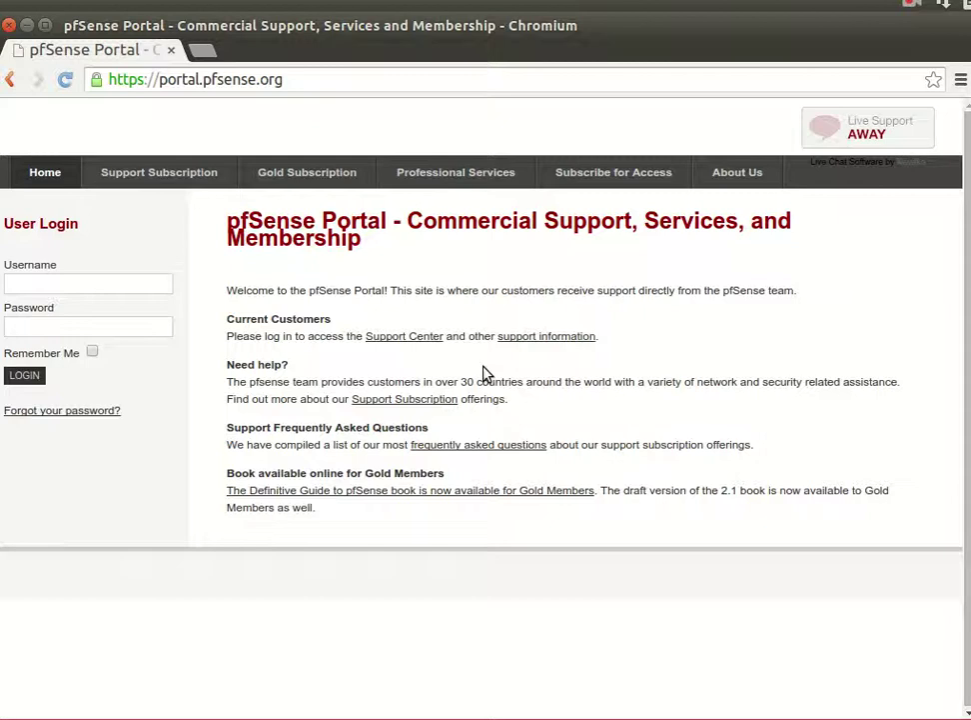
click(12, 80)
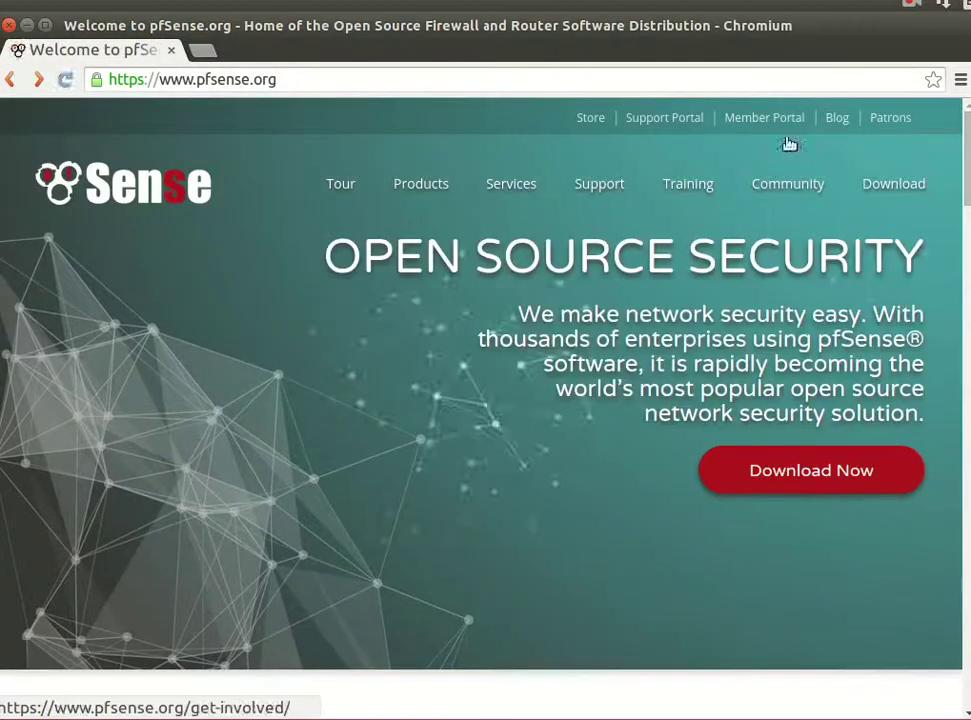
click(839, 124)
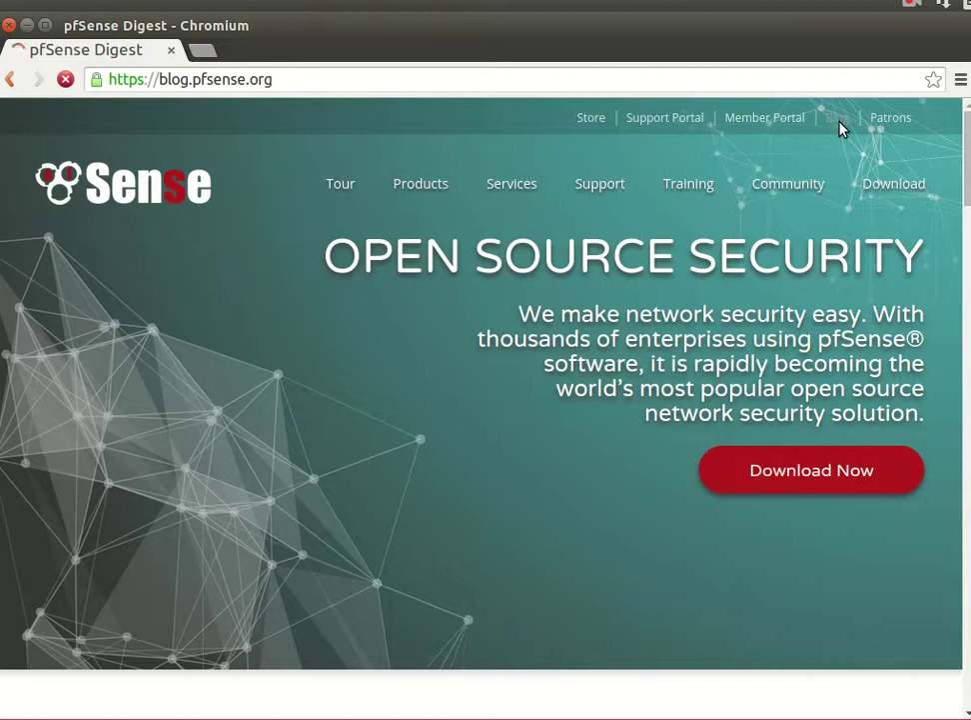
scroll(520, 253, down, 1)
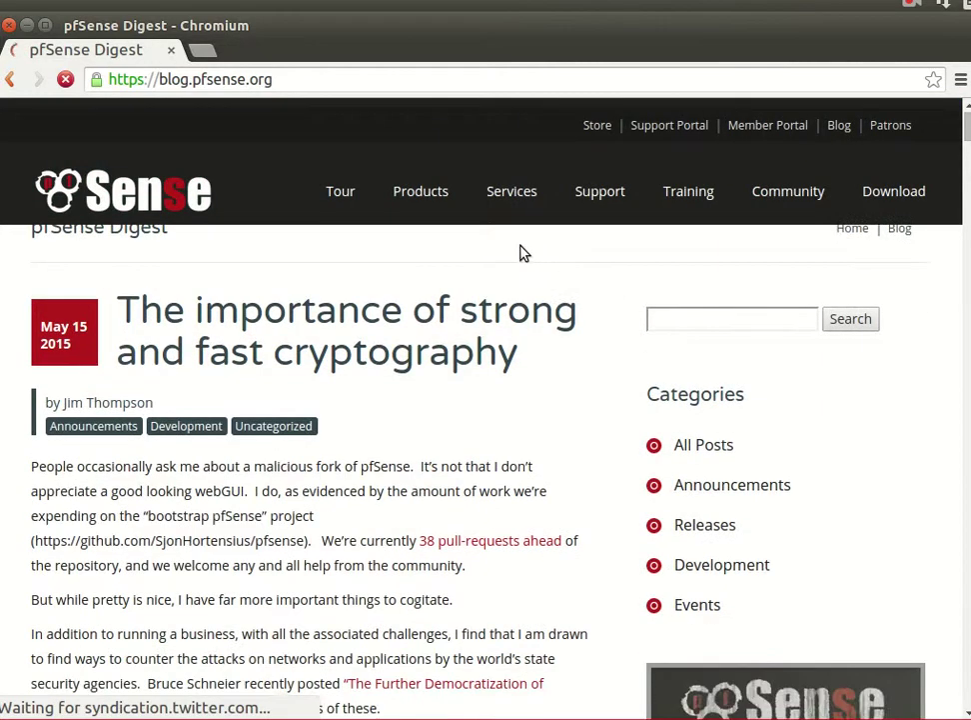
scroll(527, 258, down, 3)
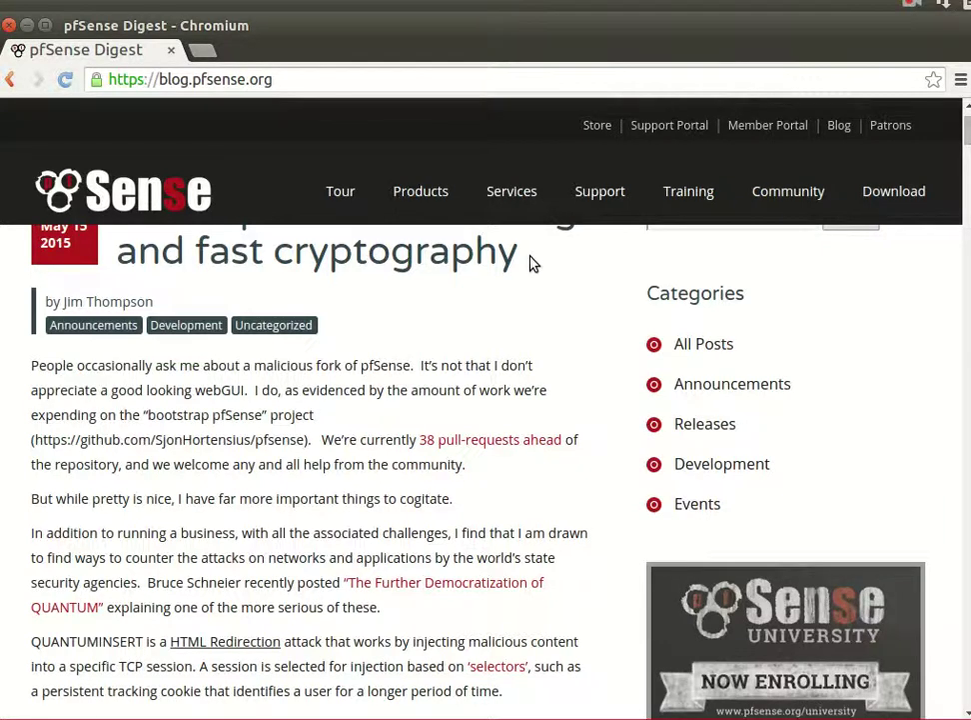
scroll(579, 332, up, 3)
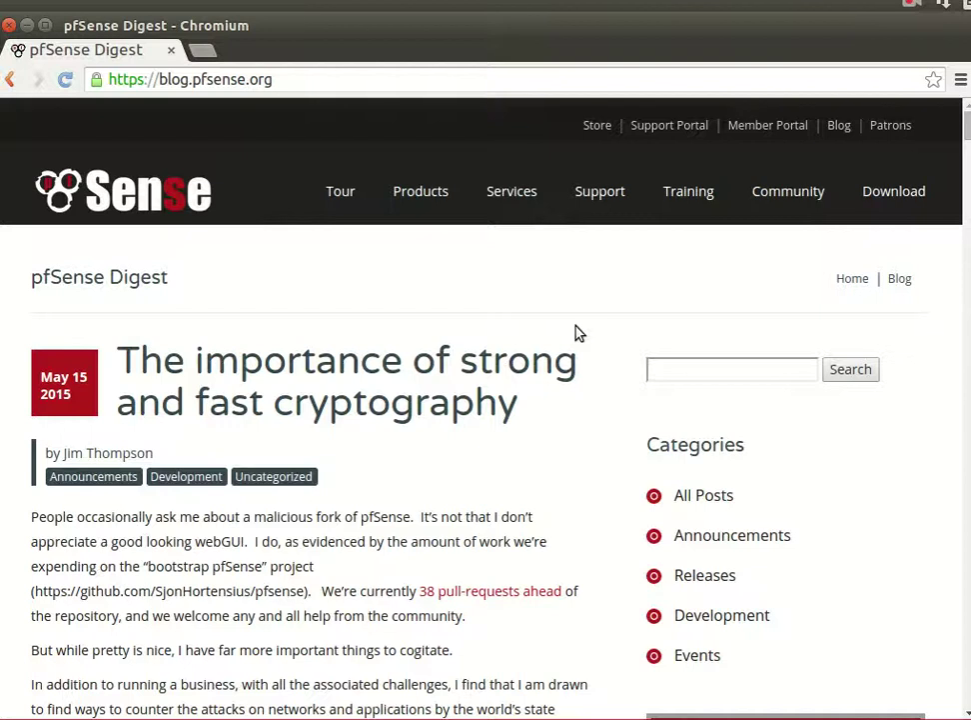
- Switch to VirtualBox and start a new virtual machine named pfsense-1 with type BSD and version FreeBSD (32 bit)
click(27, 26)
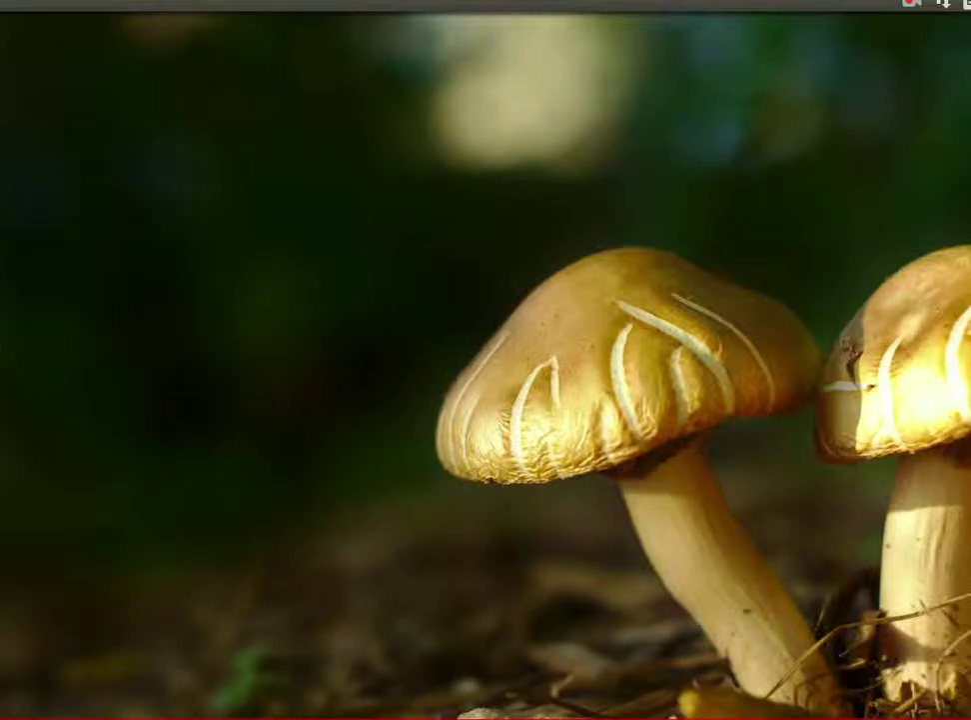
click(5, 365)
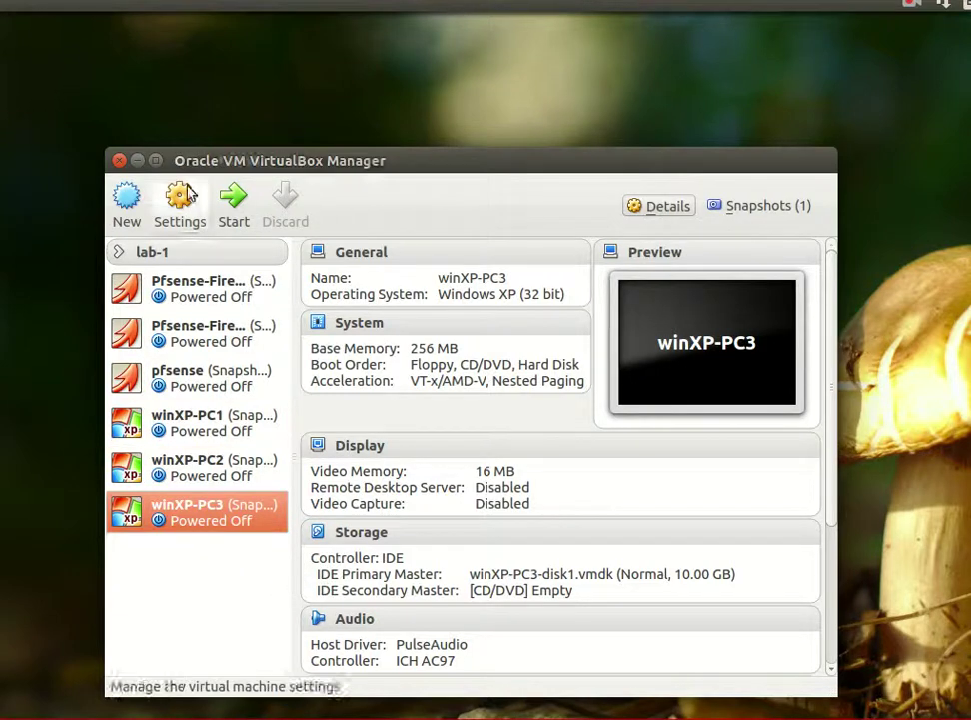
click(126, 205)
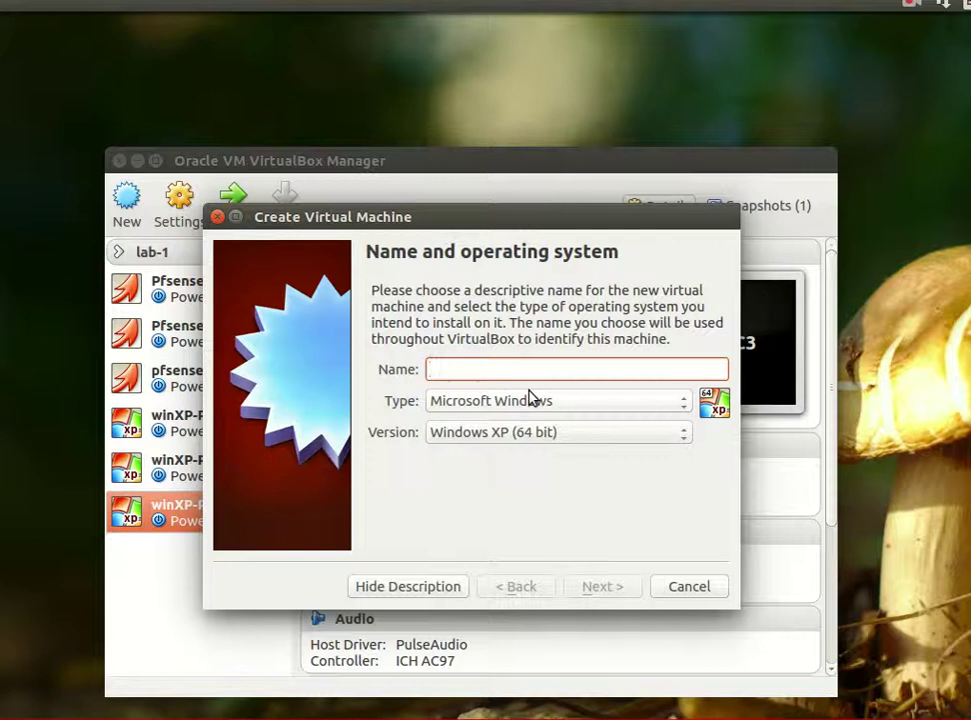
text(pfsense)
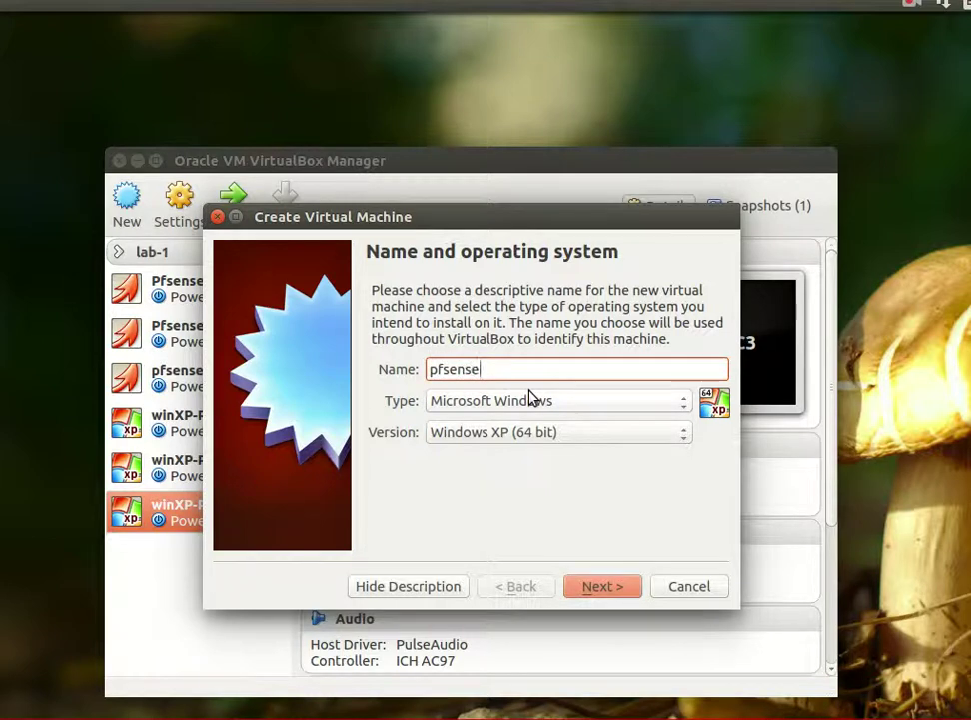
text(-1)
click(580, 410)
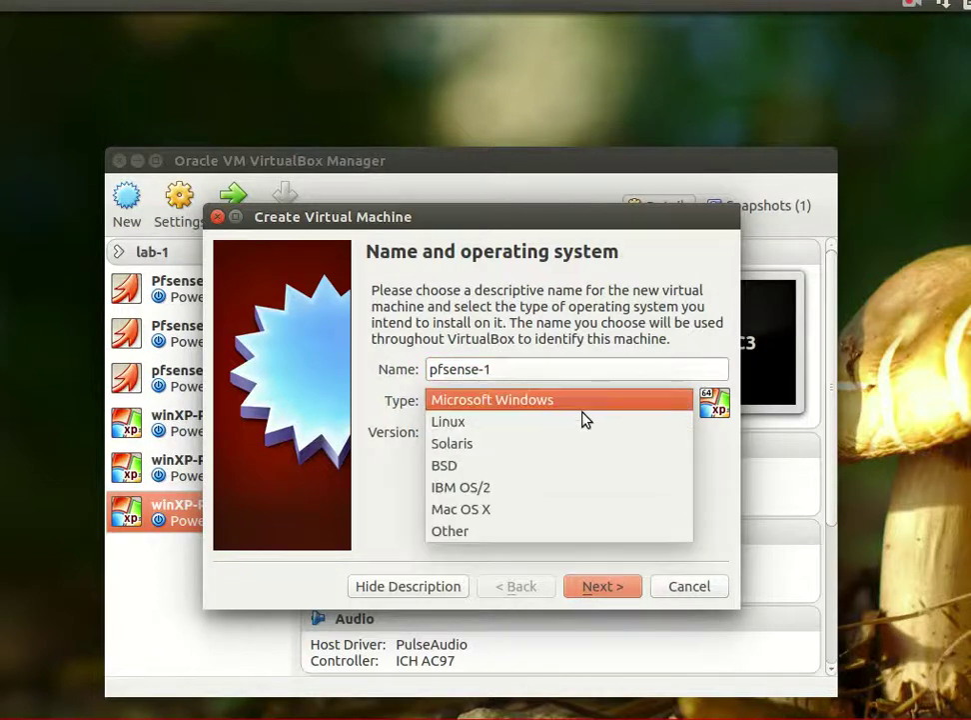
click(567, 466)
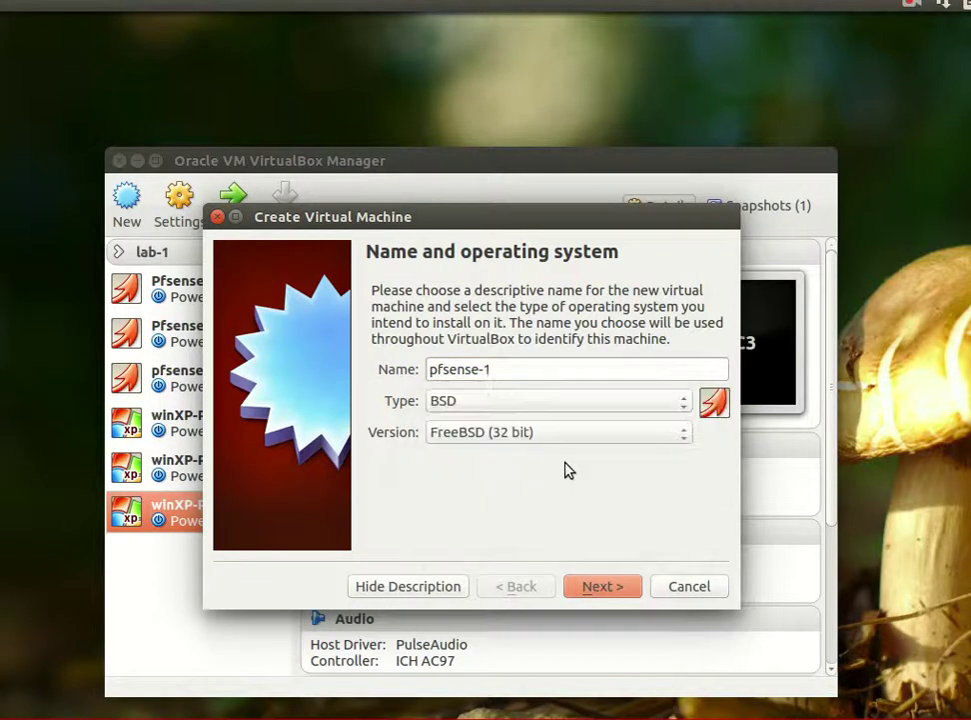
click(594, 586)
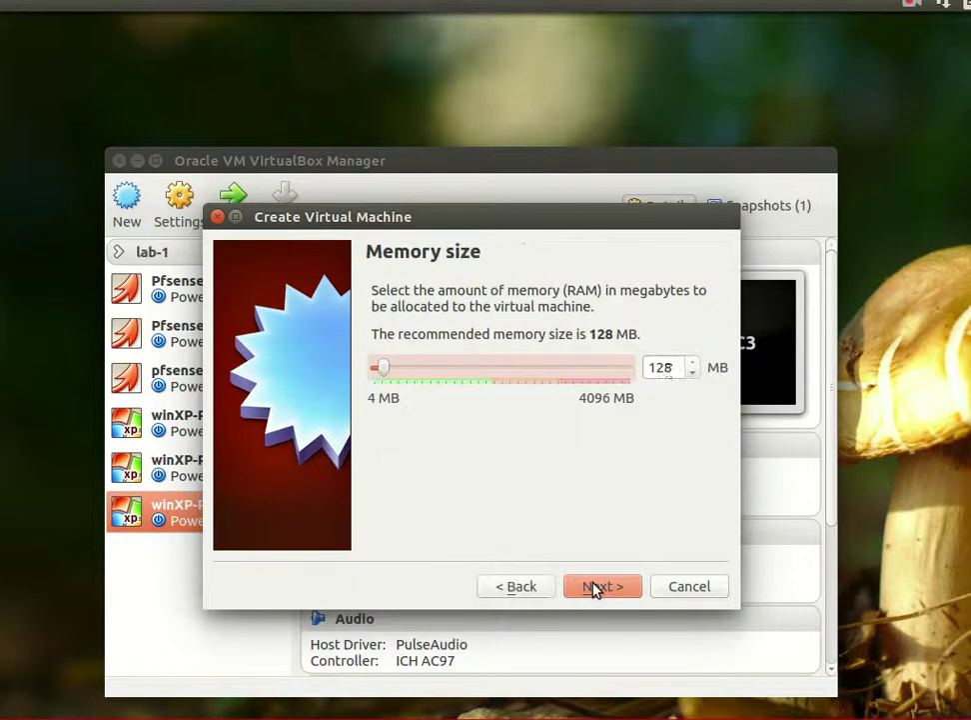
- Set the new virtual machine's memory size to 512 MB
double_click(670, 368)
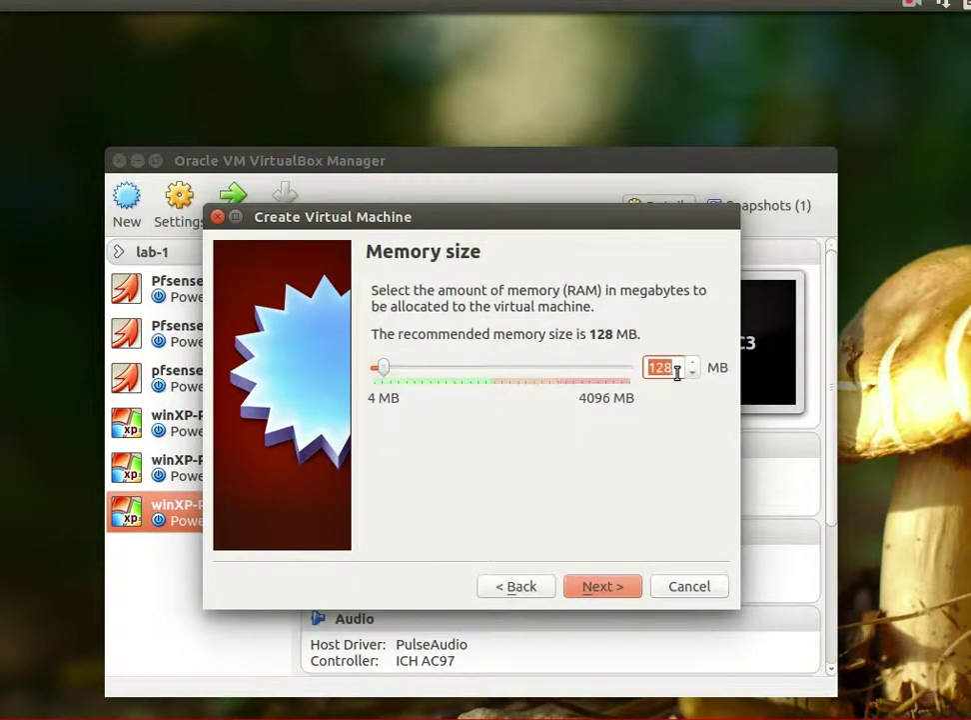
text(512)
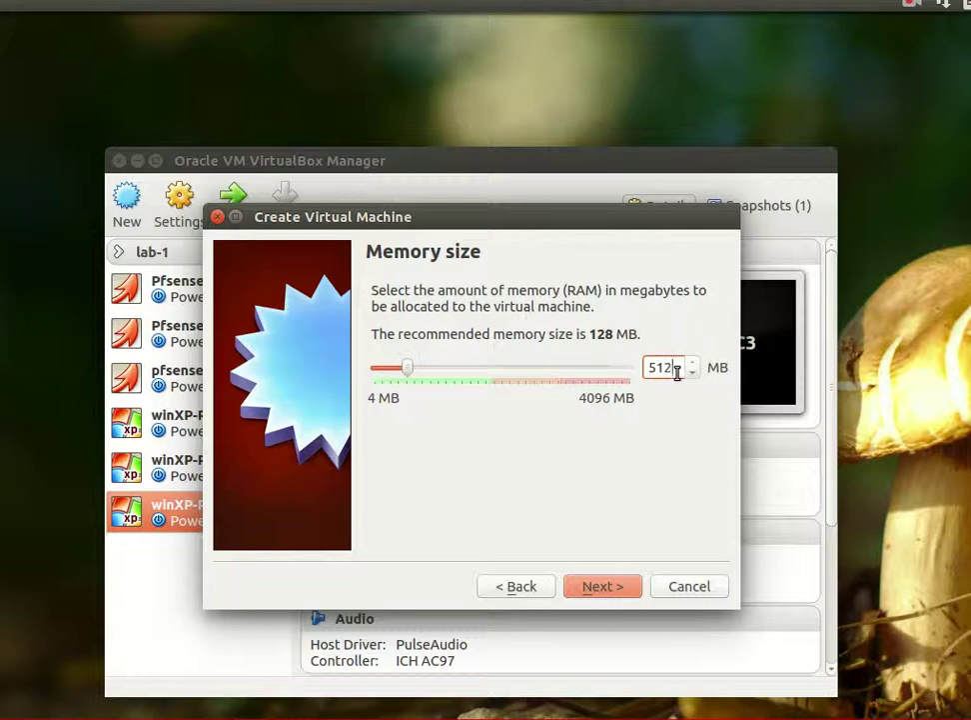
double_click(666, 366)
text(256)
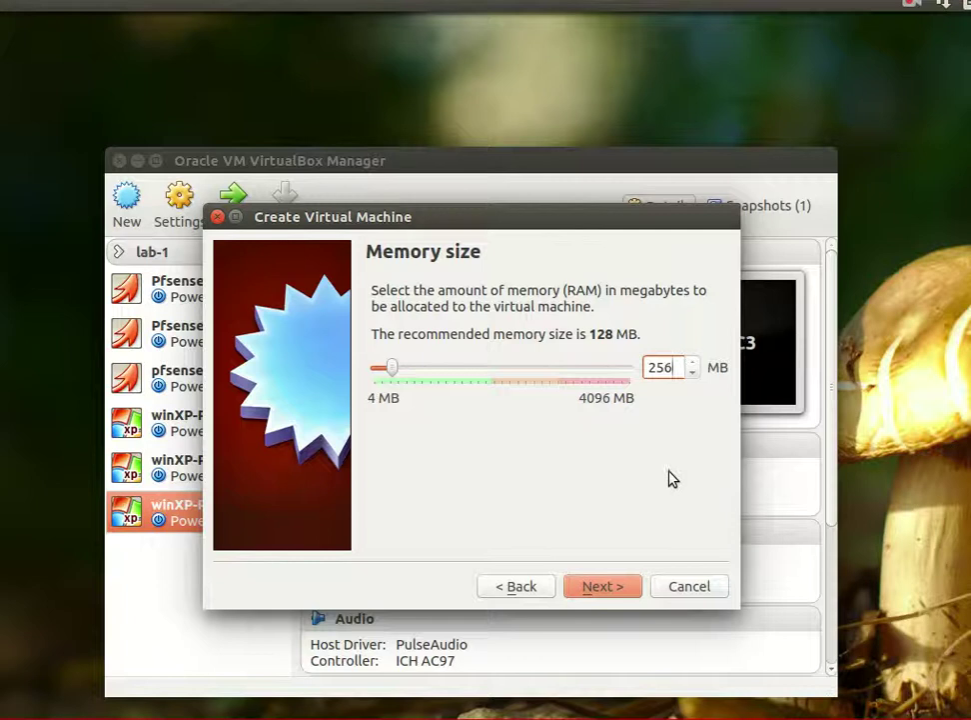
double_click(659, 364)
text(512)
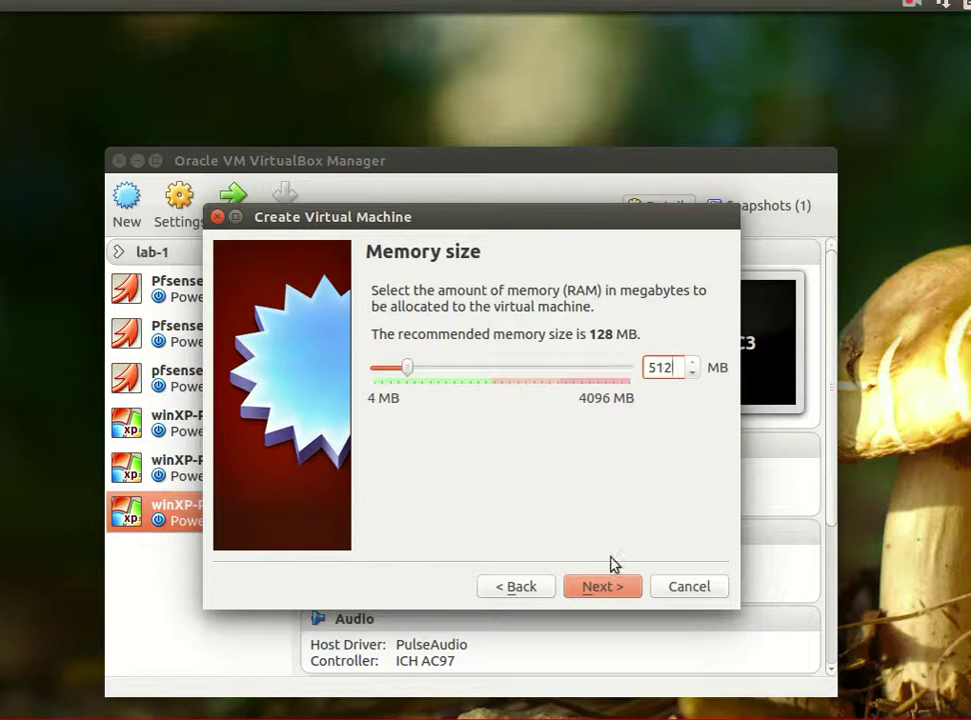
click(598, 586)
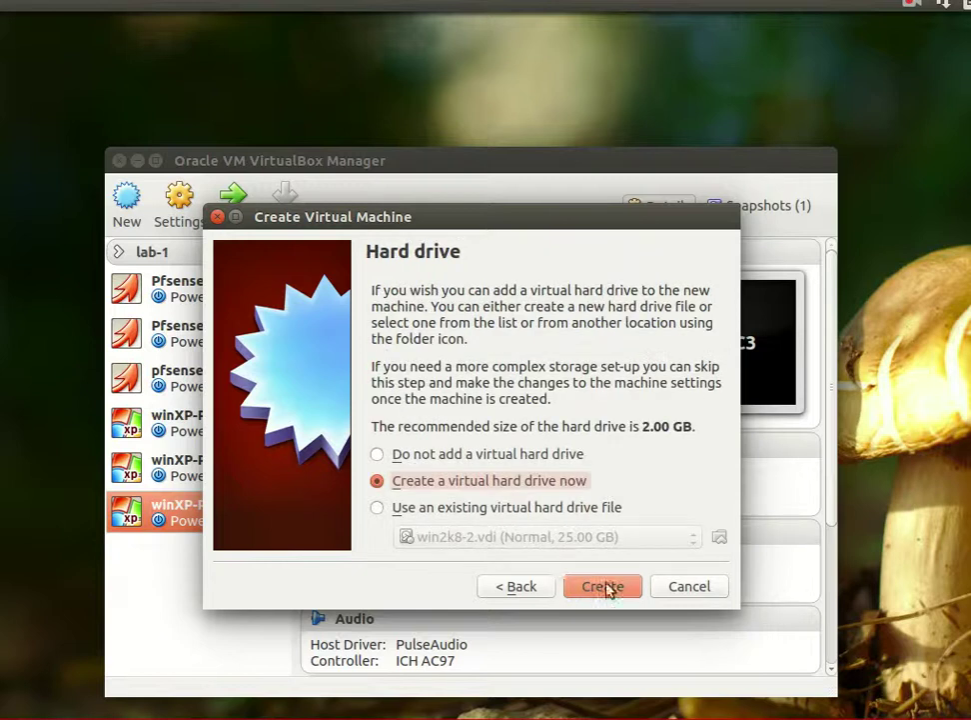
- Create a dynamically allocated 6 GB VDI hard drive named pfsense-1 for the new virtual machine
click(607, 587)
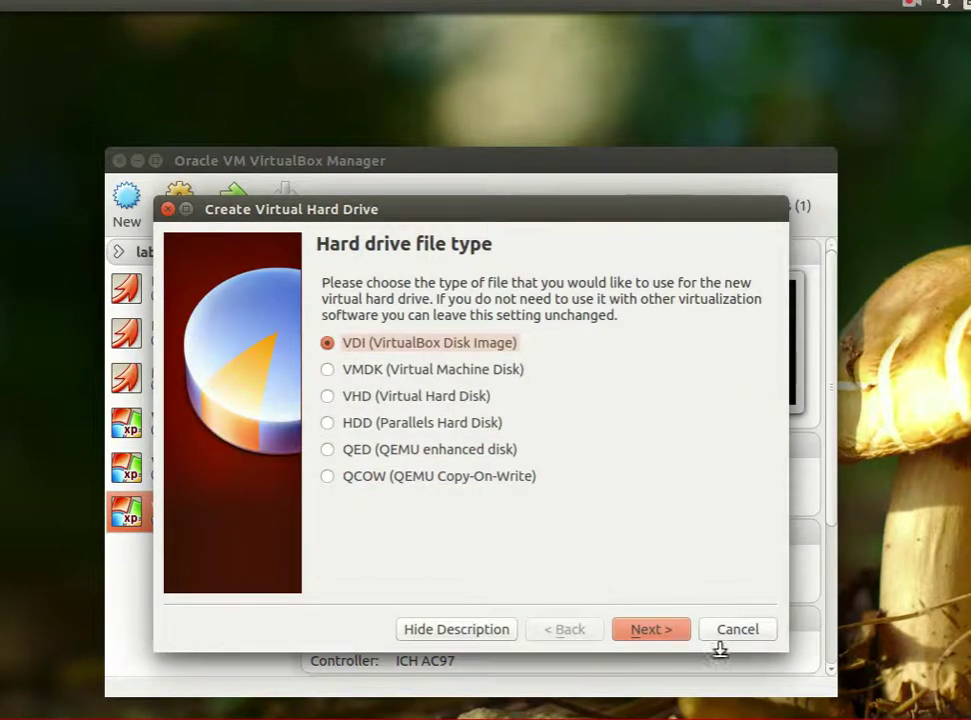
click(647, 628)
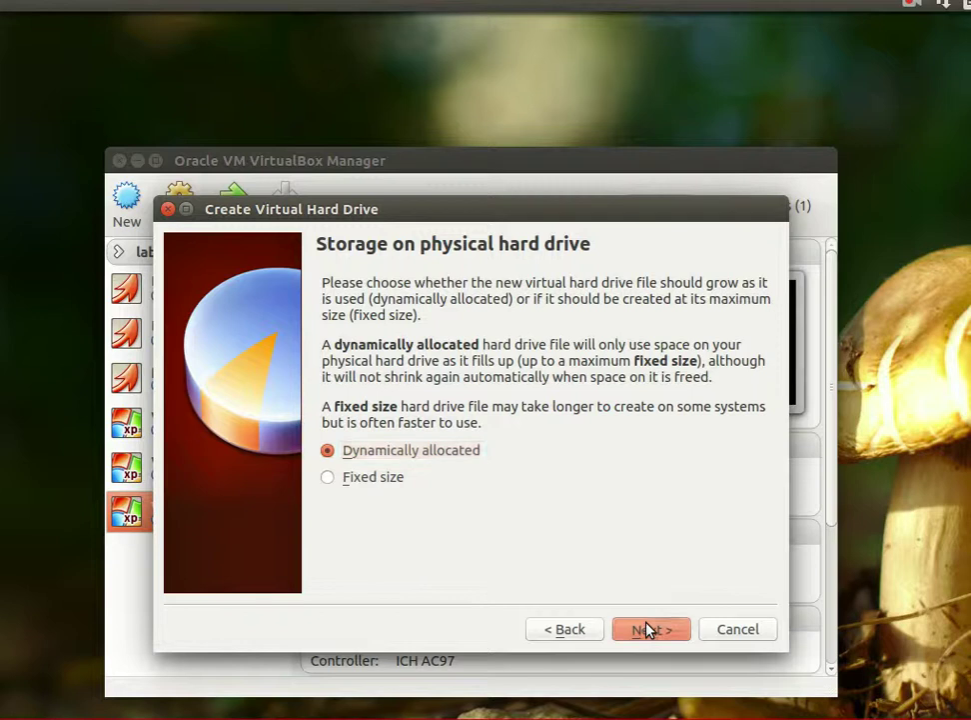
click(646, 629)
click(731, 445)
drag(731, 447, 723, 446)
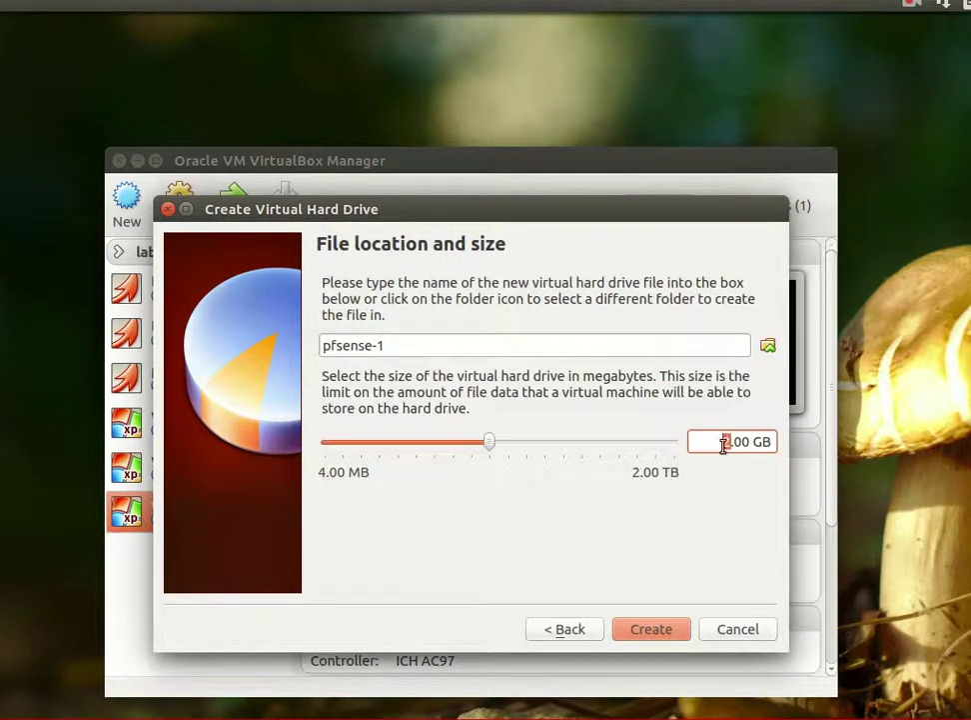
text(6)
click(645, 634)
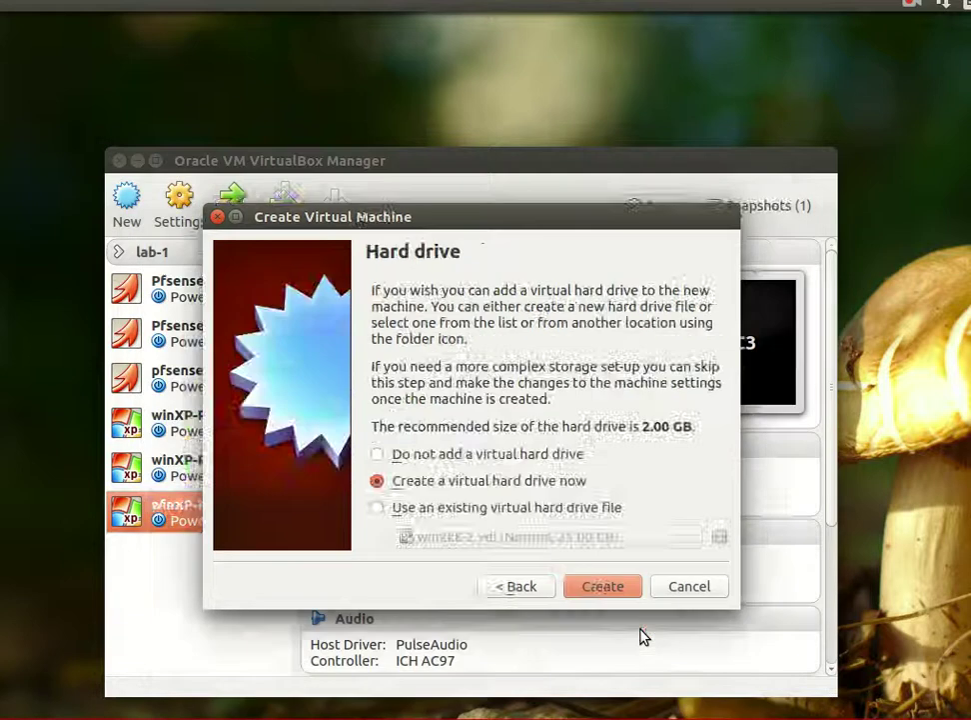
click(600, 587)
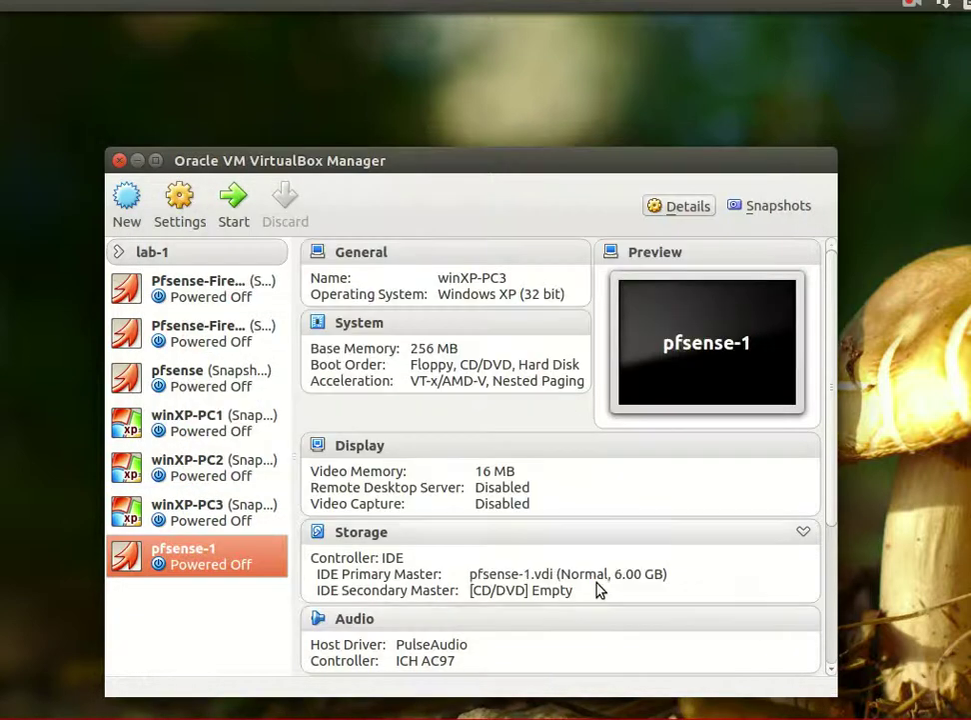
- In the settings of pfsense-1, load the pfSense-LiveCD-2.2.2-RELEASE image into the empty CD/DVD drive
click(205, 215)
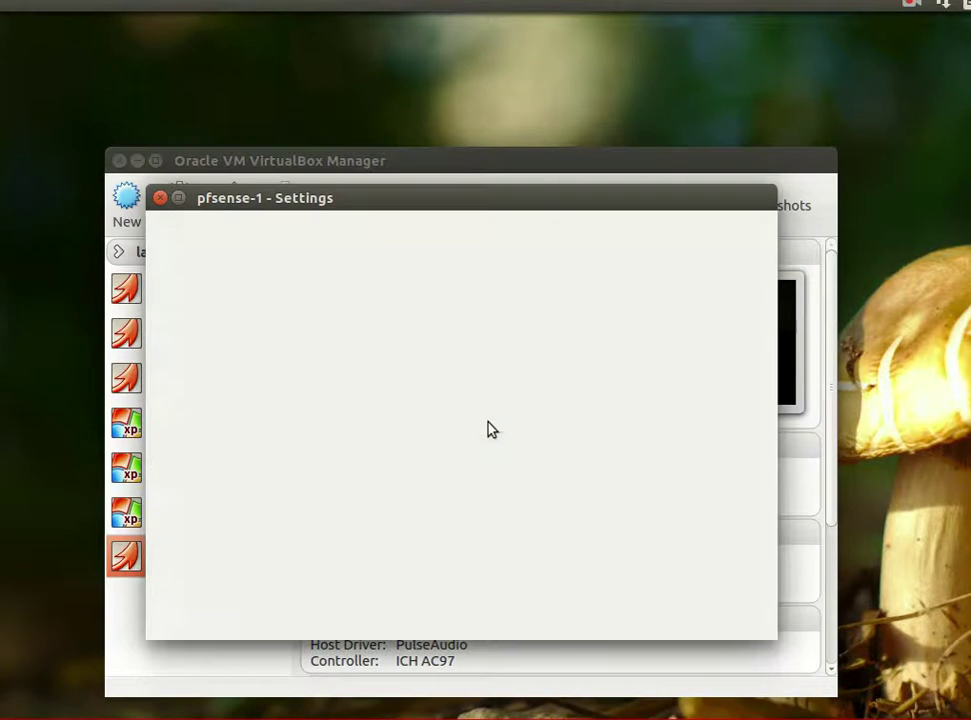
click(208, 256)
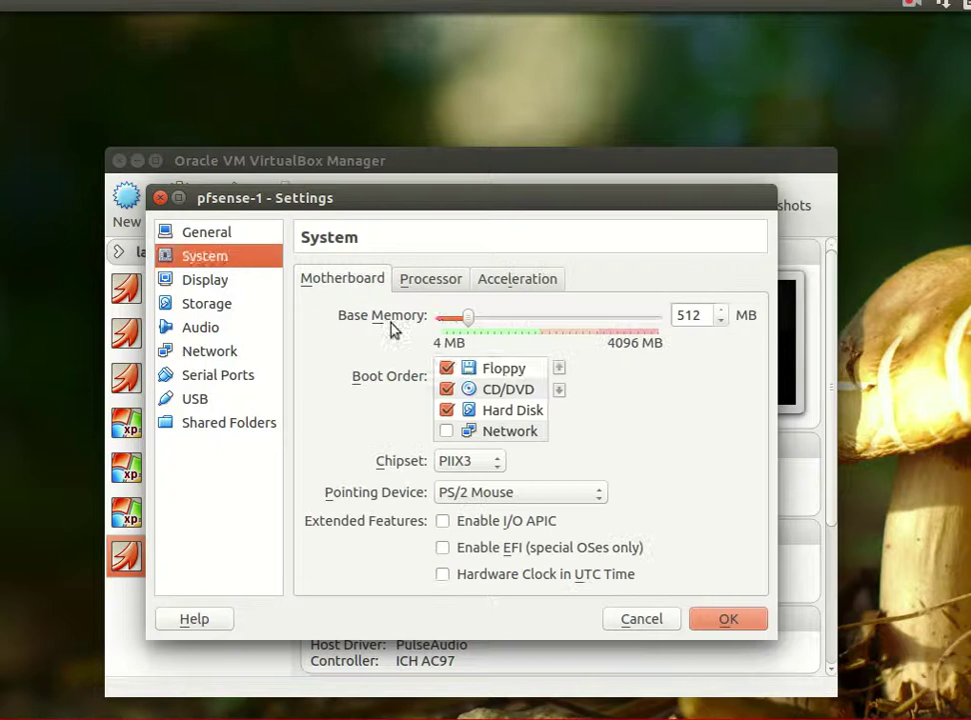
click(427, 278)
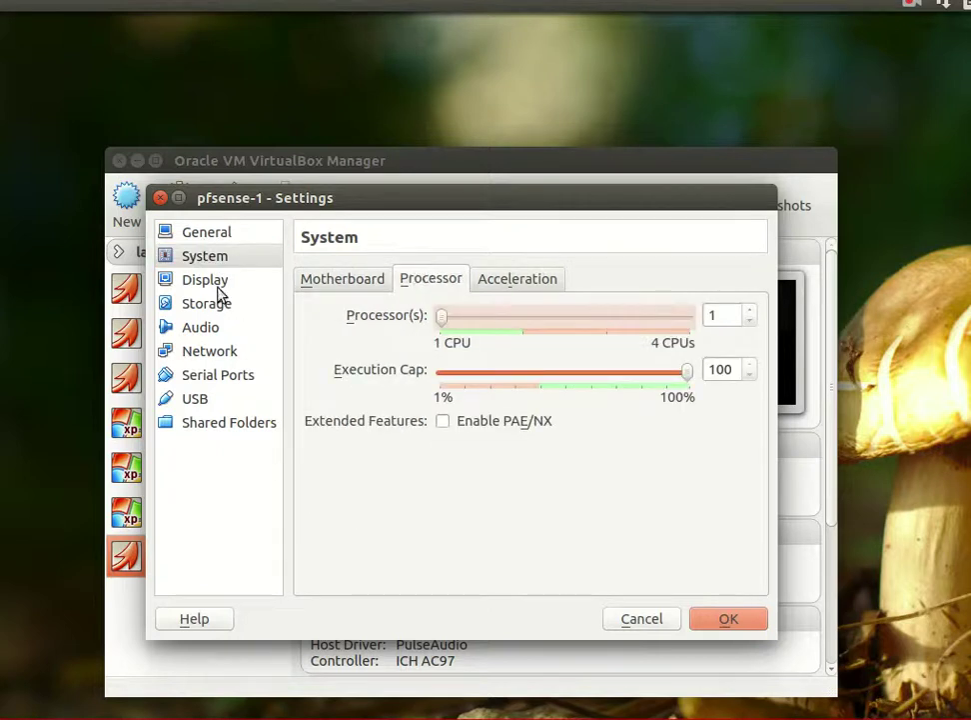
click(216, 283)
click(422, 283)
click(224, 306)
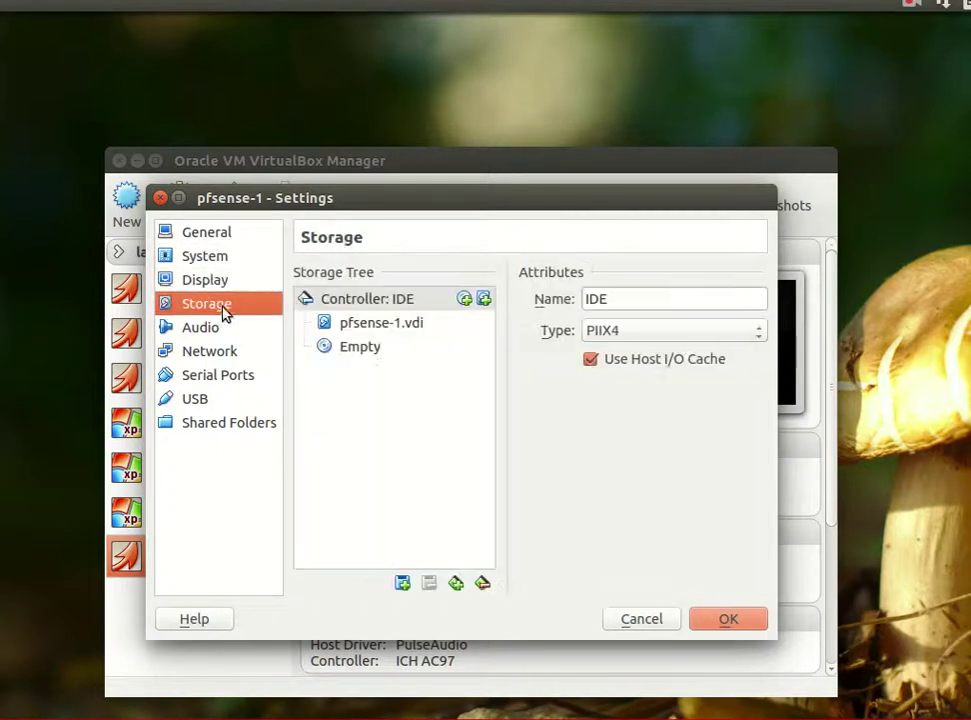
click(381, 348)
click(754, 299)
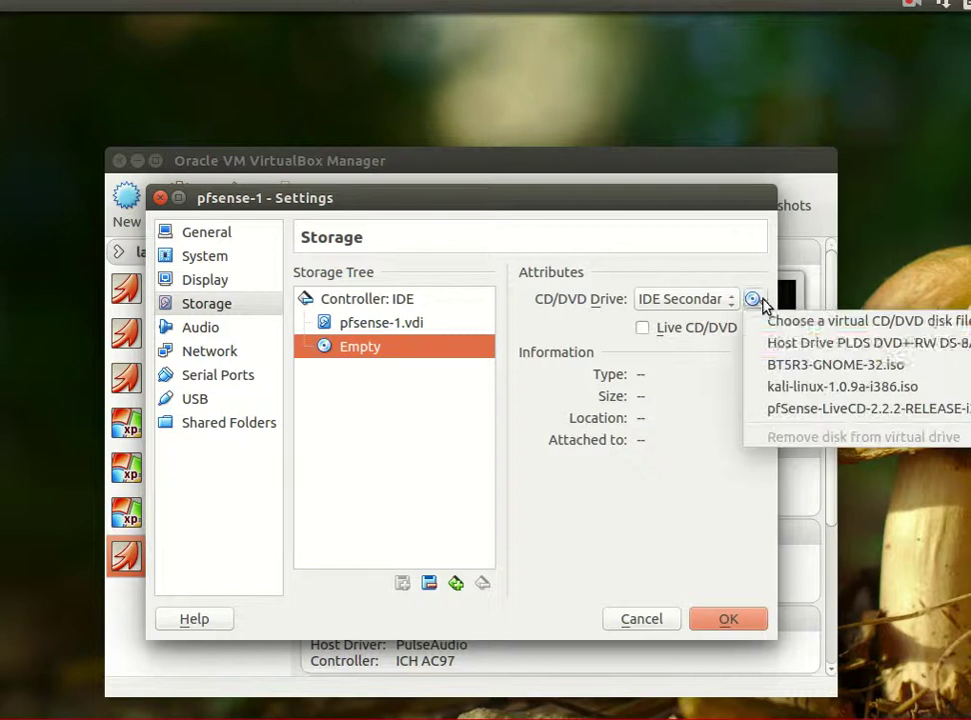
click(831, 407)
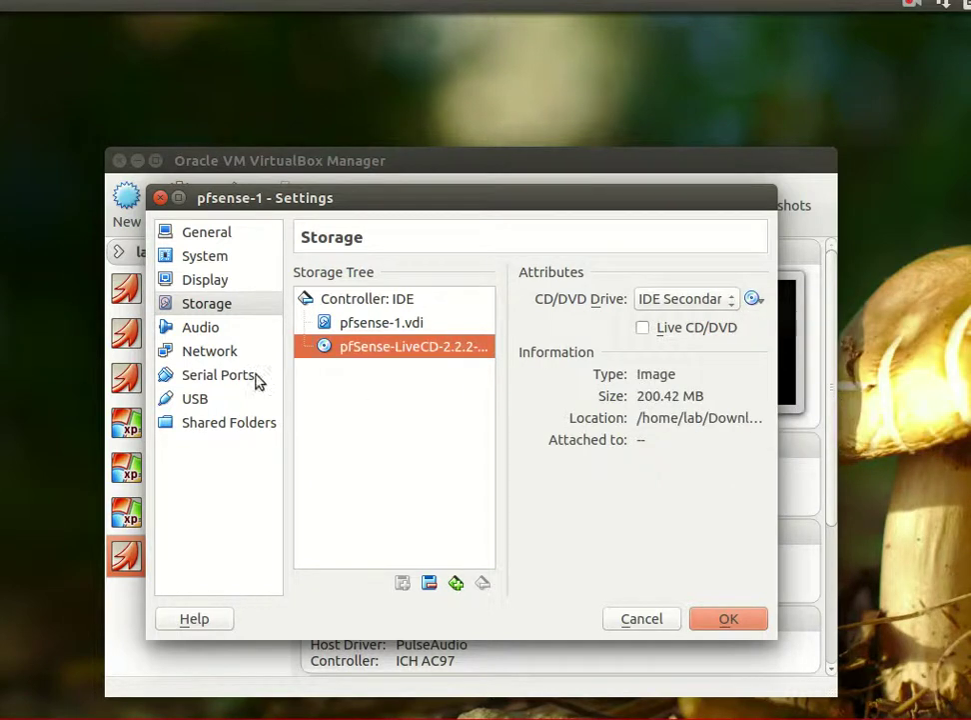
- Enable network Adapter 2 and attach it to the Host-only Adapter vboxnet0
click(200, 330)
click(218, 358)
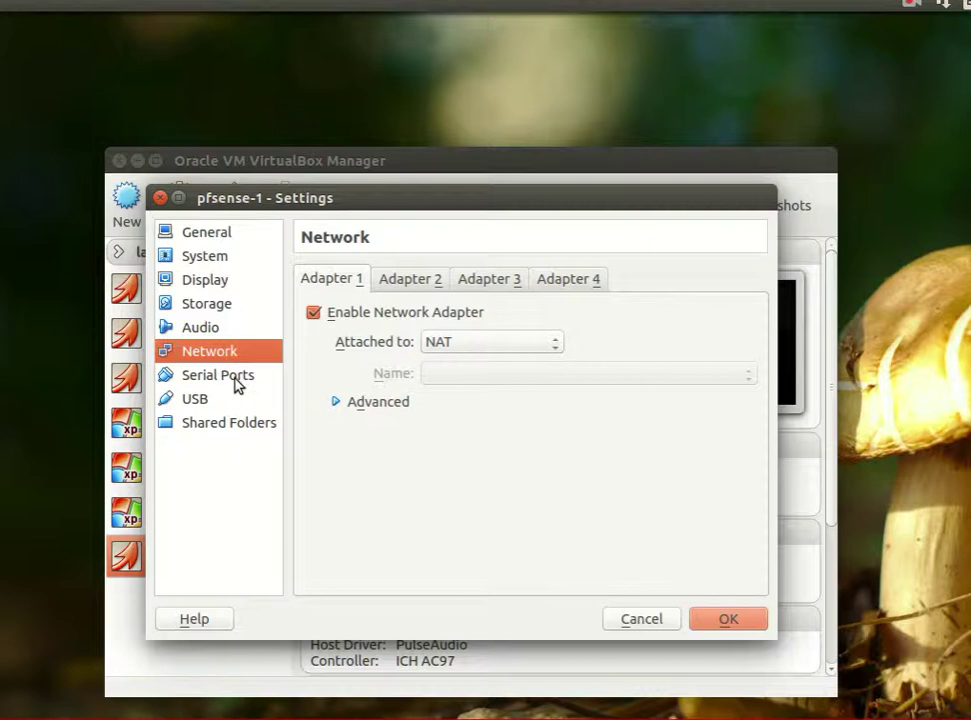
click(409, 282)
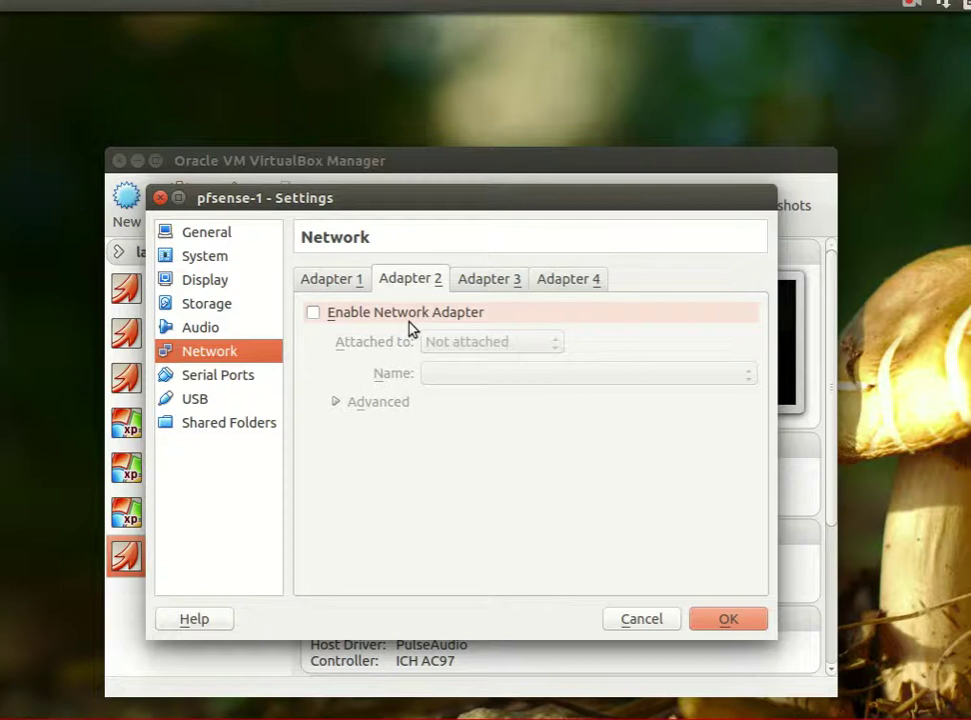
click(401, 315)
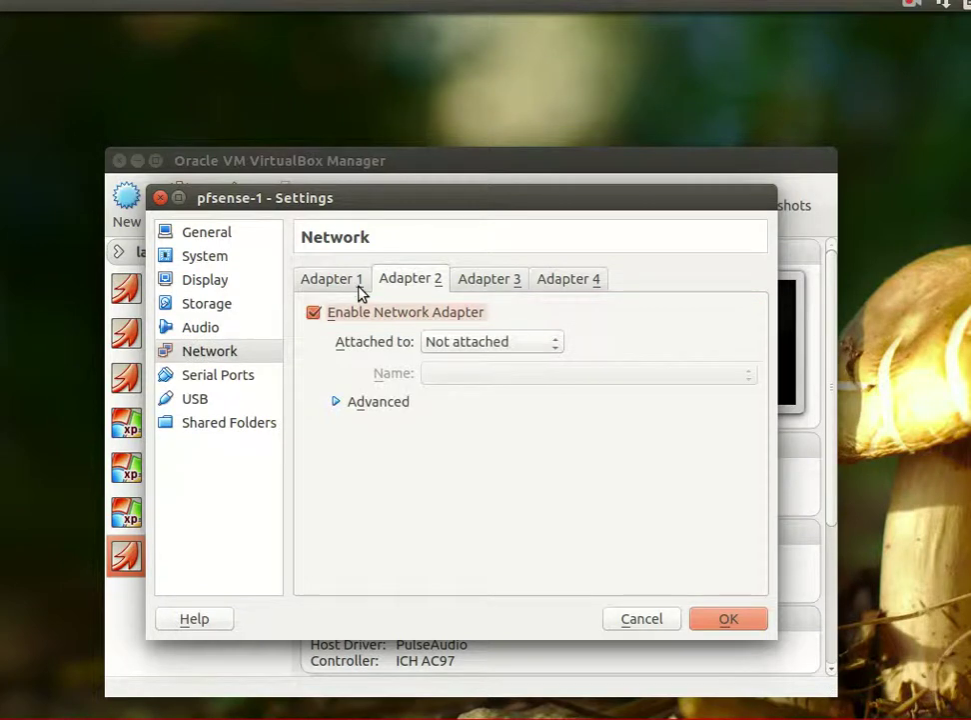
click(523, 344)
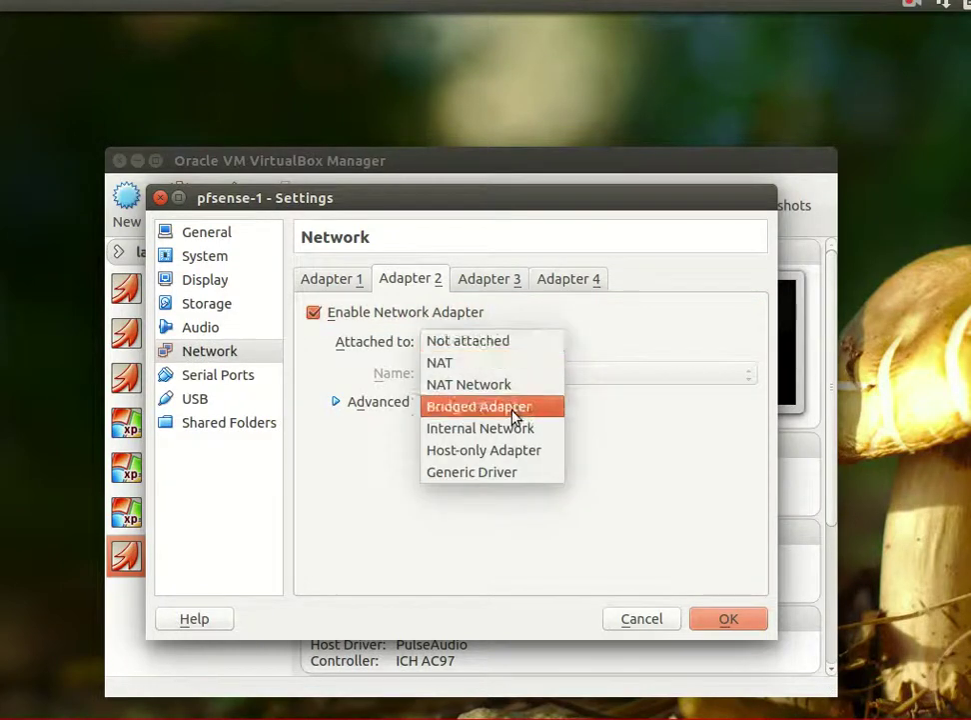
click(513, 408)
click(490, 355)
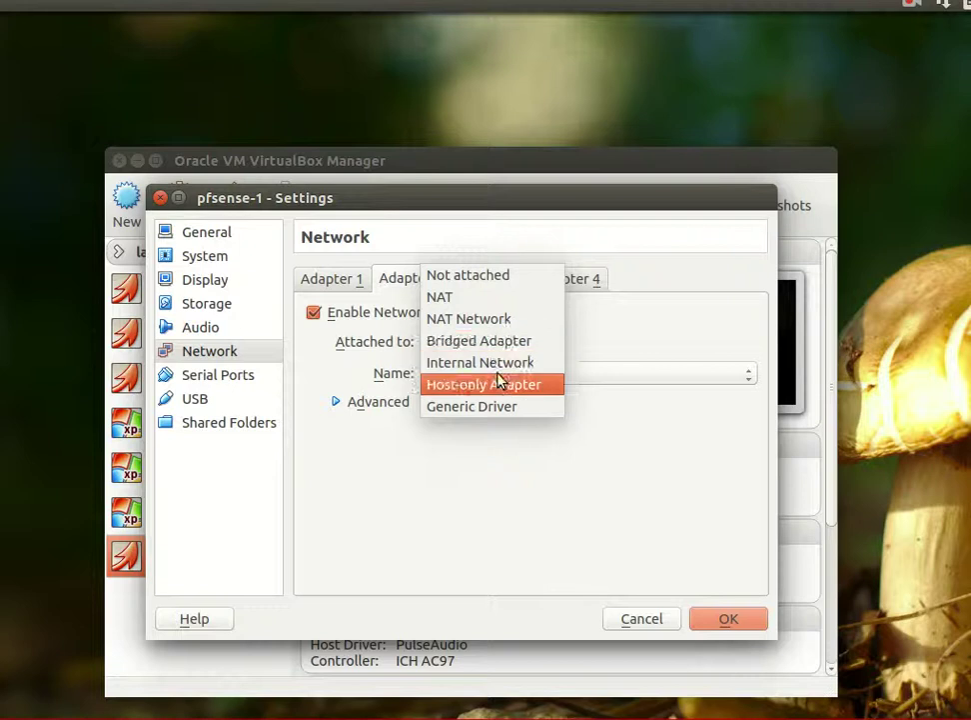
click(501, 382)
click(504, 377)
click(507, 375)
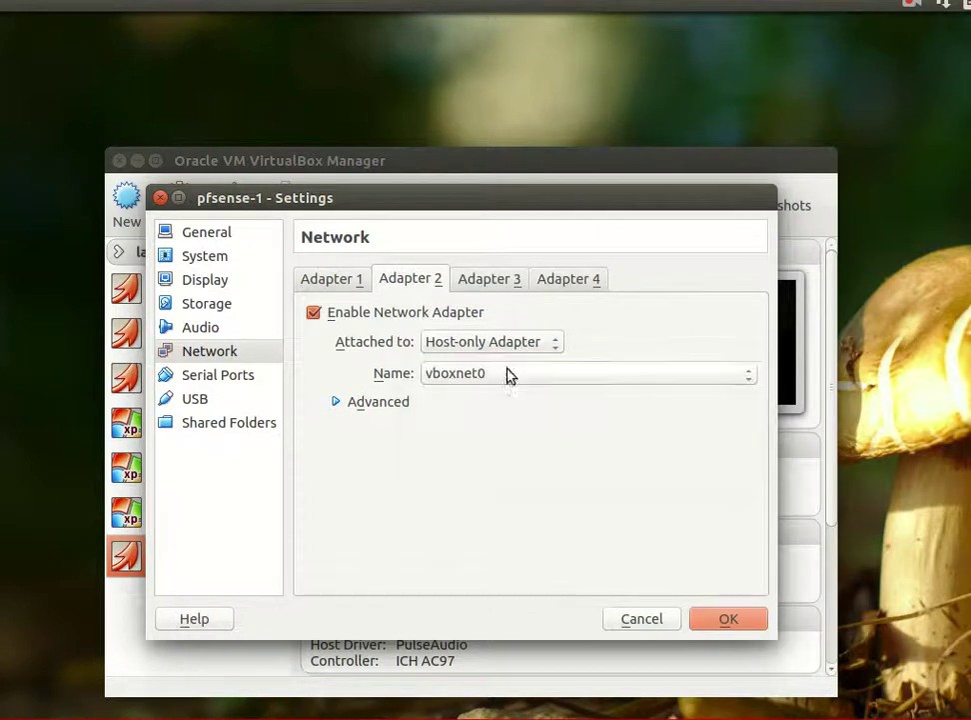
- Review Adapter 2's advanced options and the serial port, USB and shared folder settings, keep vboxnet0 selected, and save the pfsense-1 settings
click(369, 404)
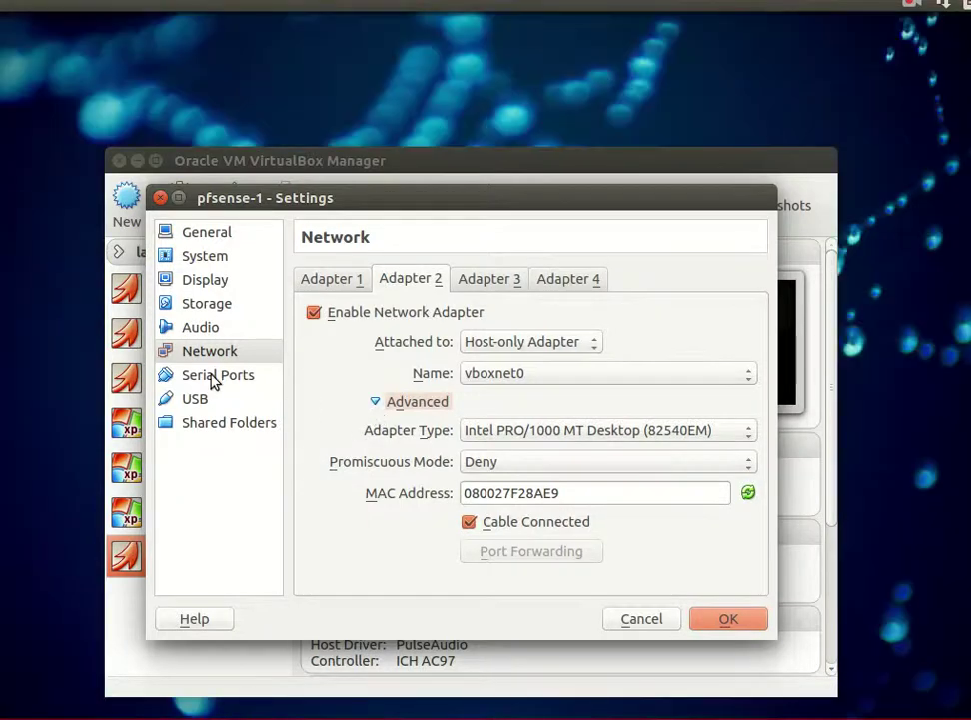
click(212, 377)
click(209, 355)
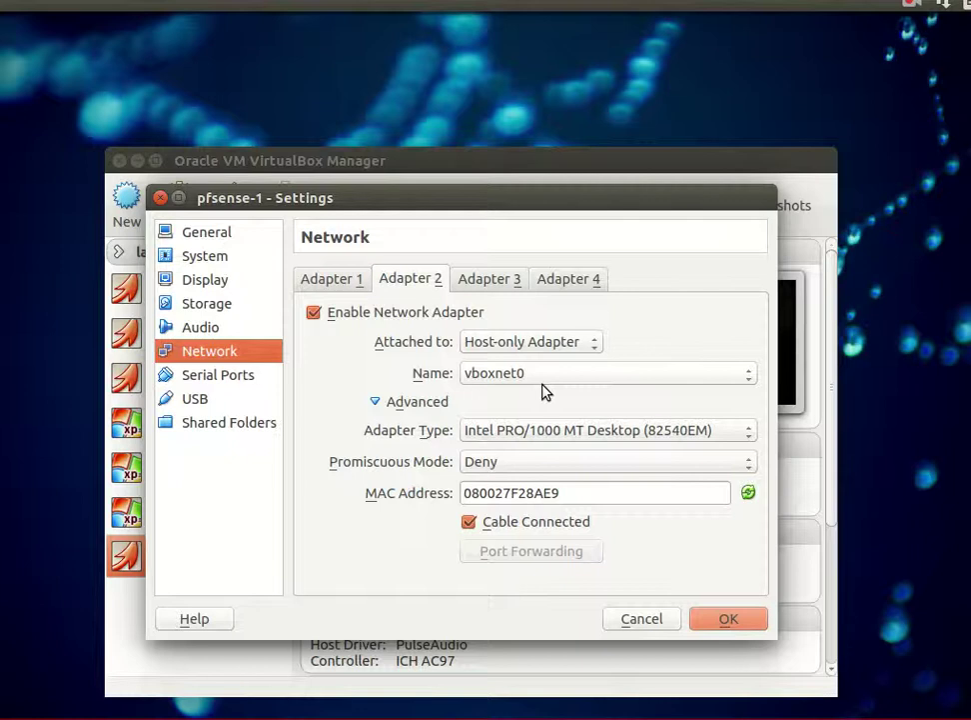
click(527, 374)
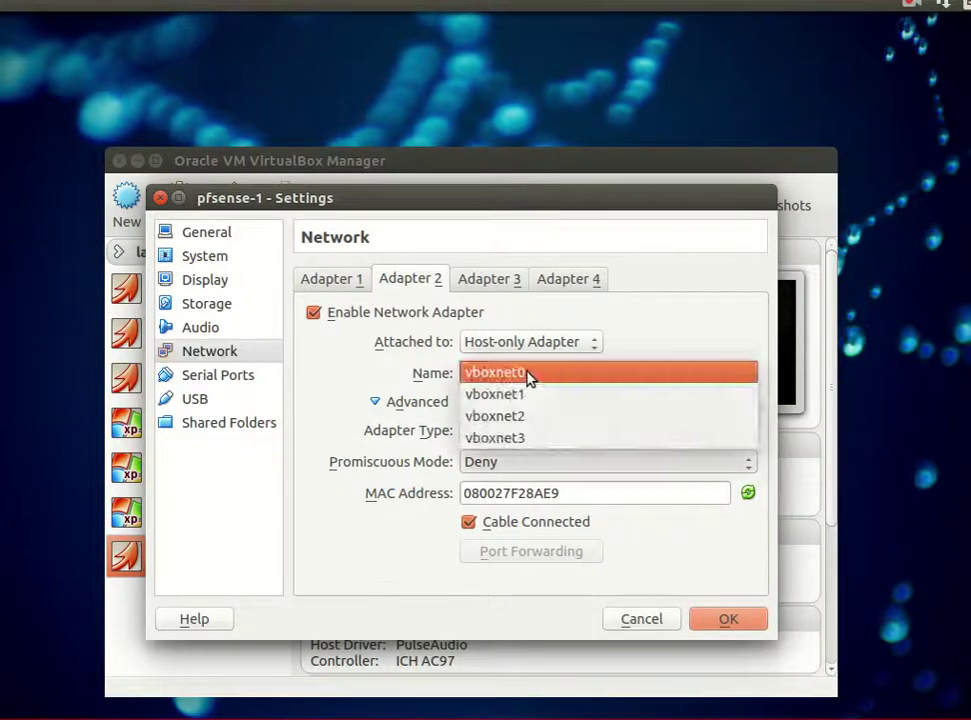
click(527, 378)
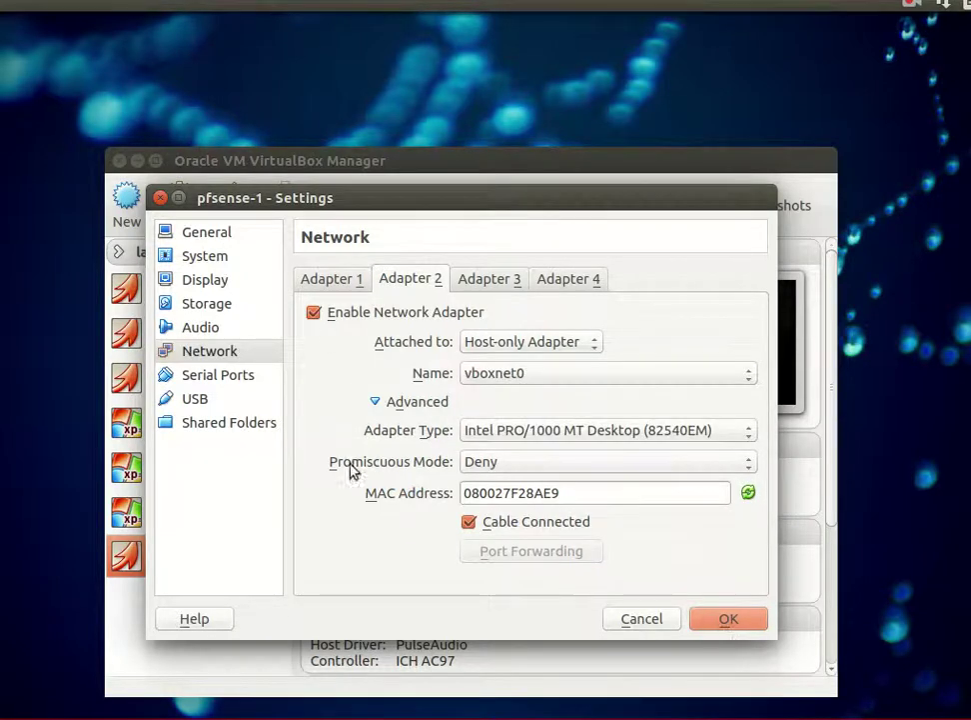
click(214, 398)
click(225, 378)
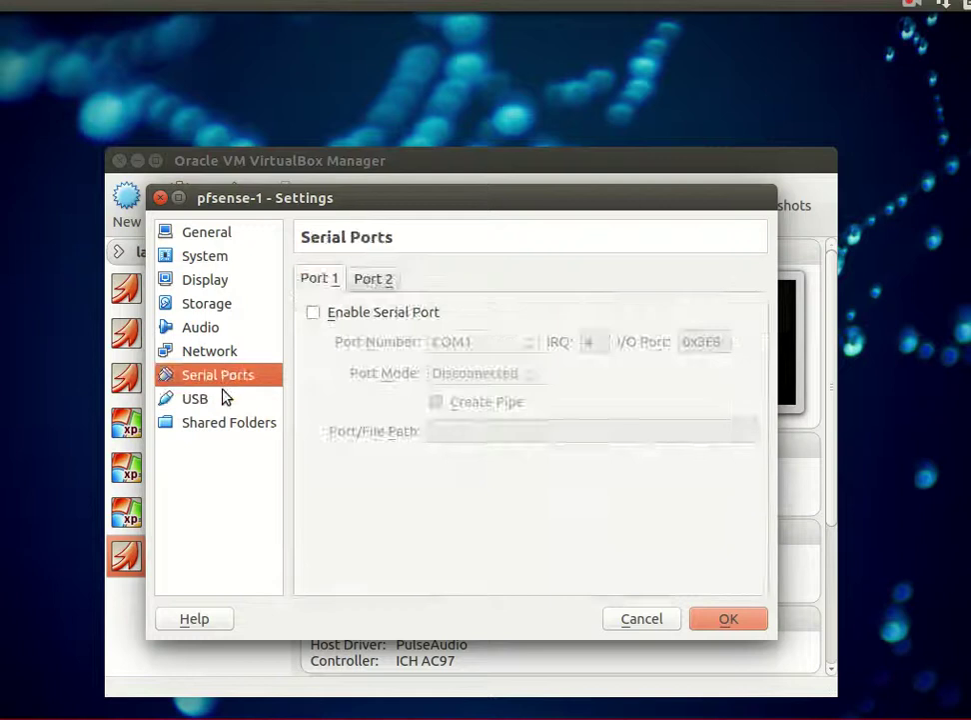
click(224, 399)
click(225, 423)
click(736, 616)
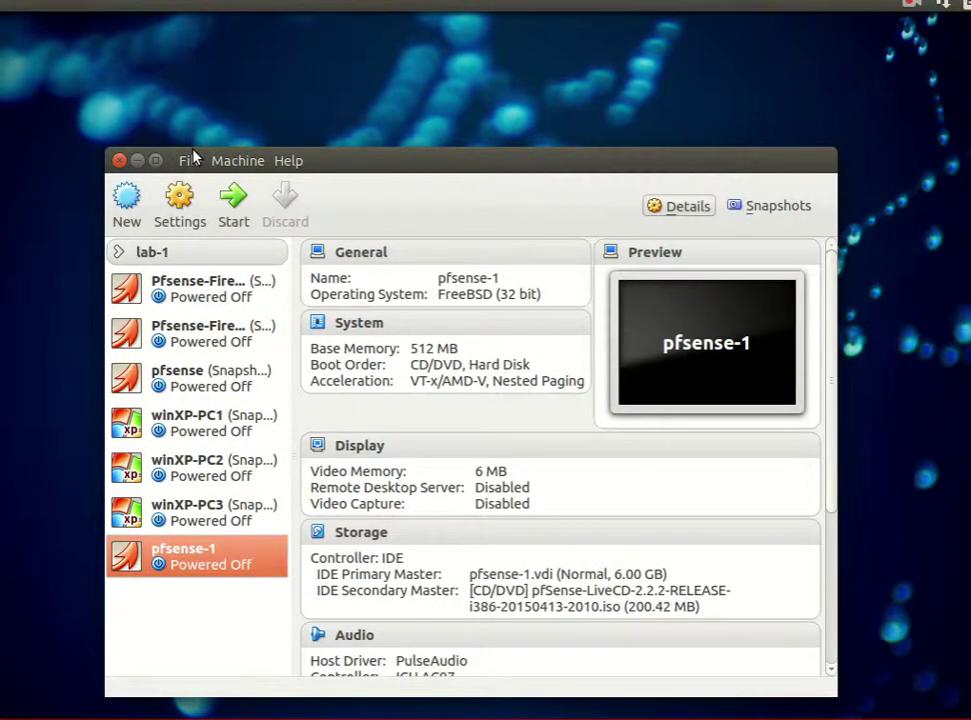
- Open the details of host-only network vboxnet0 in the global network preferences and show its DHCP server settings
click(191, 160)
click(252, 200)
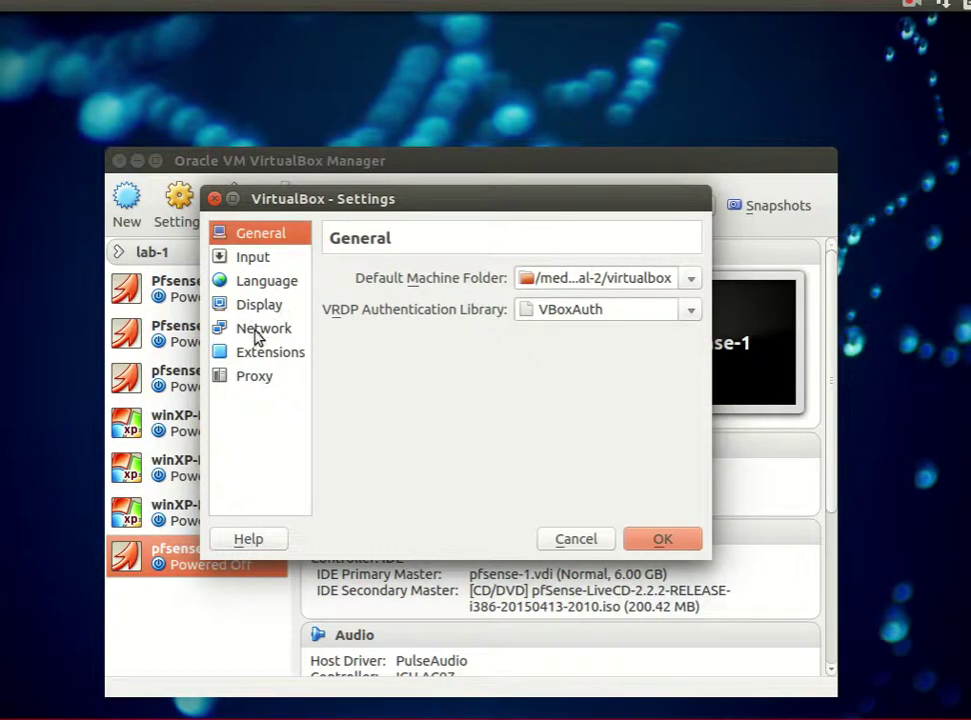
click(258, 329)
click(466, 283)
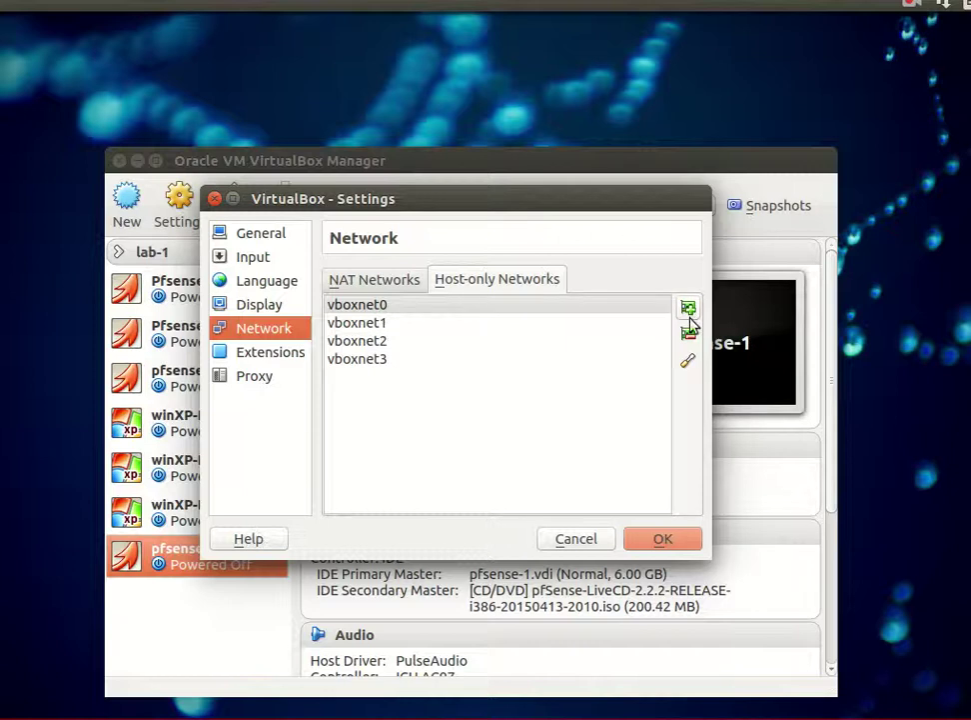
click(408, 306)
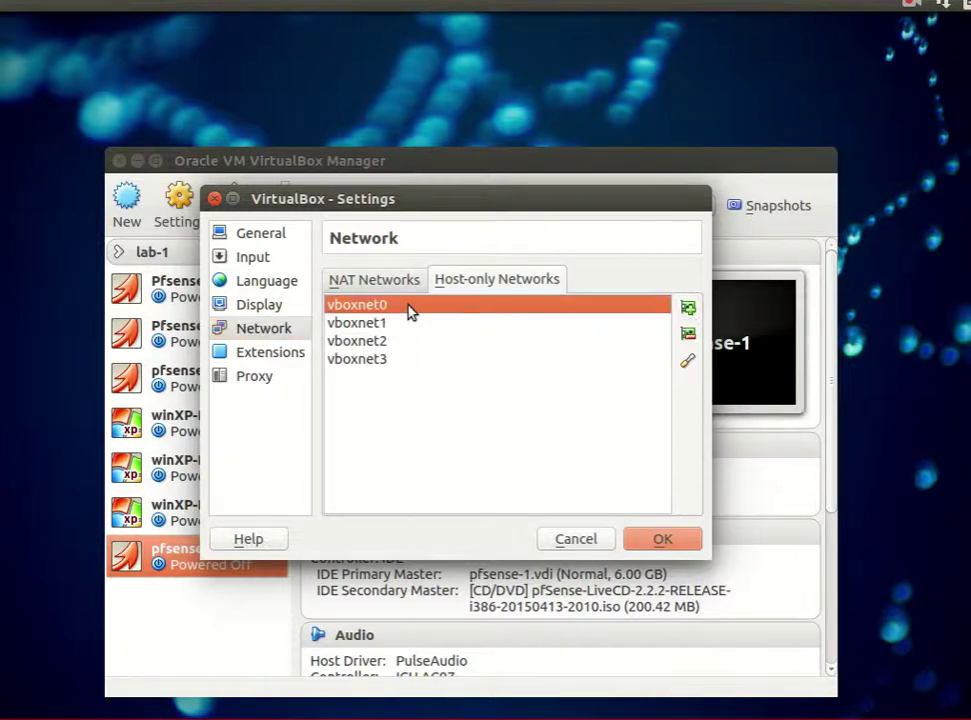
click(689, 362)
click(327, 279)
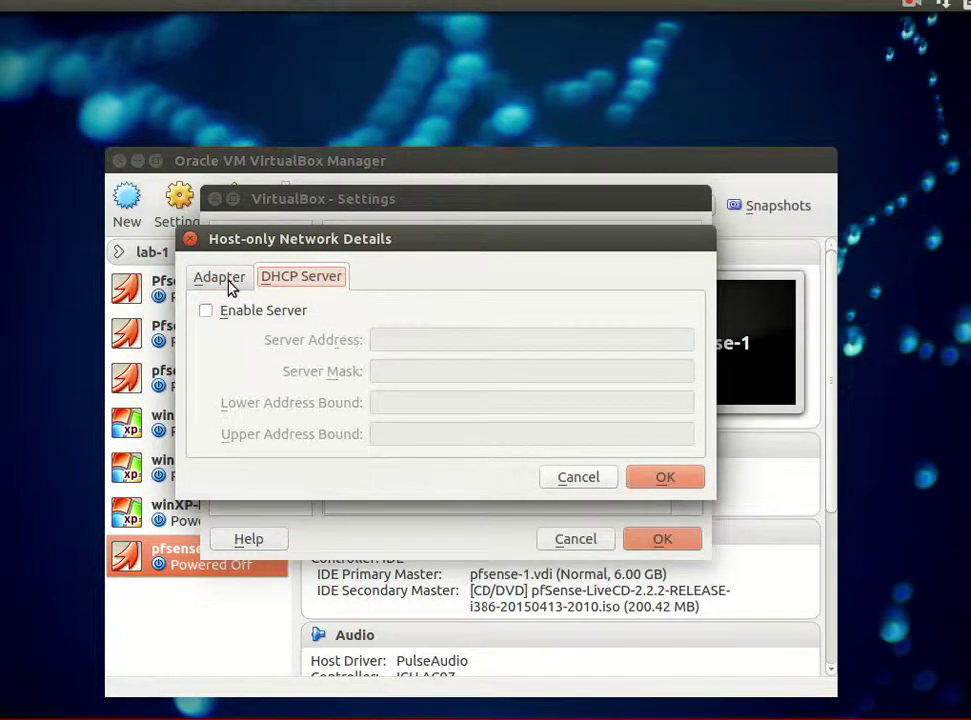
- Inspect vboxnet0's DHCP server fields and its IPv4 adapter address, and close the network details without saving
click(207, 312)
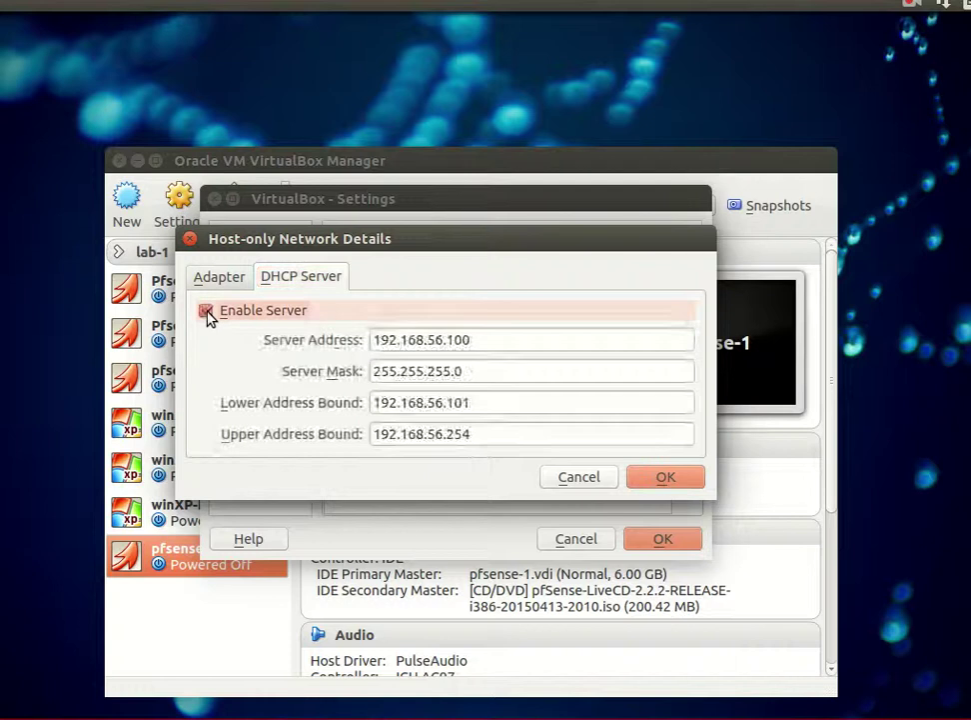
click(208, 312)
click(232, 284)
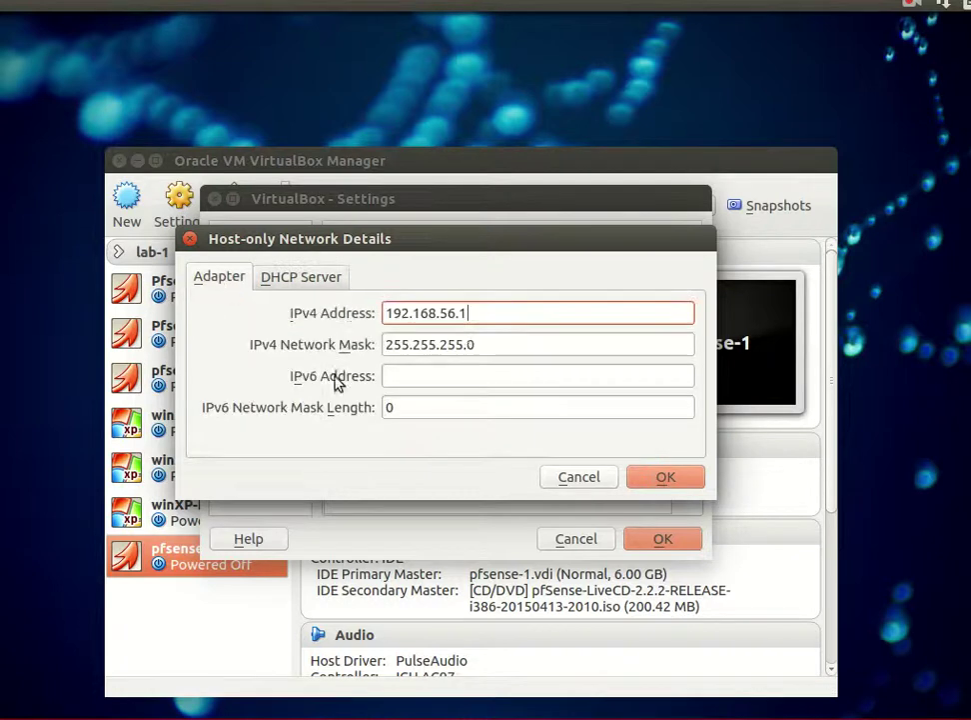
drag(460, 313, 385, 313)
click(468, 319)
click(576, 477)
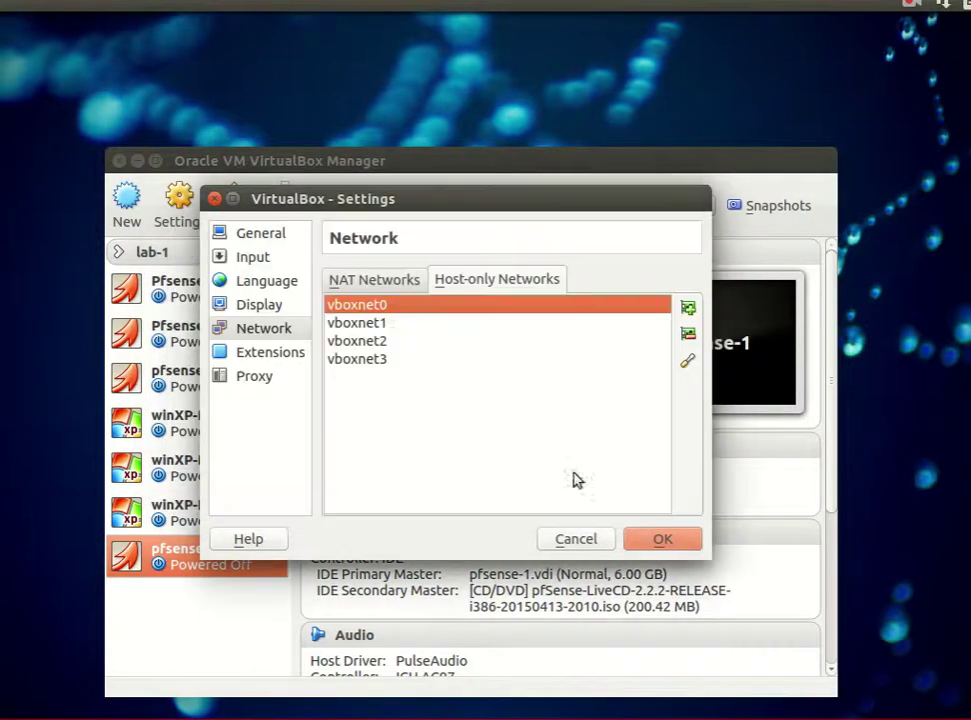
- Check the lists of NAT networks and host-only networks, and close the global preferences
click(391, 281)
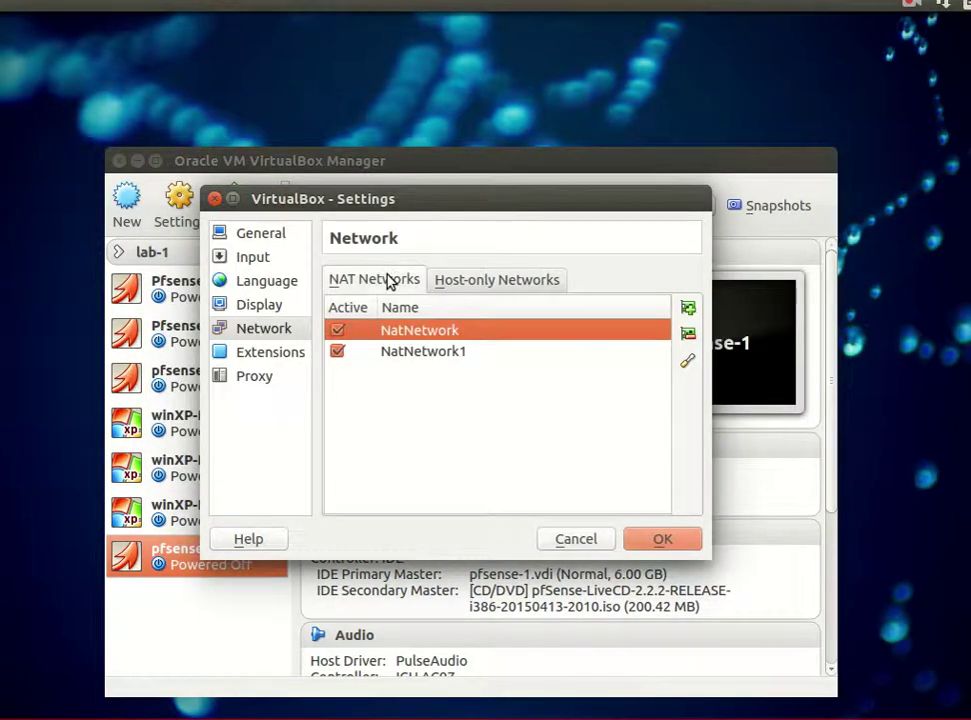
click(460, 281)
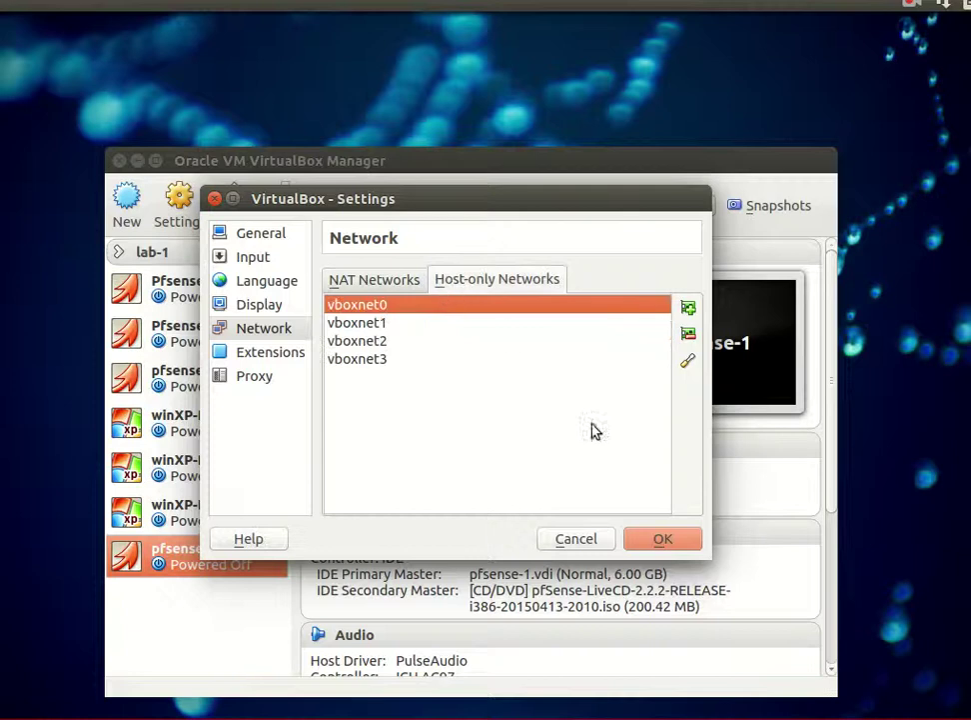
click(675, 539)
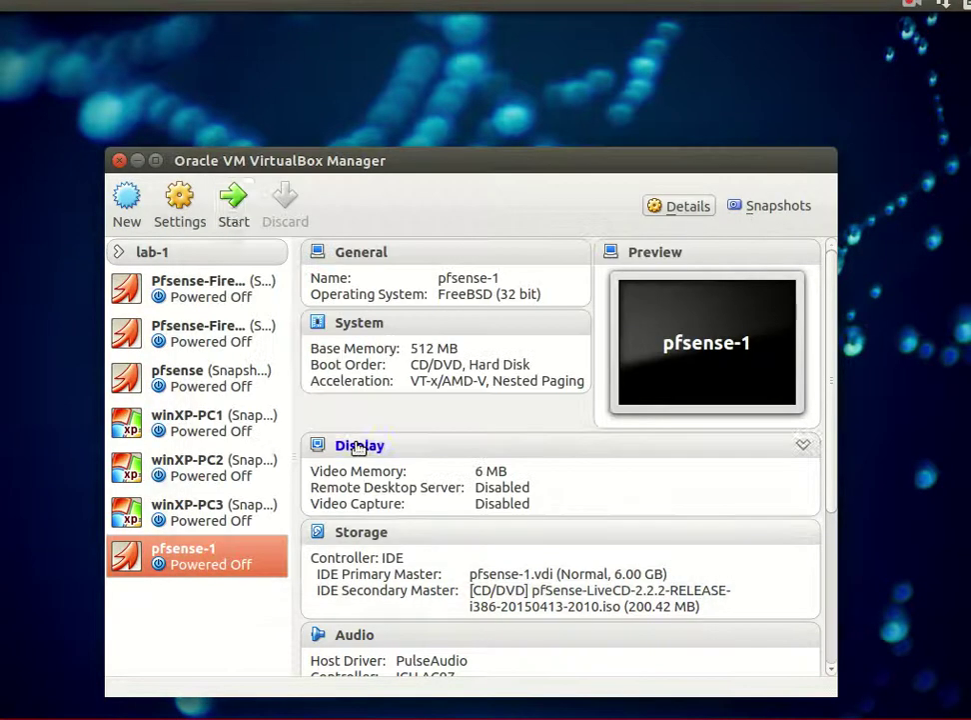
- Start pfsense-1 into the pfSense installer and accept the default console settings
click(236, 212)
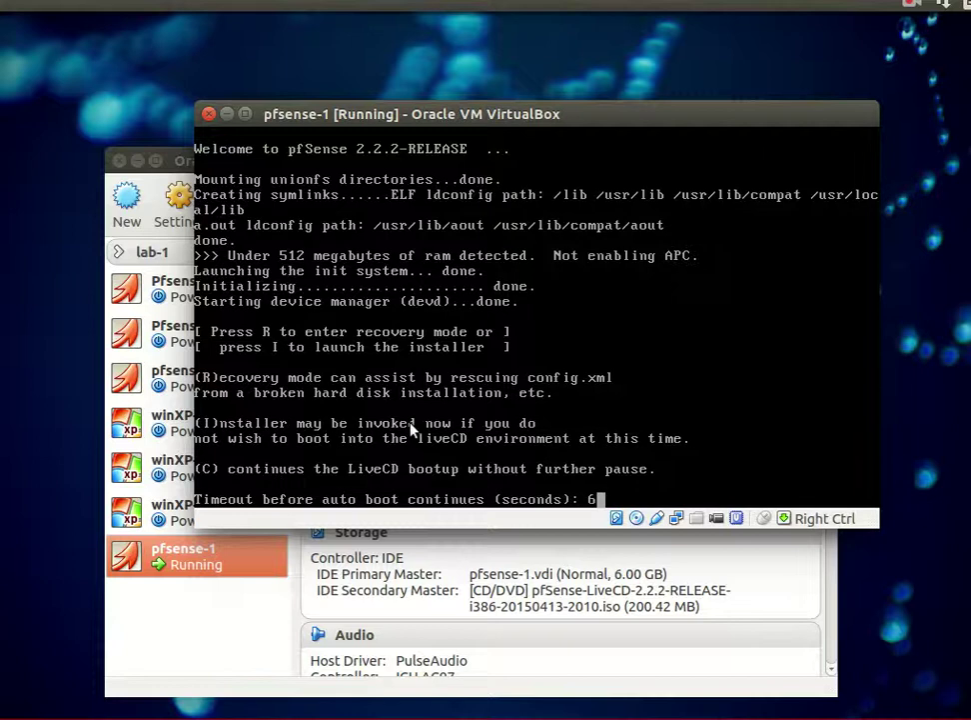
key(i)
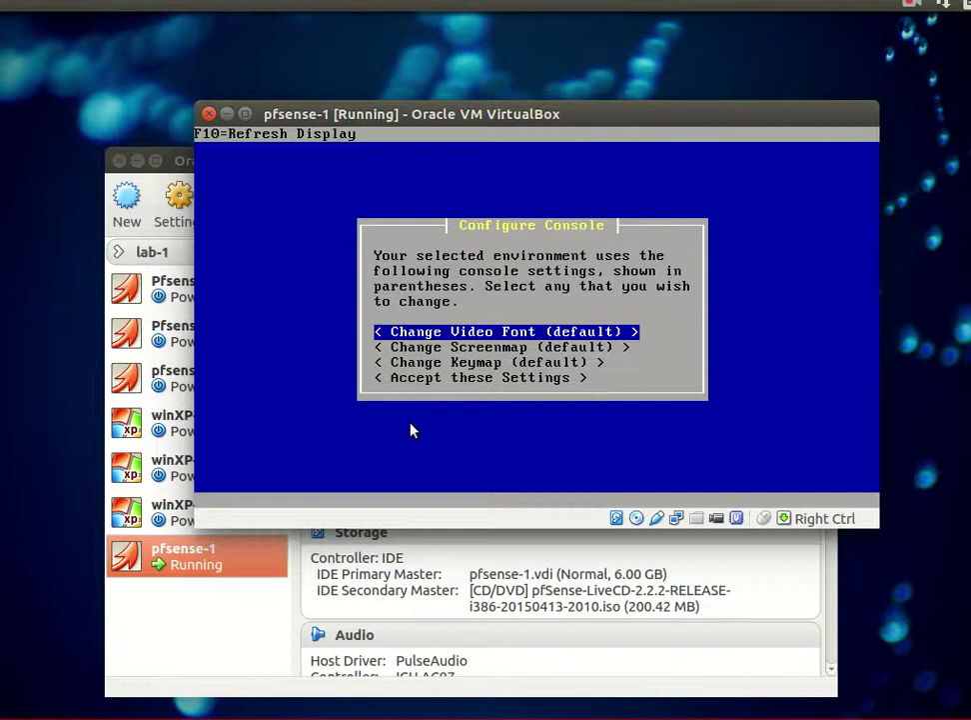
key(Down)
key(Down)
key(Down)
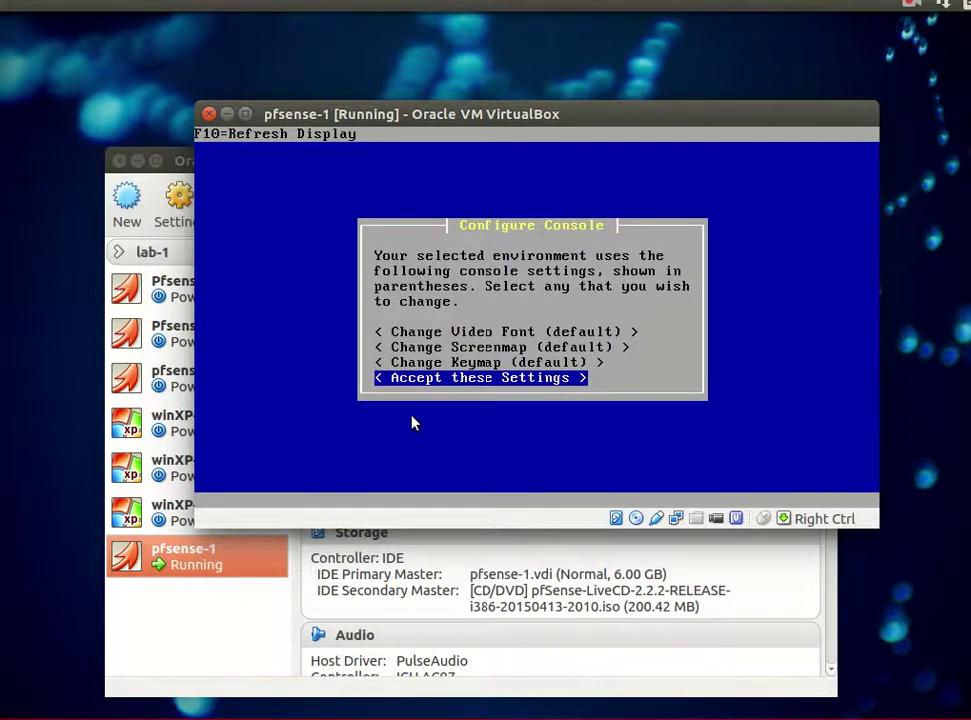
key(Return)
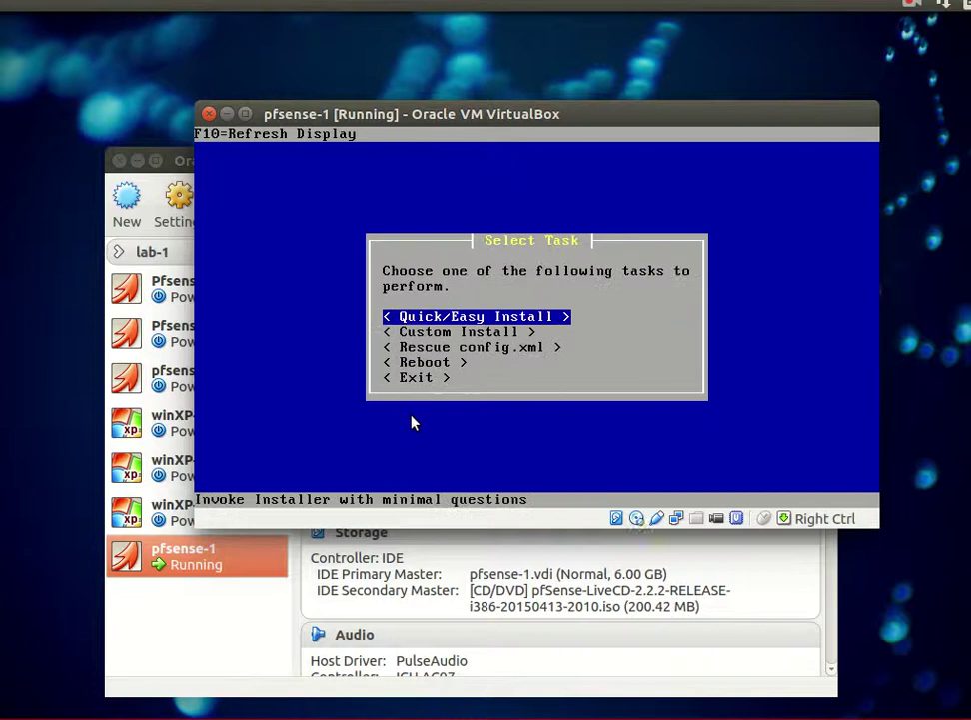
- Run the Quick/Easy Install with the Standard Kernel and reboot the machine when it finishes
key(Return)
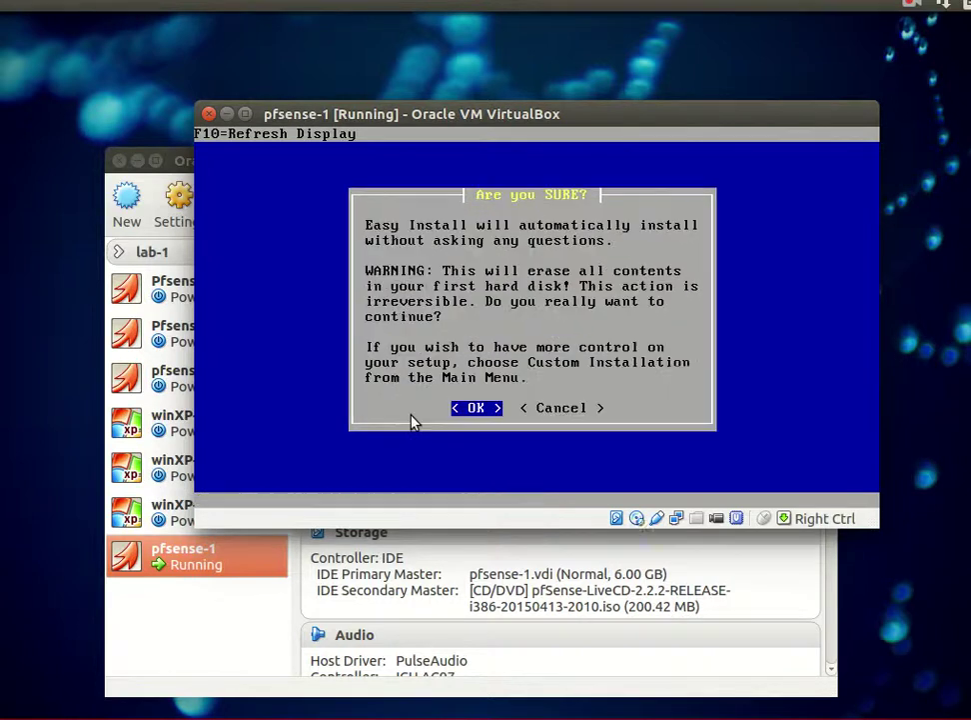
key(Return)
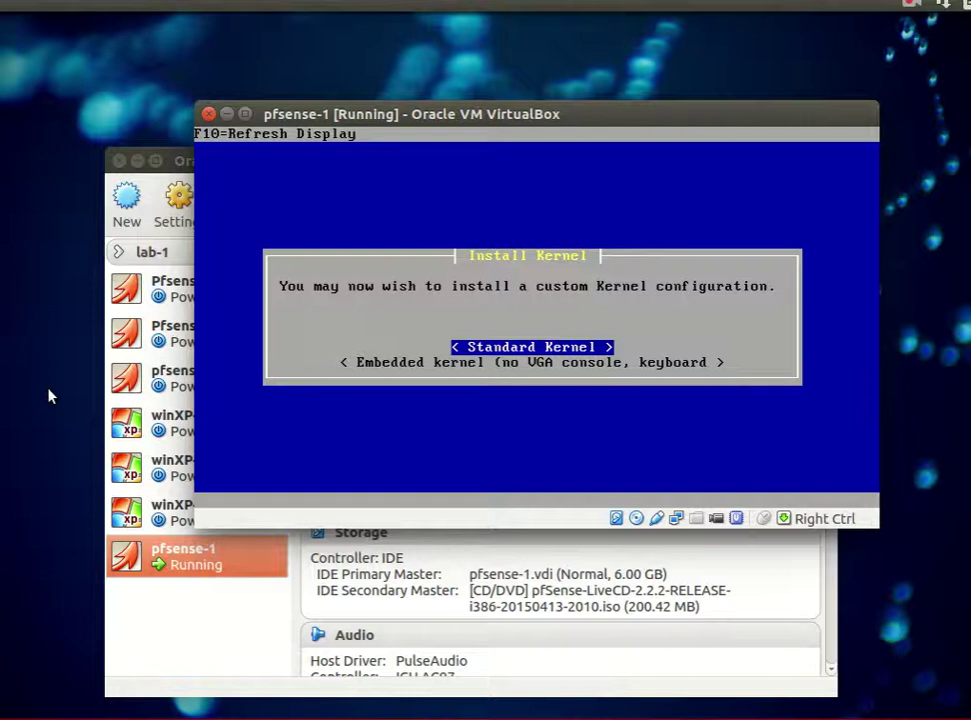
key(Return)
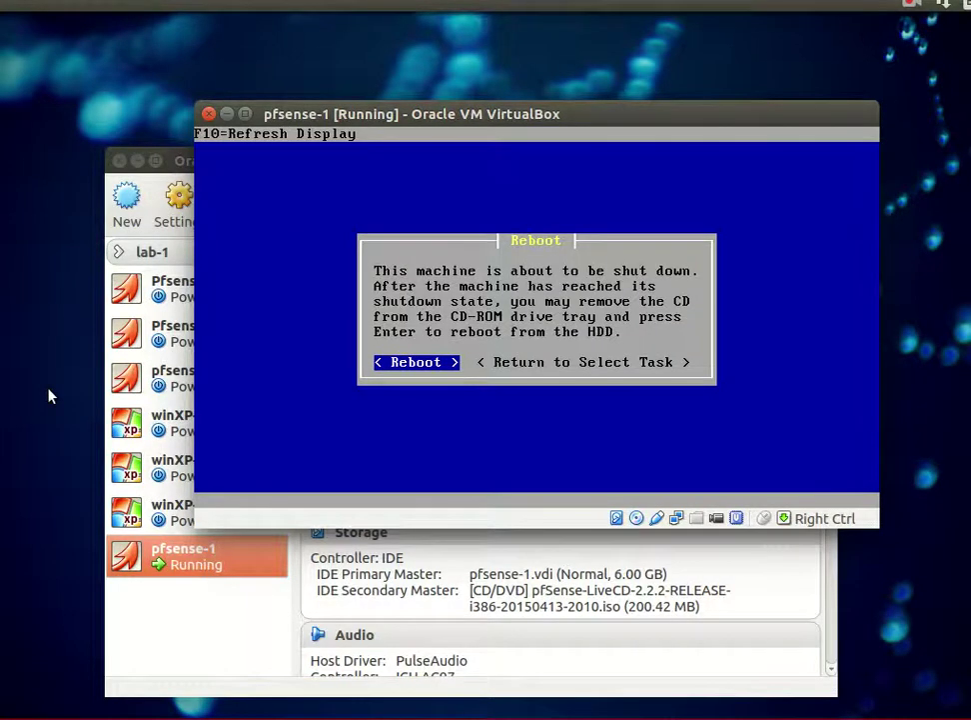
key(Return)
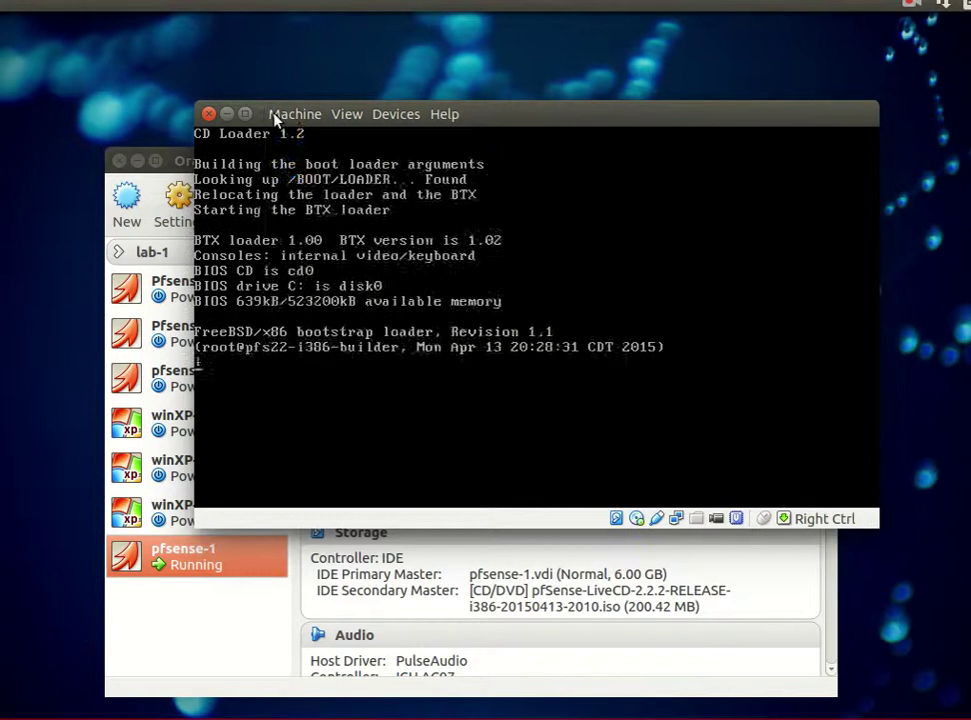
- Close the pfsense-1 virtual machine with the option to power off the machine
click(277, 114)
click(340, 385)
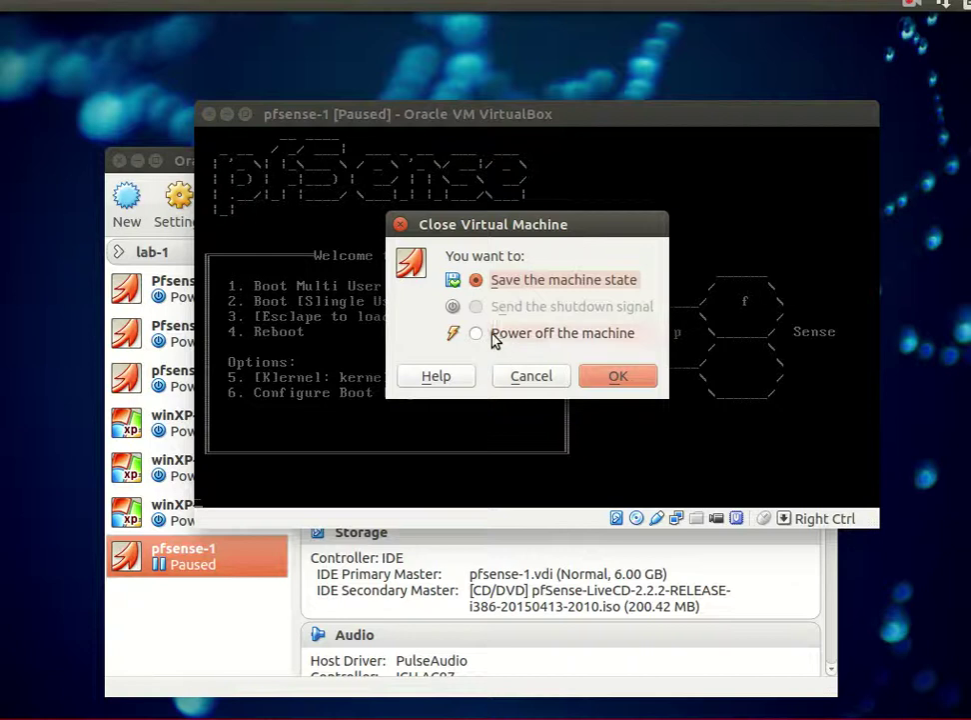
click(513, 336)
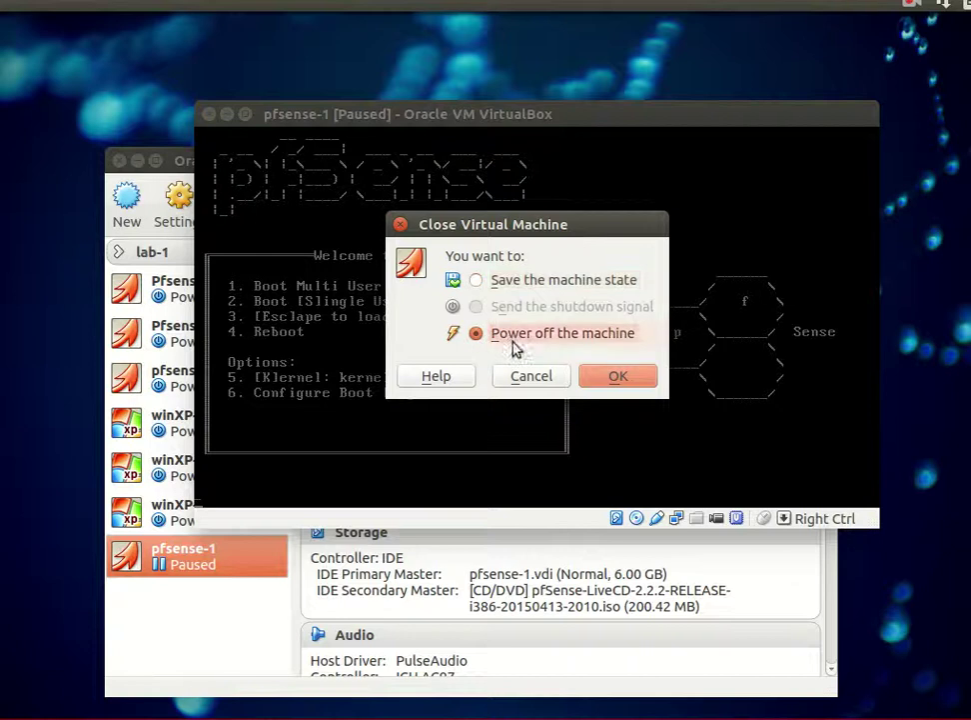
click(614, 377)
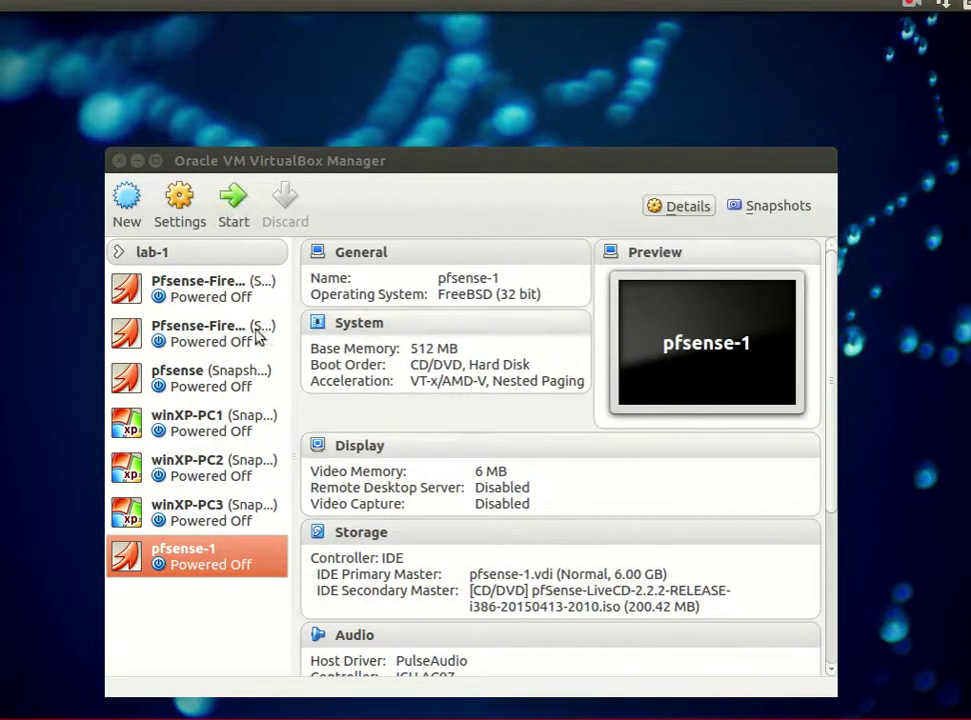
- In the storage settings of pfsense-1, remove the pfSense-LiveCD-2.2.2 disk from the virtual drive and save
click(172, 184)
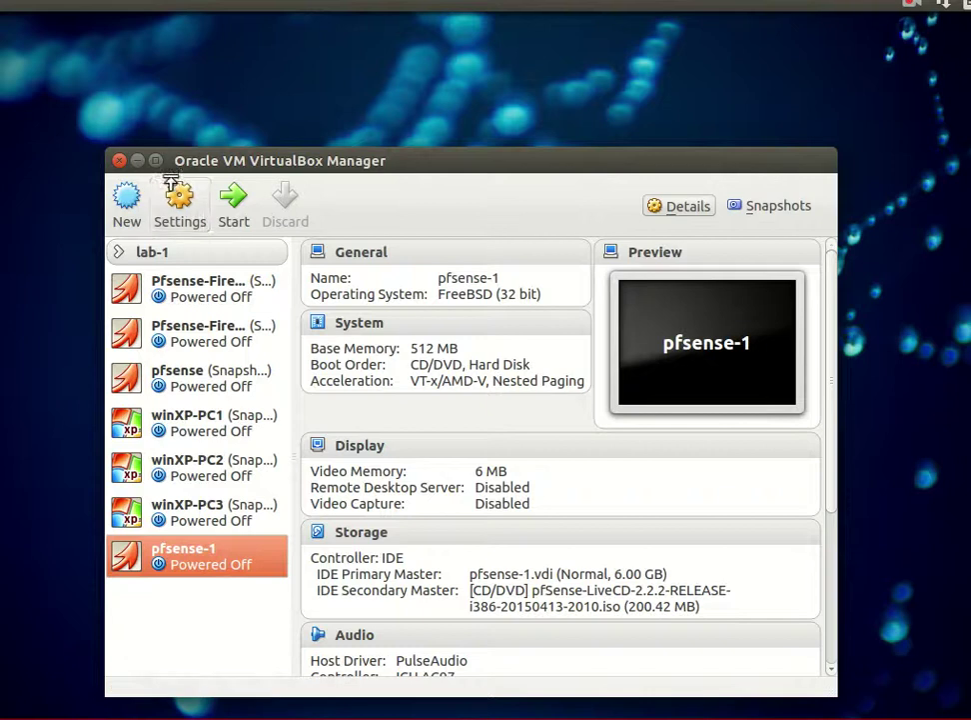
click(222, 307)
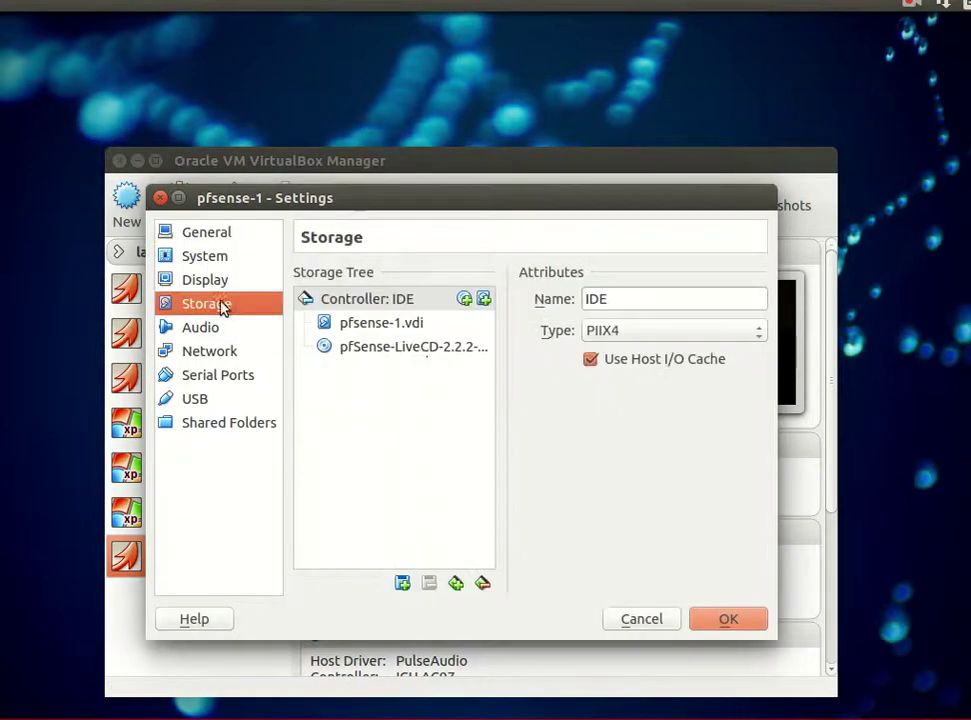
click(418, 350)
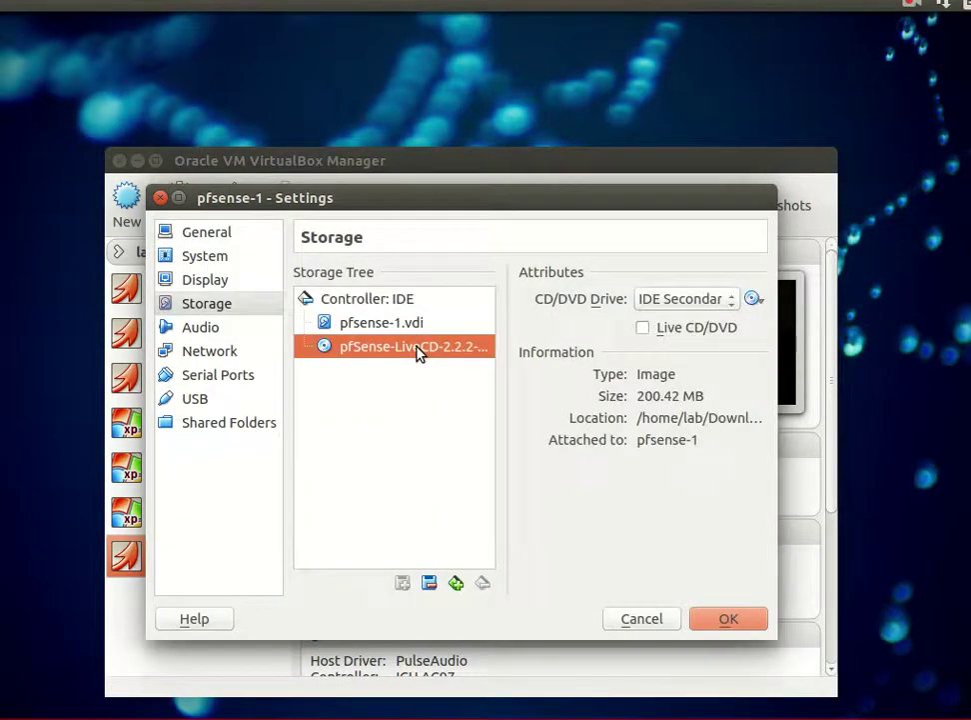
click(756, 301)
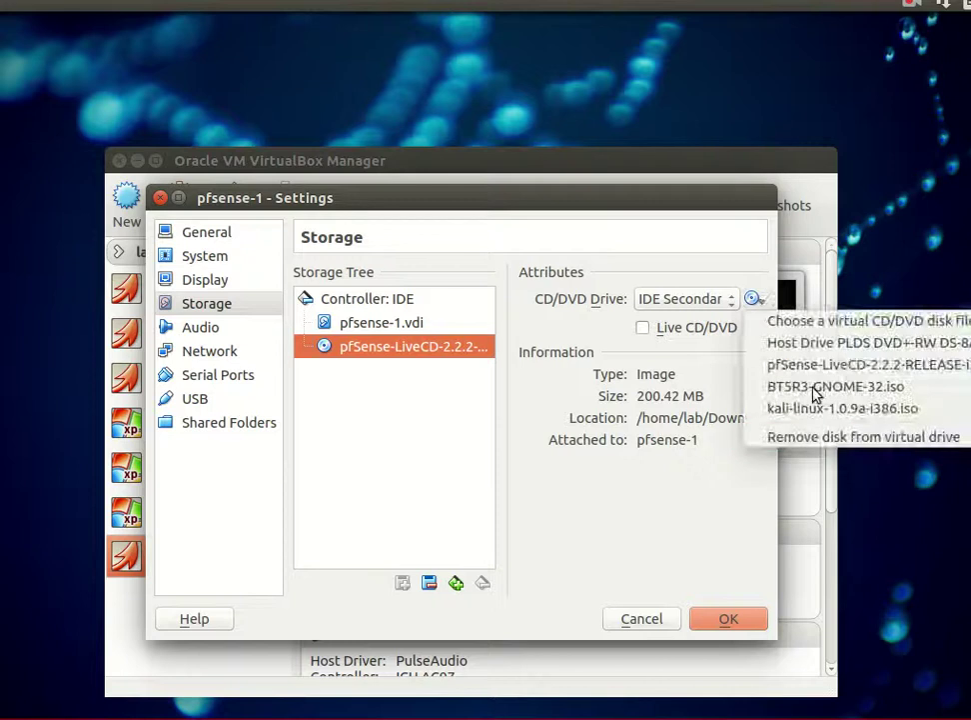
click(824, 437)
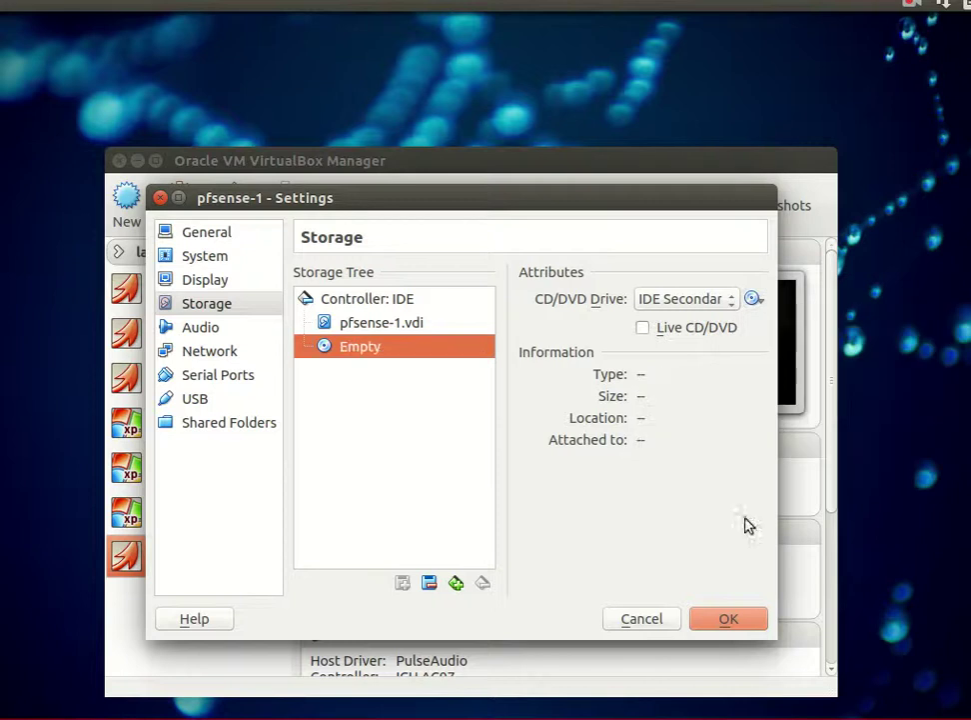
click(747, 614)
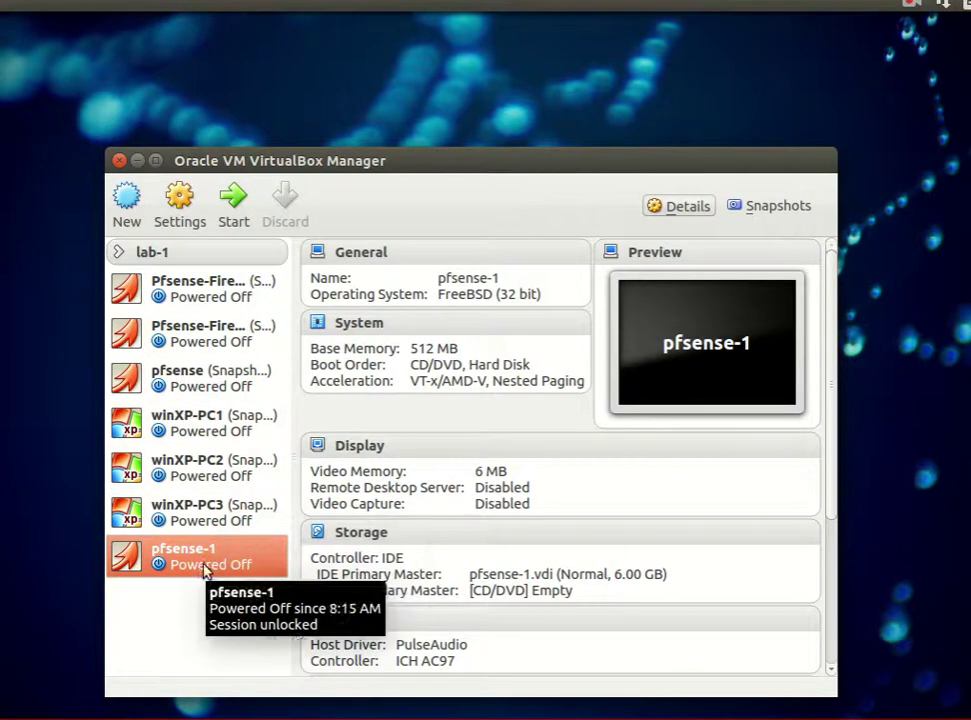
- Start pfsense-1 from its hard disk, minimize the VirtualBox Manager, and move the console window toward the middle of the desktop
click(232, 225)
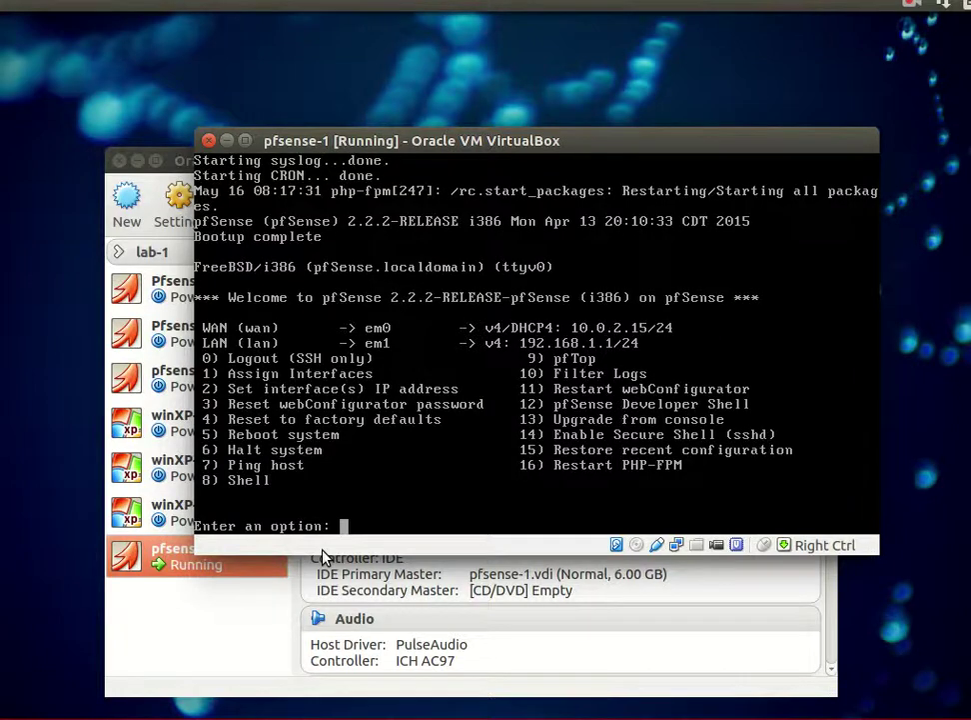
click(137, 160)
drag(342, 141, 296, 192)
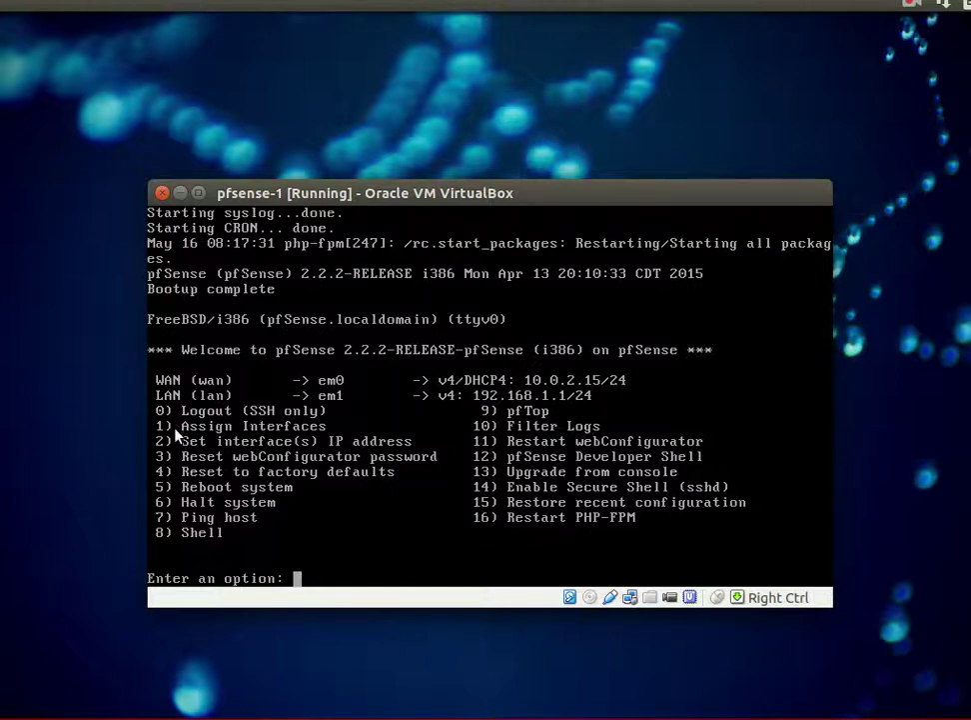
- Enter option 2, Set interface(s) IP address, at the pfSense console menu prompt without submitting it
text(1)
key(BackSpace)
text(2)
- In a host terminal, run ip addr show vboxnet0, highlight the adapter's IPv4 address and its host part, and minimize the terminal
click(505, 142)
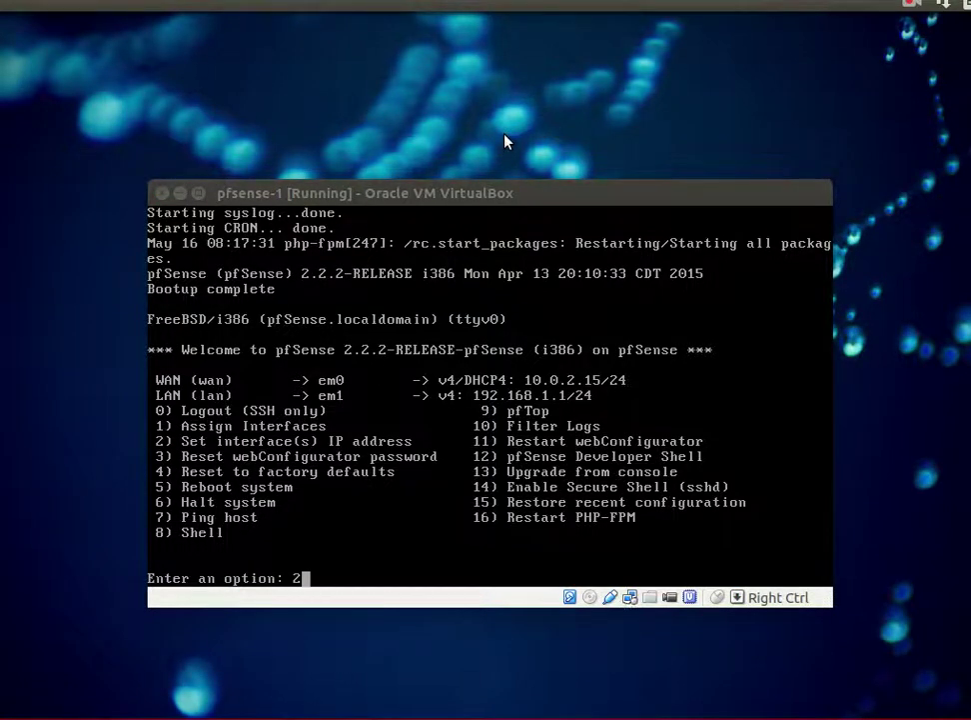
key(ctrl+alt+t)
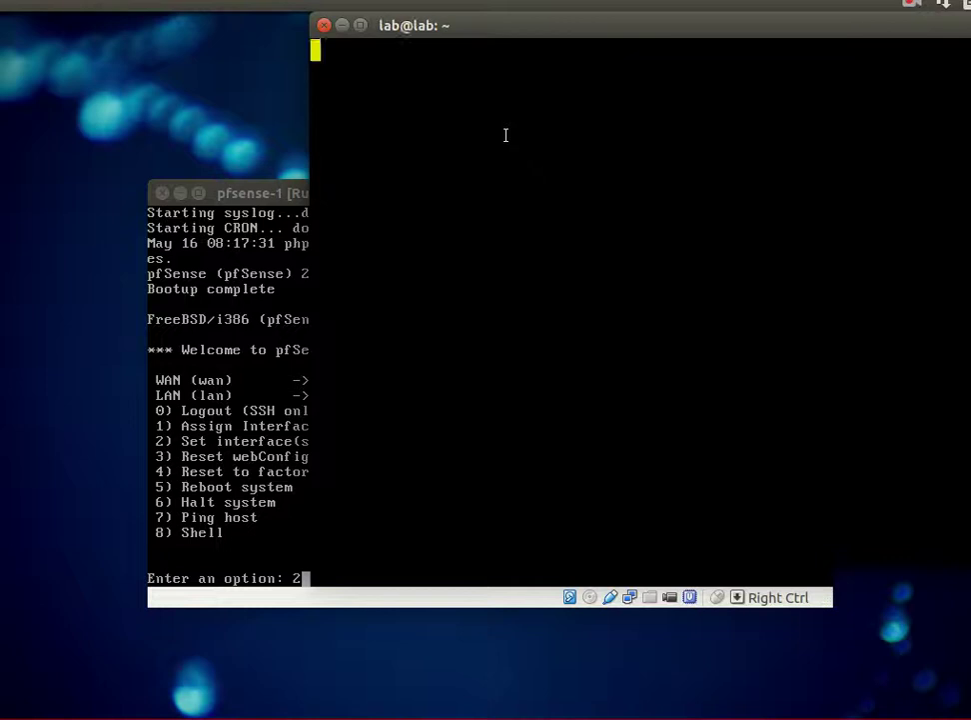
drag(630, 28, 409, 176)
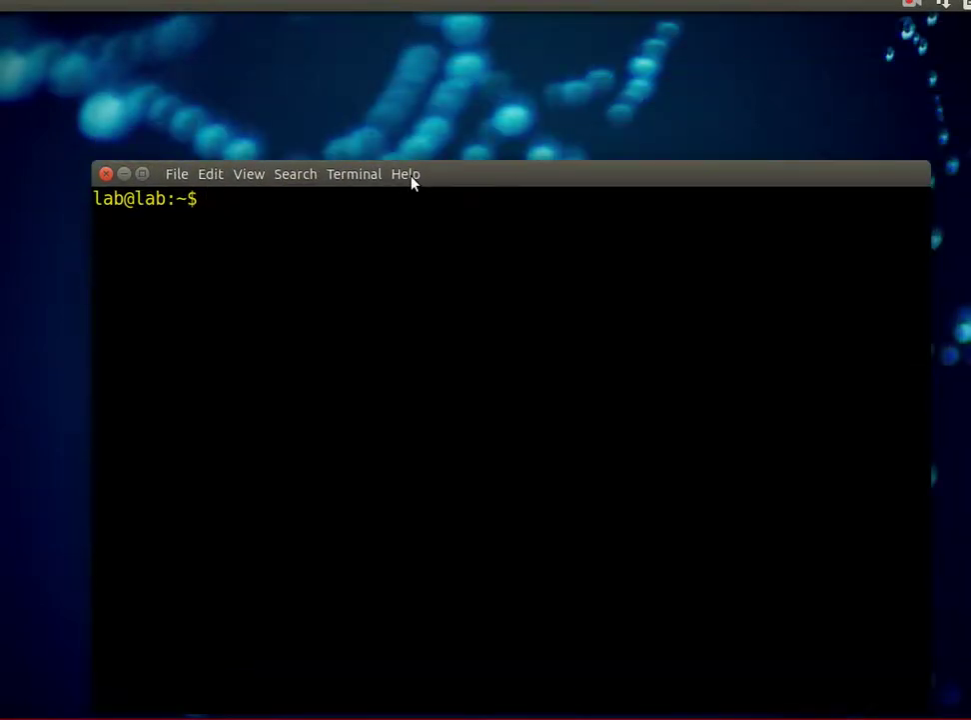
text(ip addr)
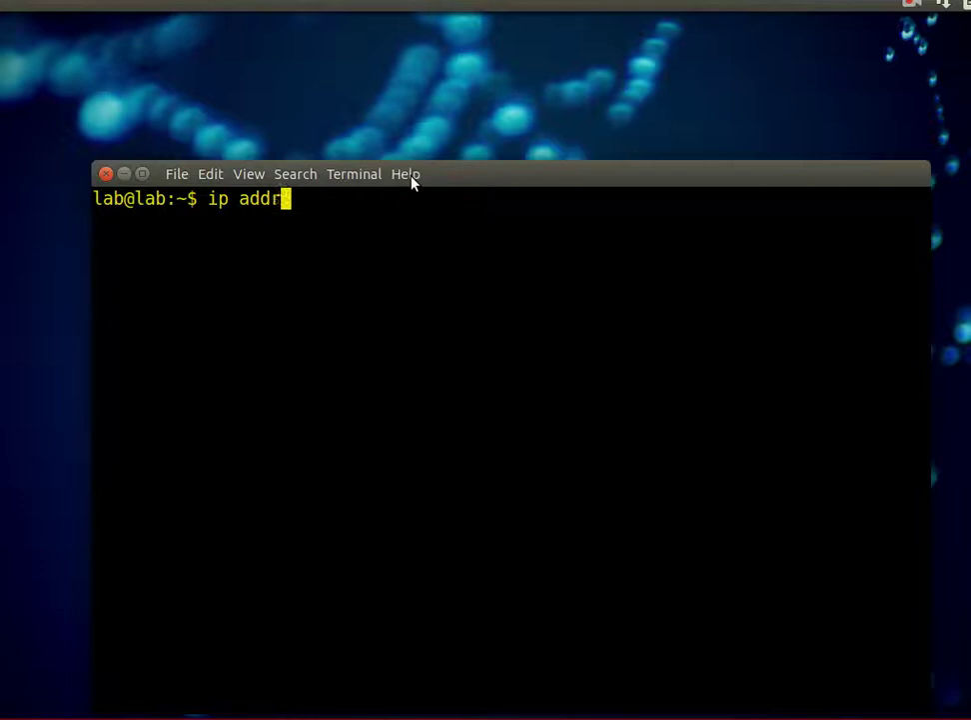
text( show)
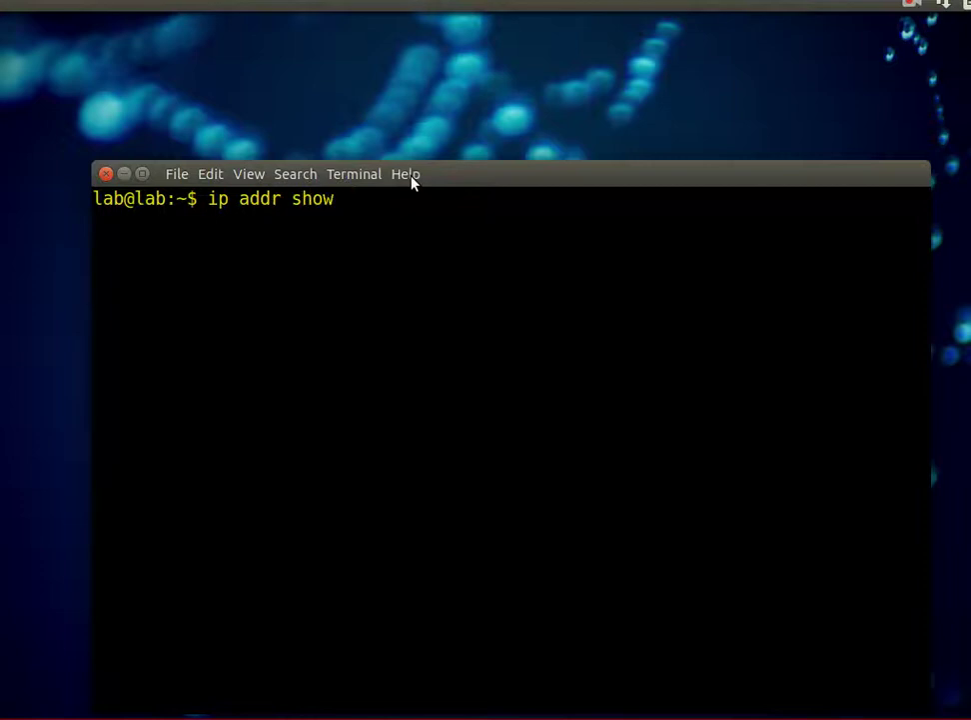
text( vboxnet0)
key(Return)
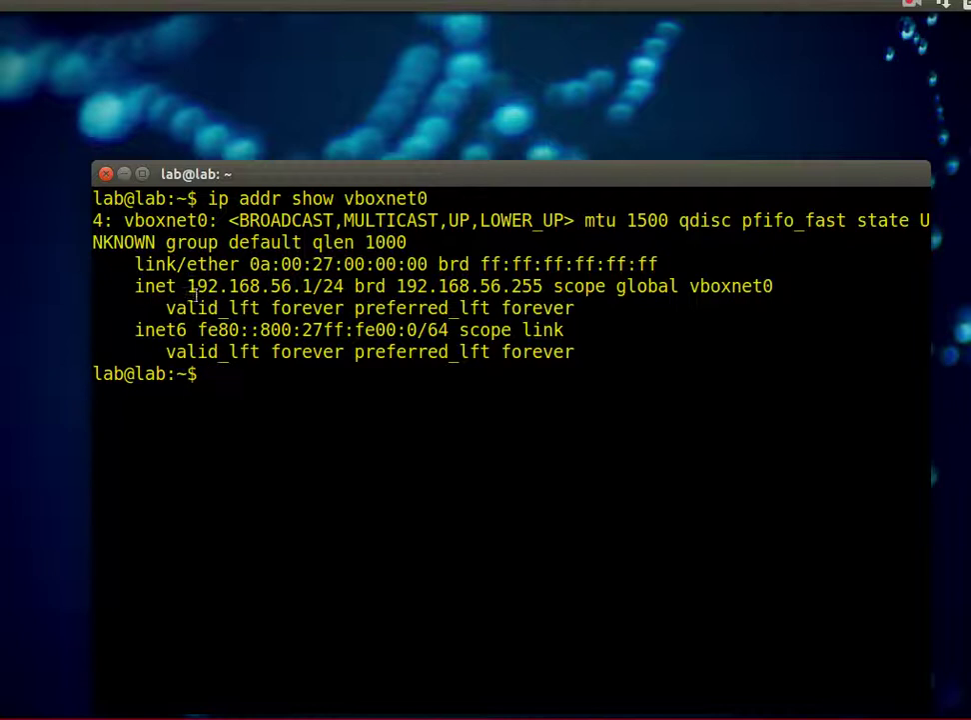
drag(187, 286, 315, 291)
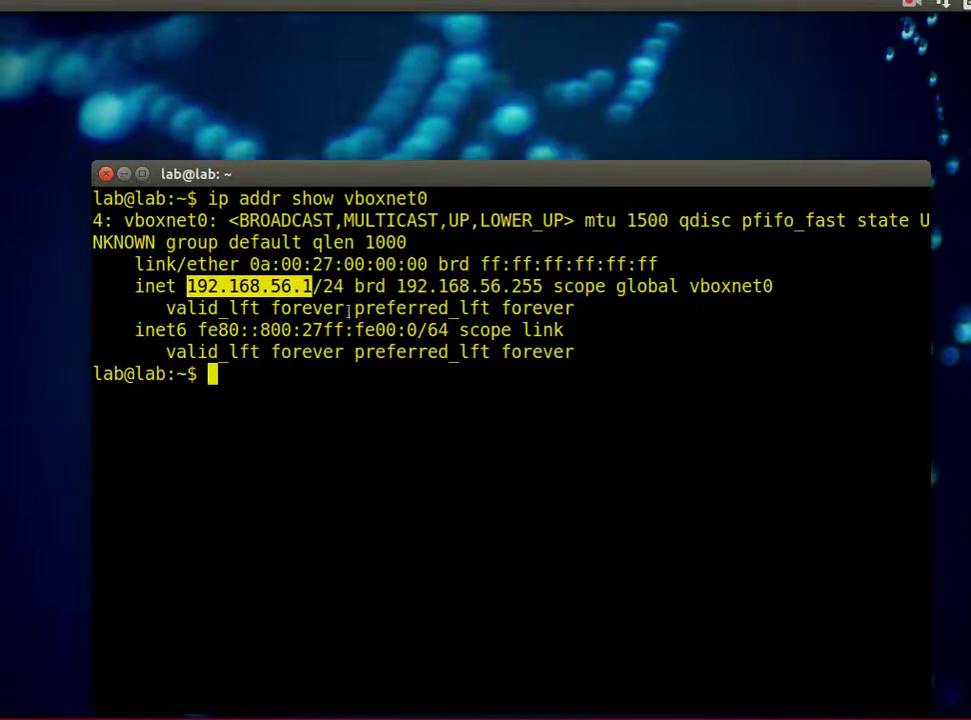
click(313, 287)
drag(312, 287, 316, 289)
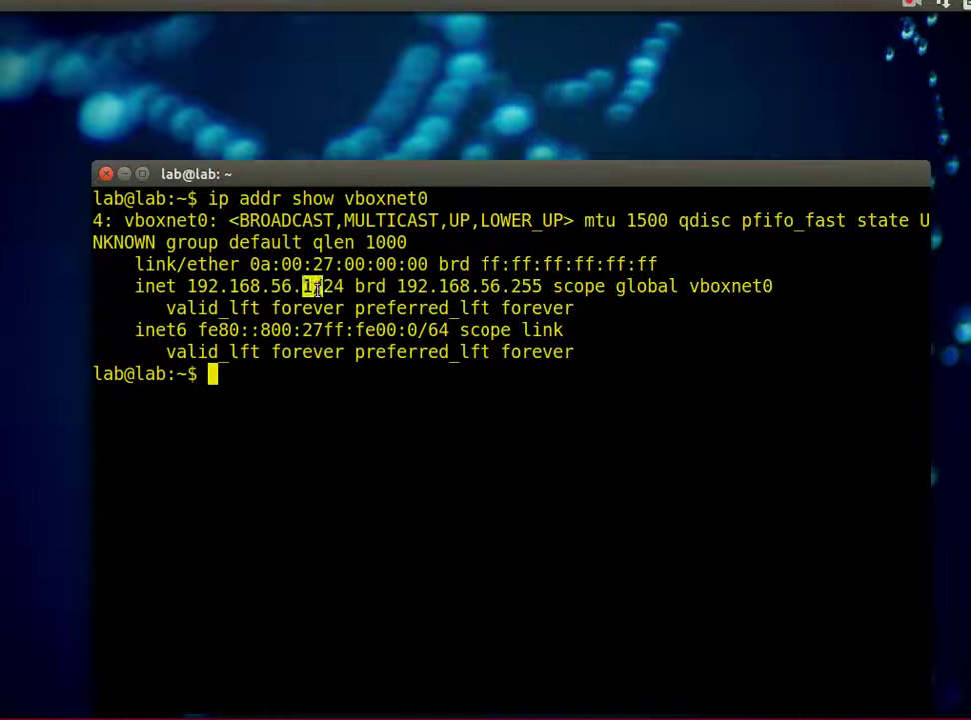
click(124, 174)
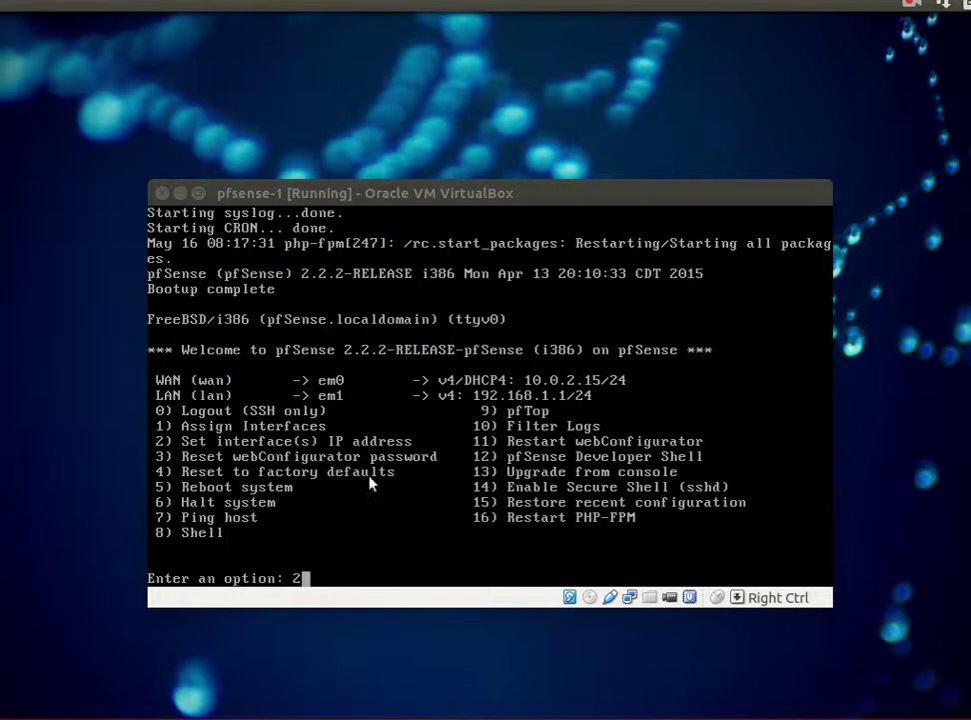
- Submit the IP address option, choose interface 2 (LAN), and set its IPv4 address to 192.168.56.254 with a 24-bit subnet
key(Return)
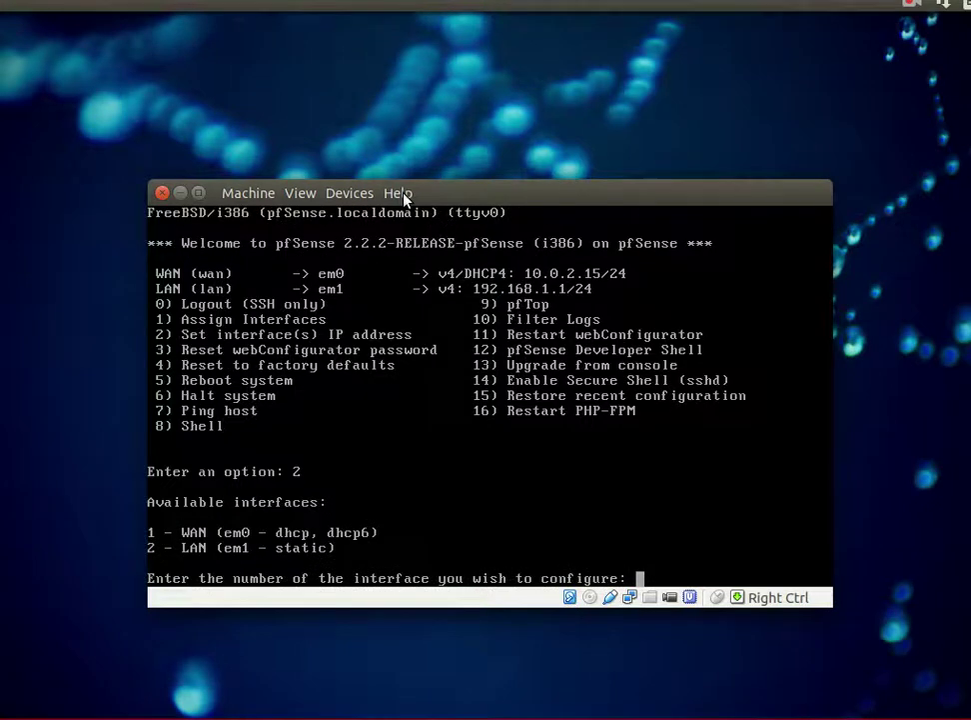
text(2)
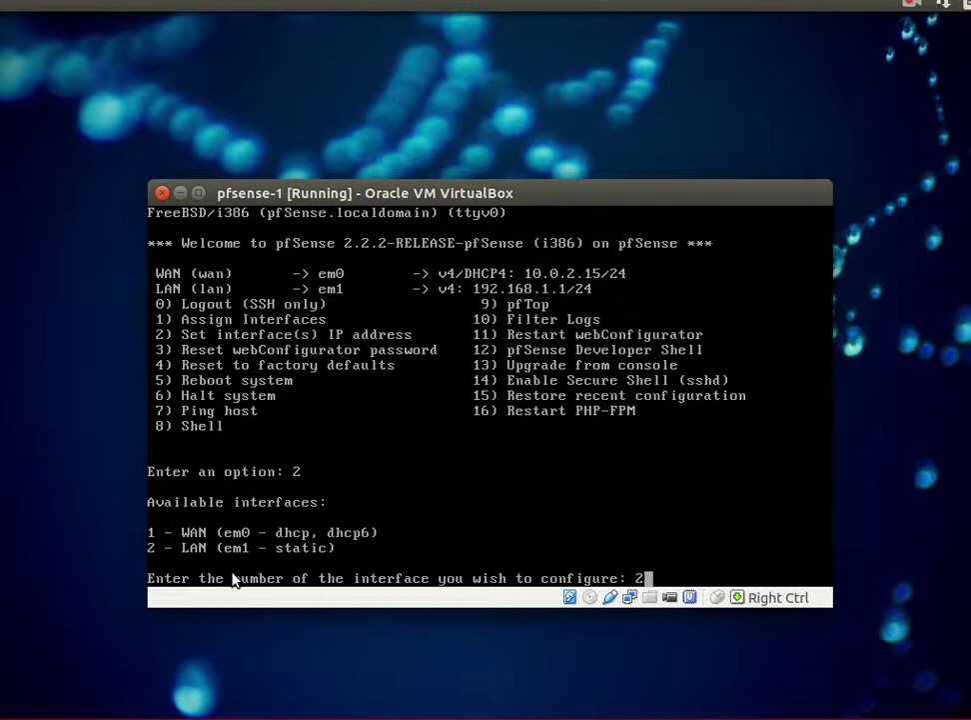
key(Return)
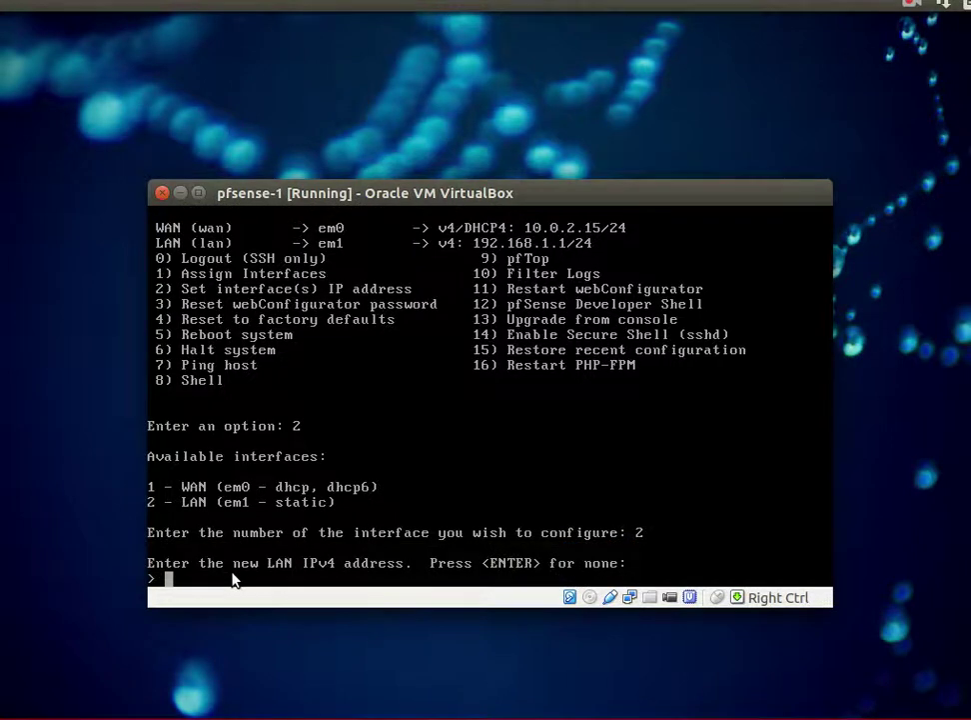
text(192.168.56.254)
key(Return)
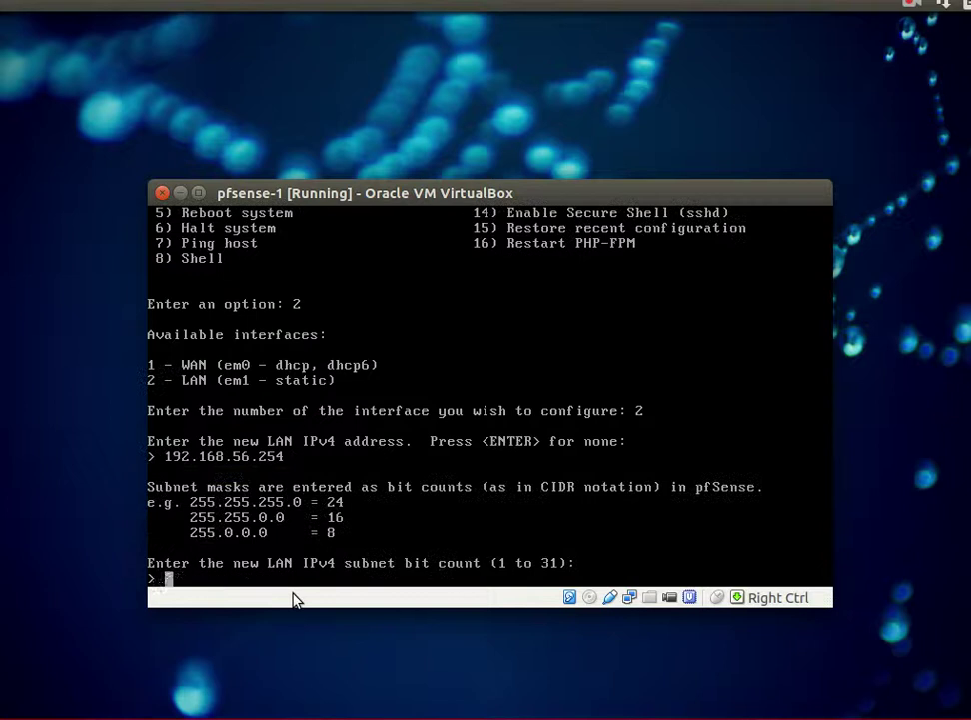
text(24)
key(Return)
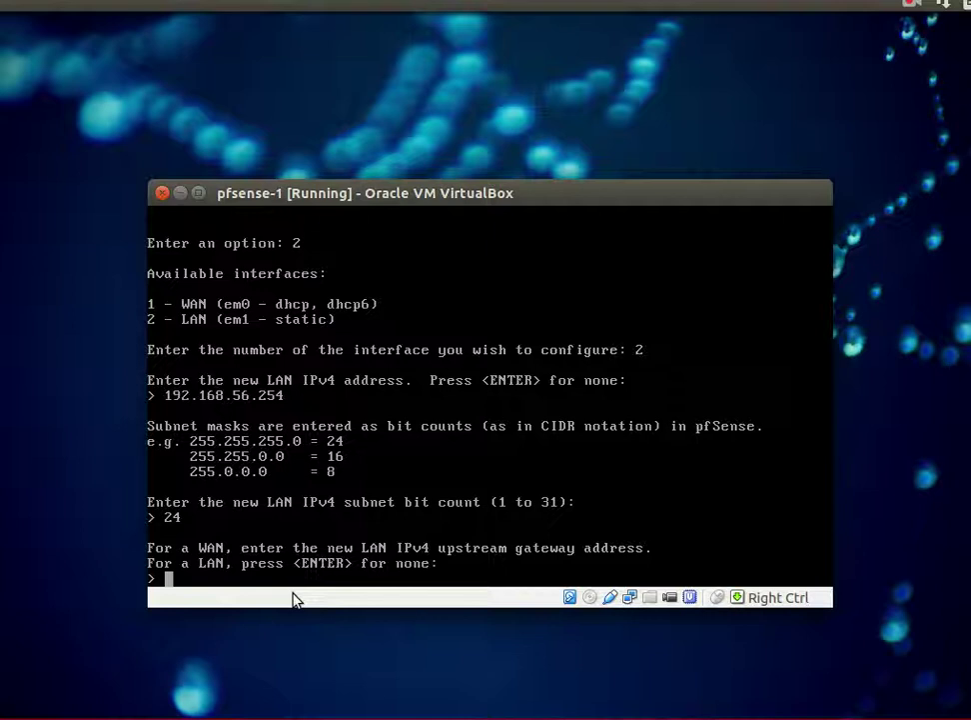
- Leave the LAN upstream gateway and IPv6 address empty, decline the DHCP server, and revert the webConfigurator to HTTP
key(Return)
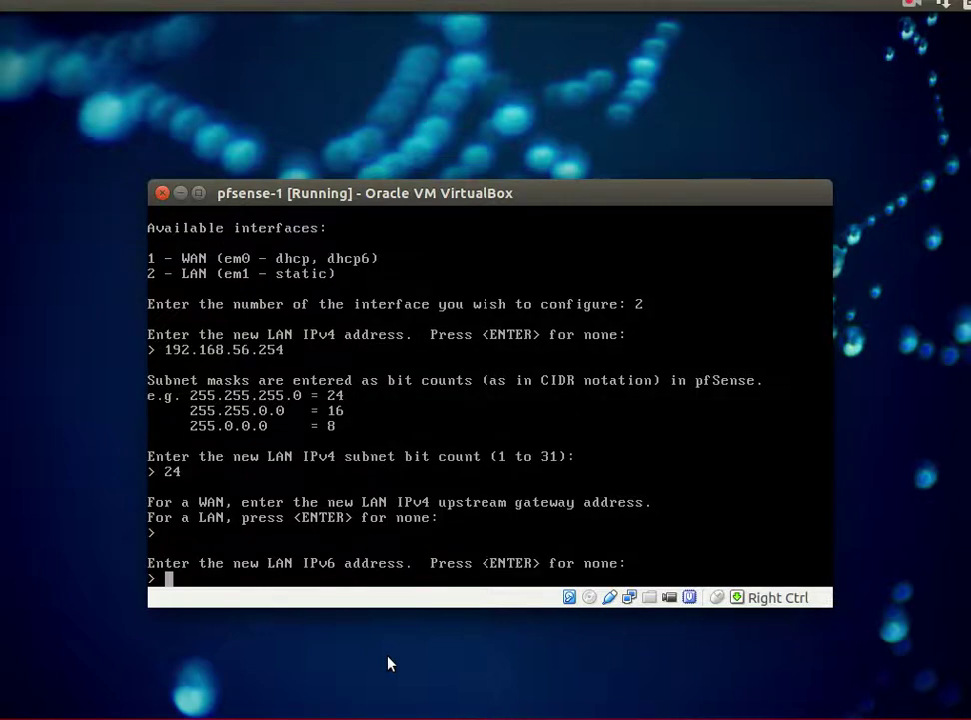
key(Return)
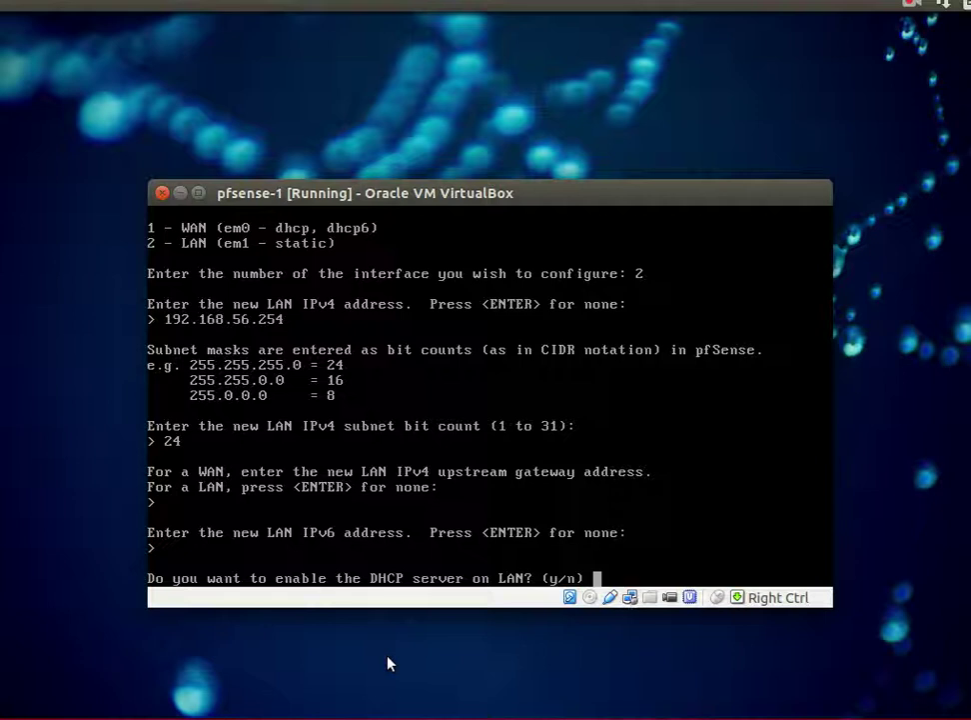
text(n)
key(Return)
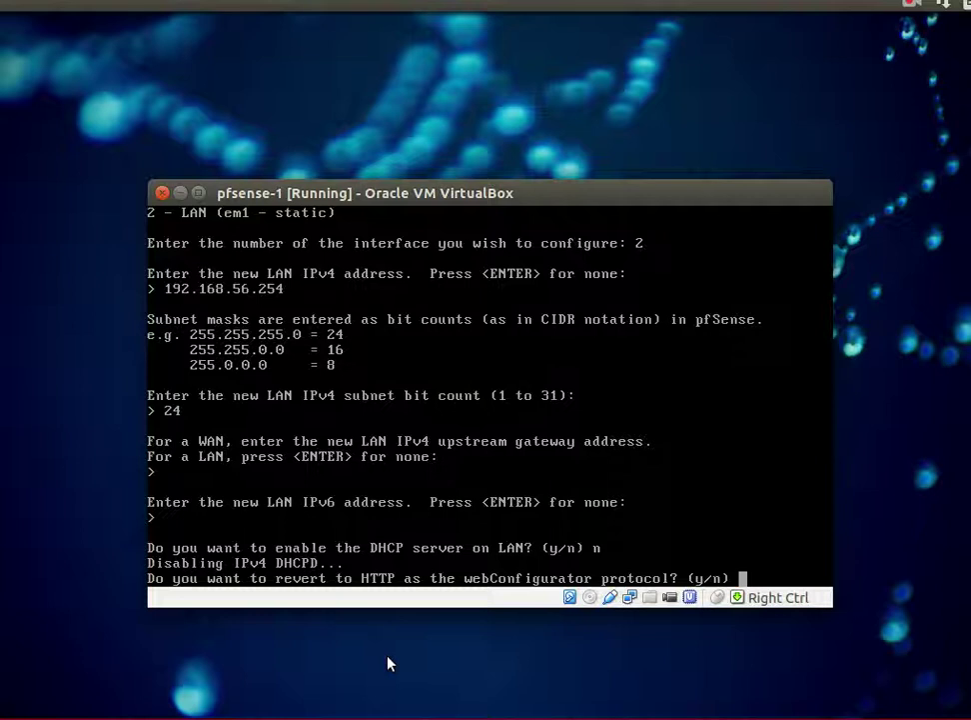
text(y)
key(Return)
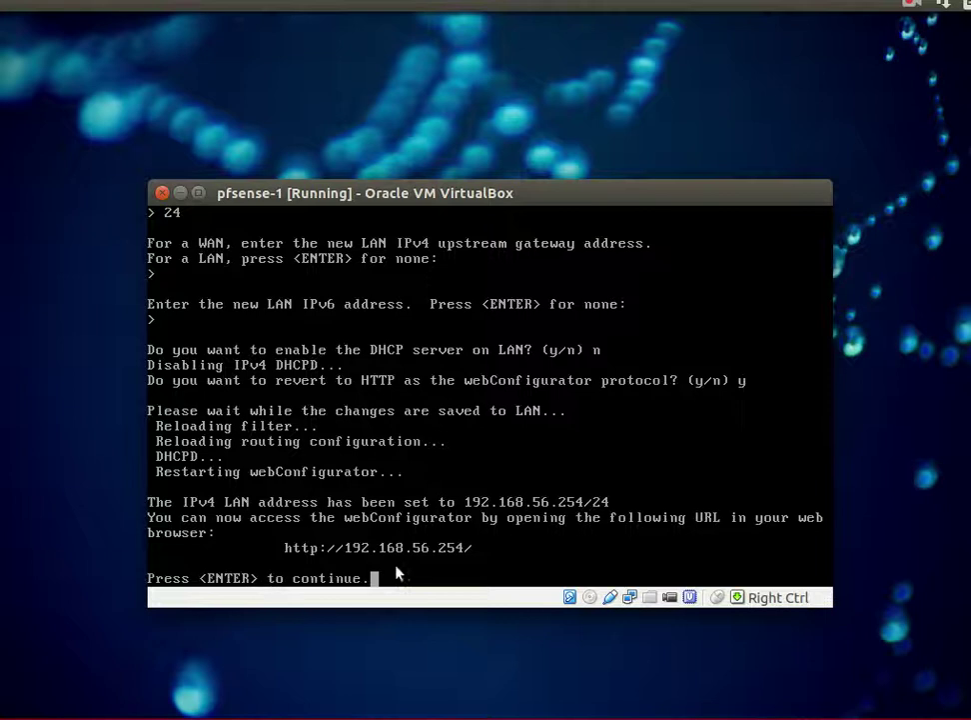
key(Return)
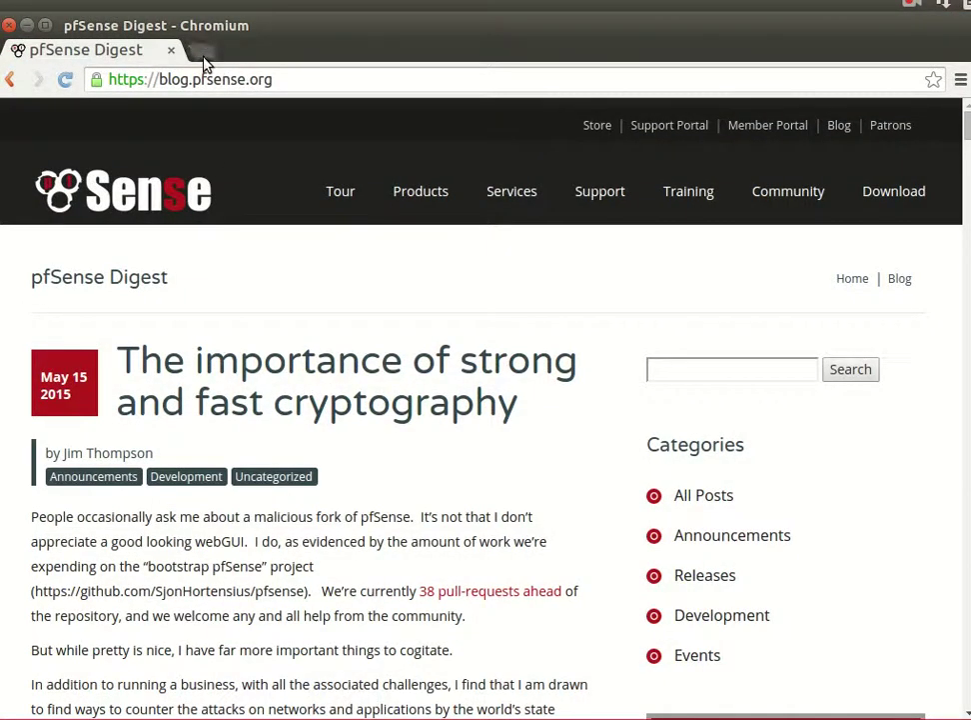
- Switch to Chromium and open the pfSense web interface at 192.168.56.254 in a new tab
click(200, 50)
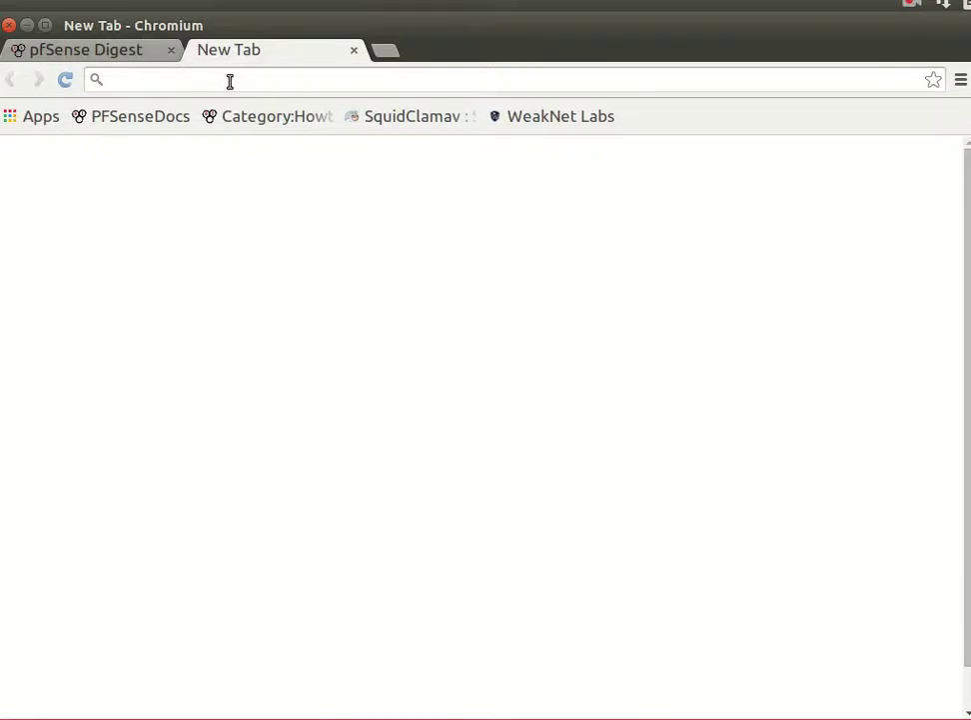
text(192.168)
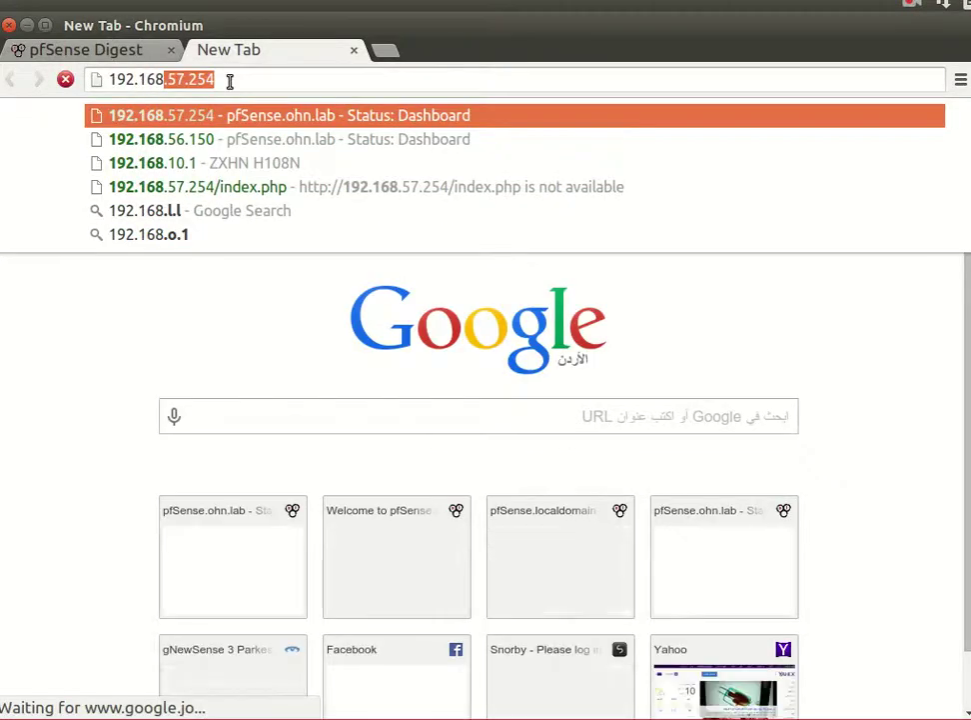
text(.56)
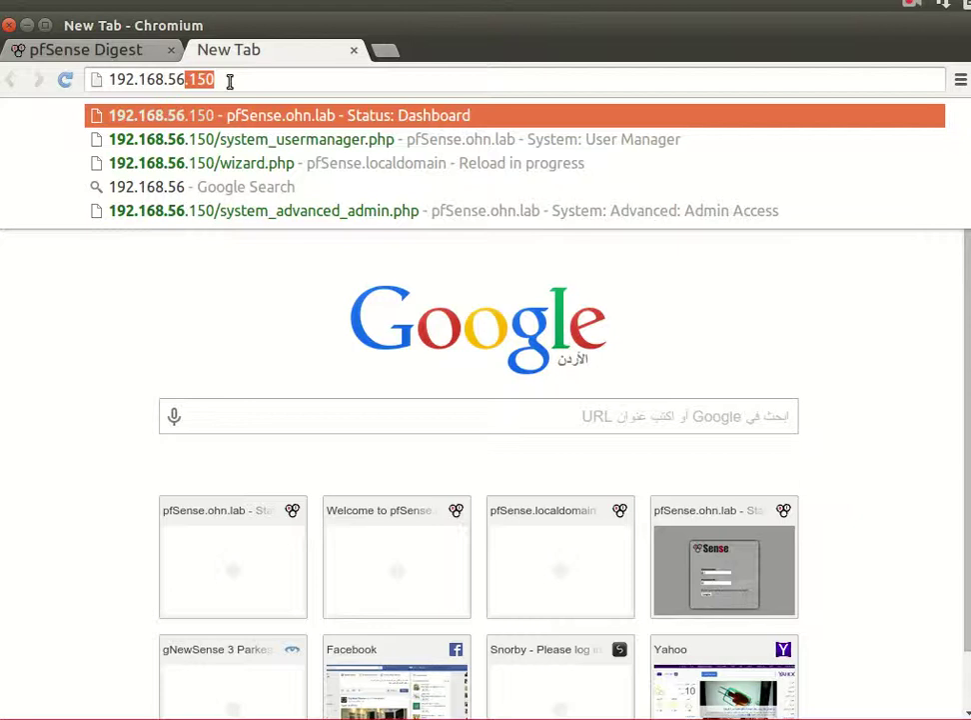
text(.254)
key(Return)
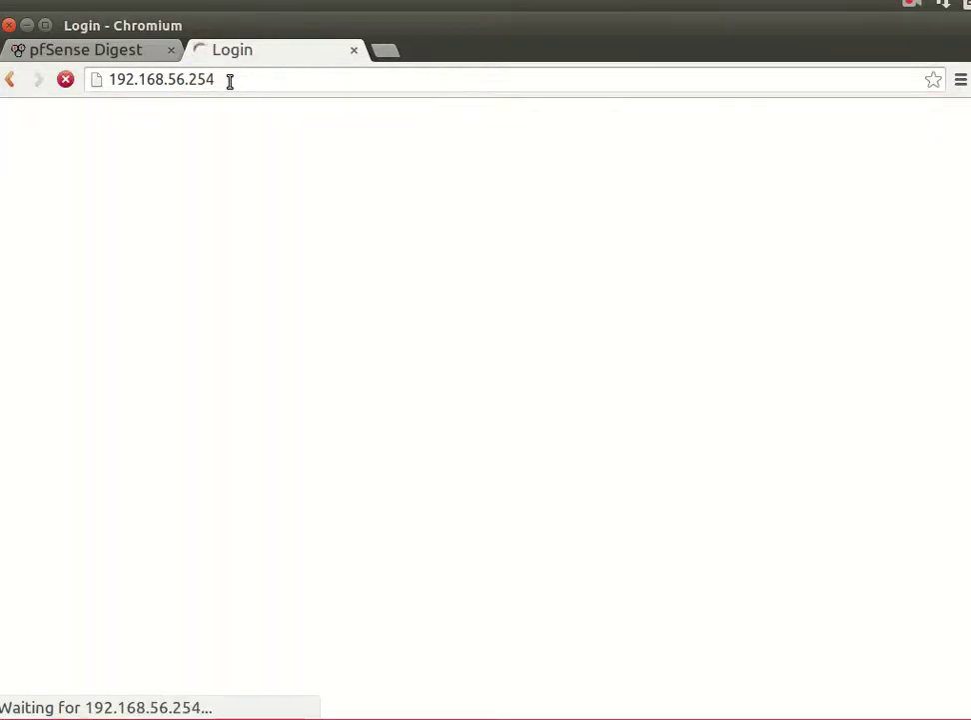
- Log in as admin with the account password and advance the pfSense setup wizard past its welcome page
text(admin)
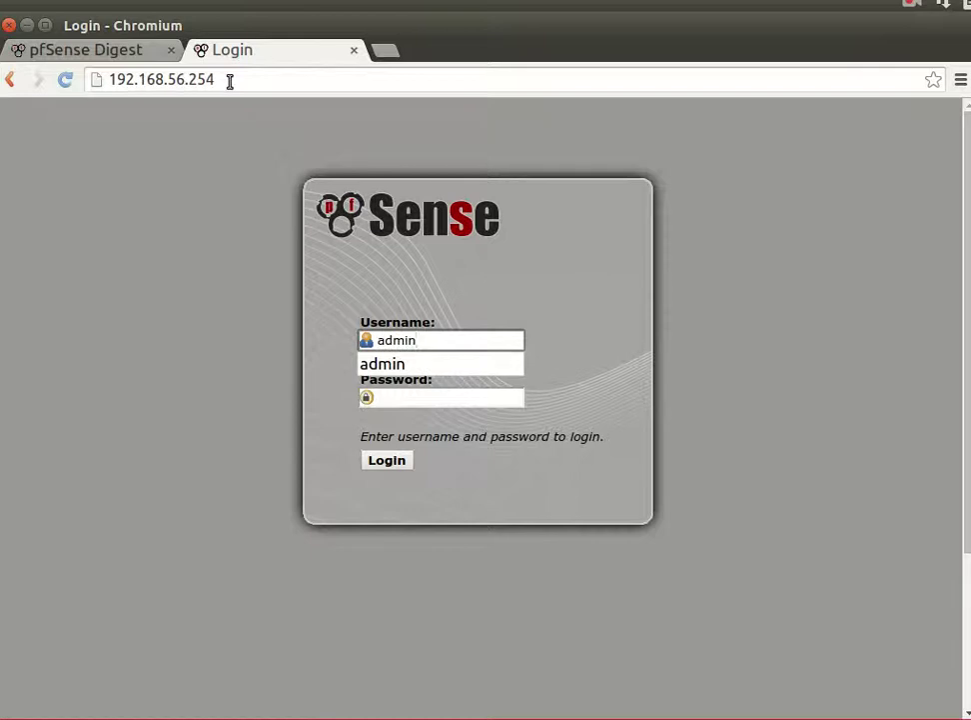
key(Tab)
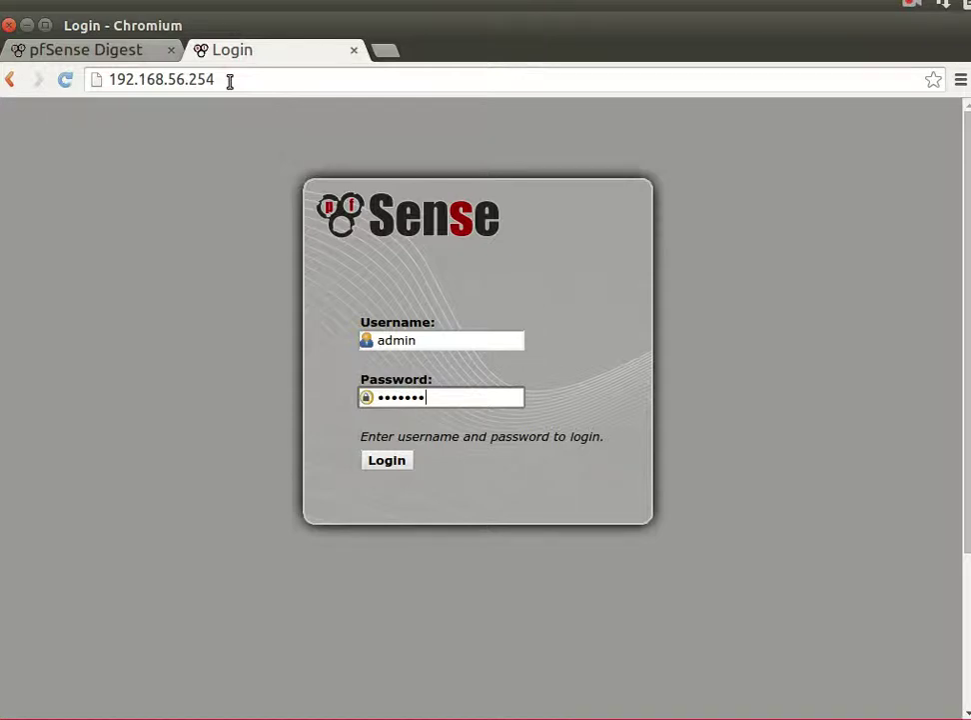
key(Return)
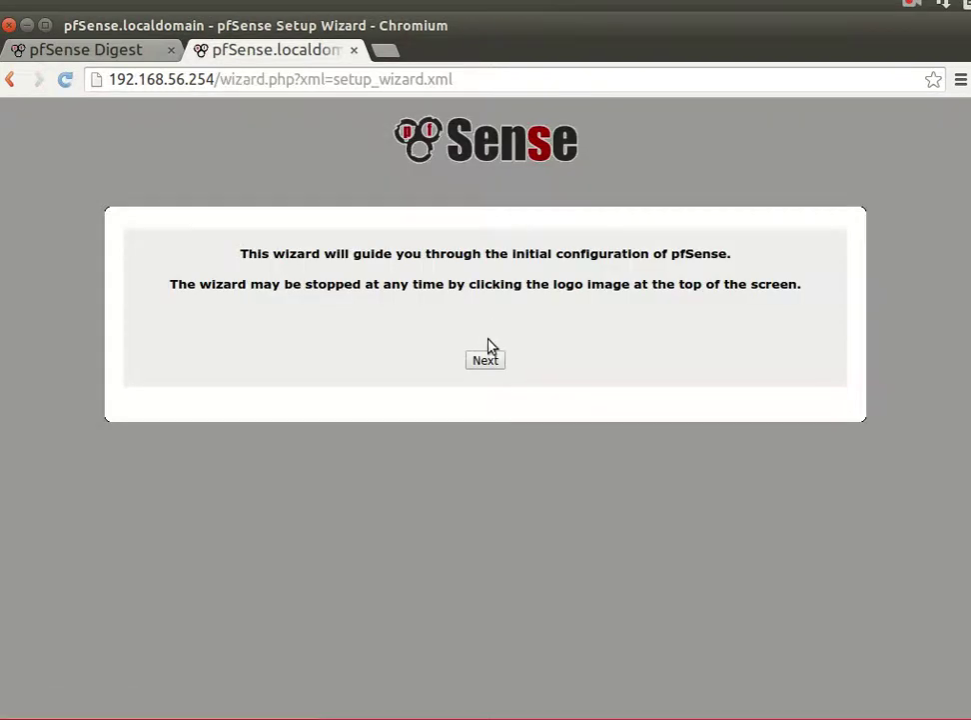
click(489, 366)
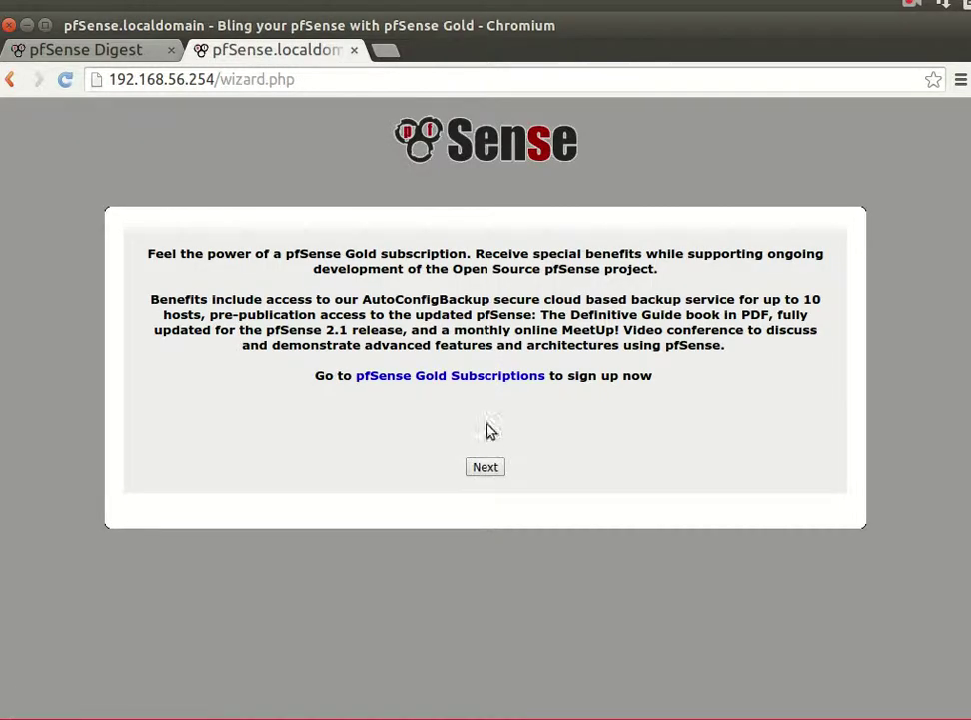
- Open the pfSense Gold Subscriptions link in a new tab and follow BUY NOW to the signup page
right_click(483, 375)
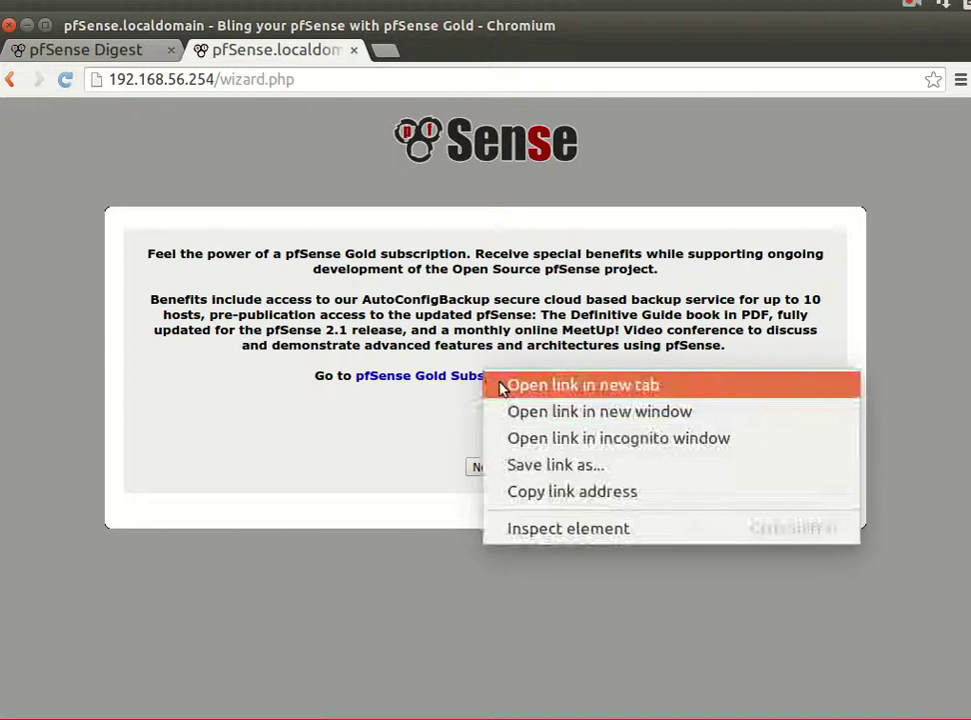
click(500, 386)
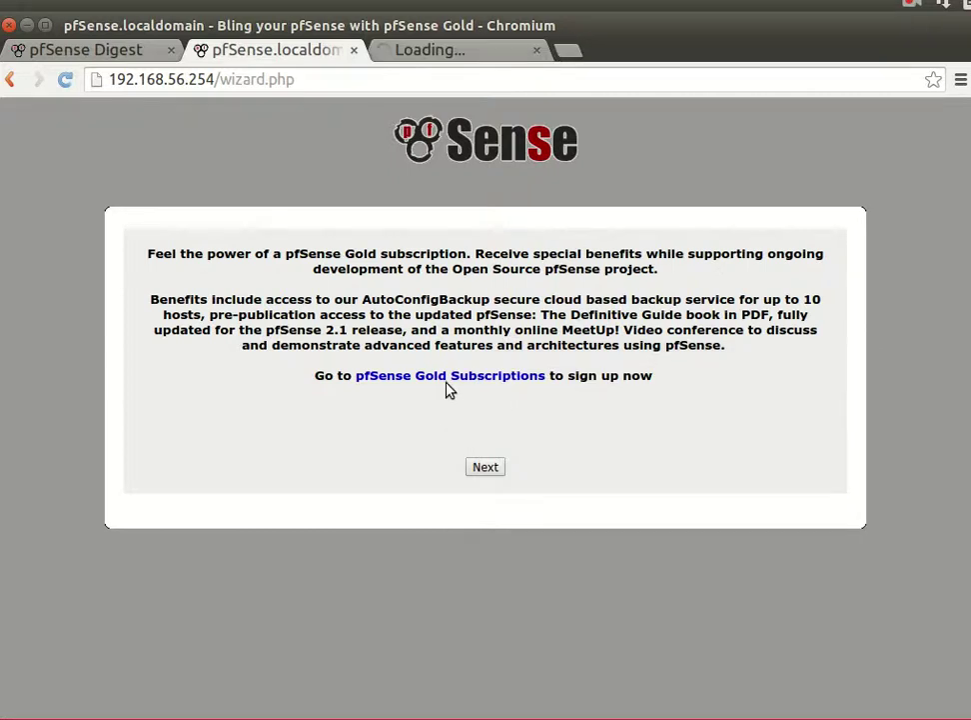
click(466, 55)
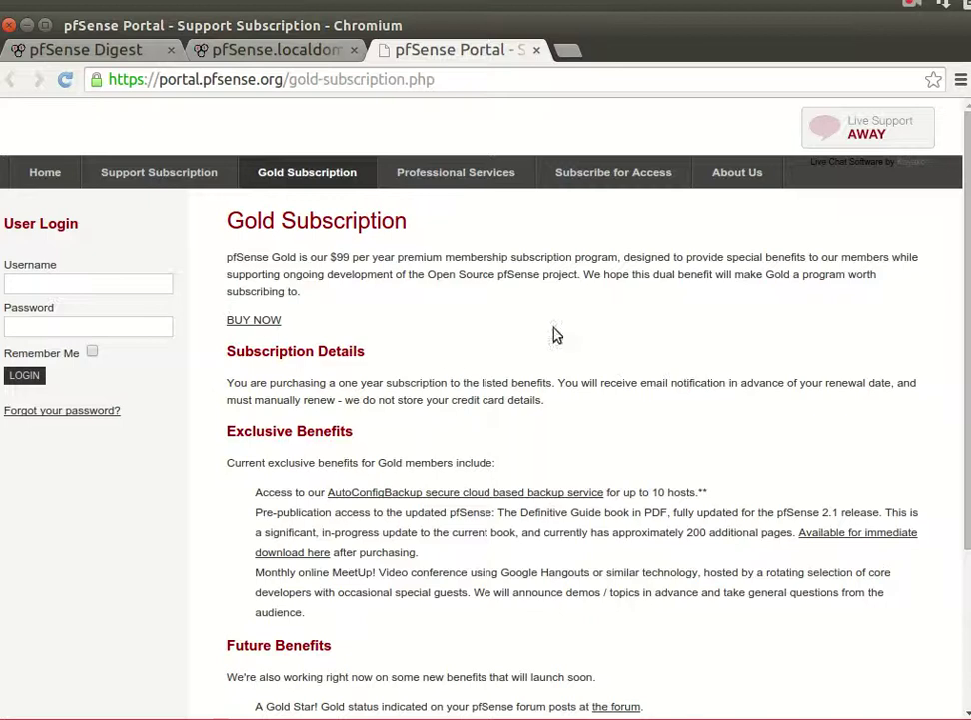
click(255, 321)
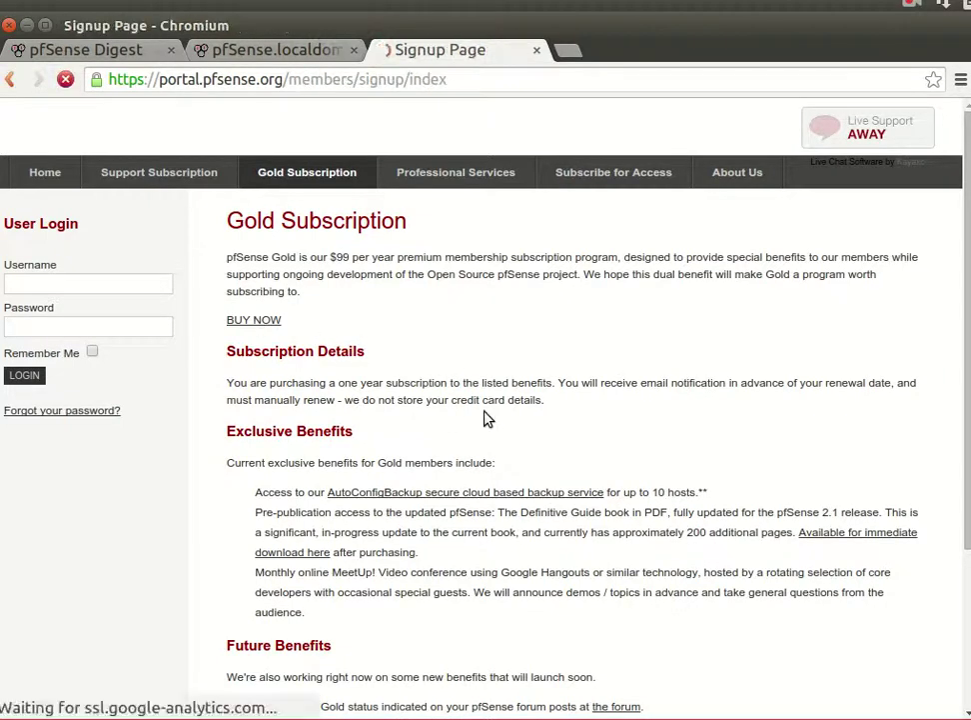
- Examine the membership types, payment options and address fields of the signup form, and close its tab
scroll(238, 387, down, 3)
scroll(237, 387, down, 2)
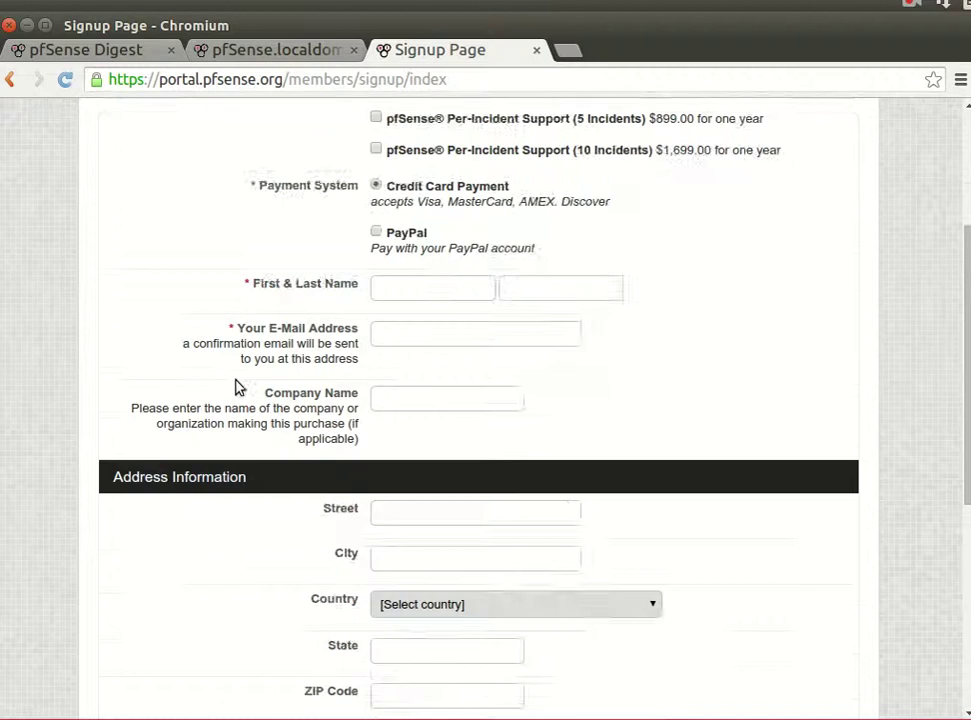
scroll(238, 386, up, 2)
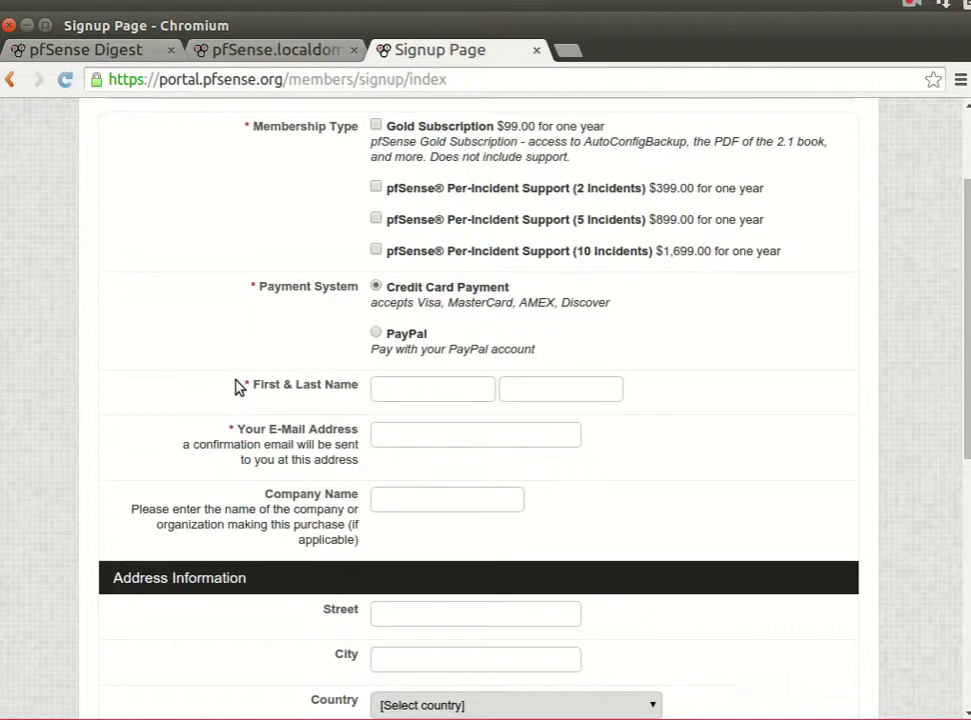
click(679, 195)
click(670, 195)
scroll(590, 390, down, 7)
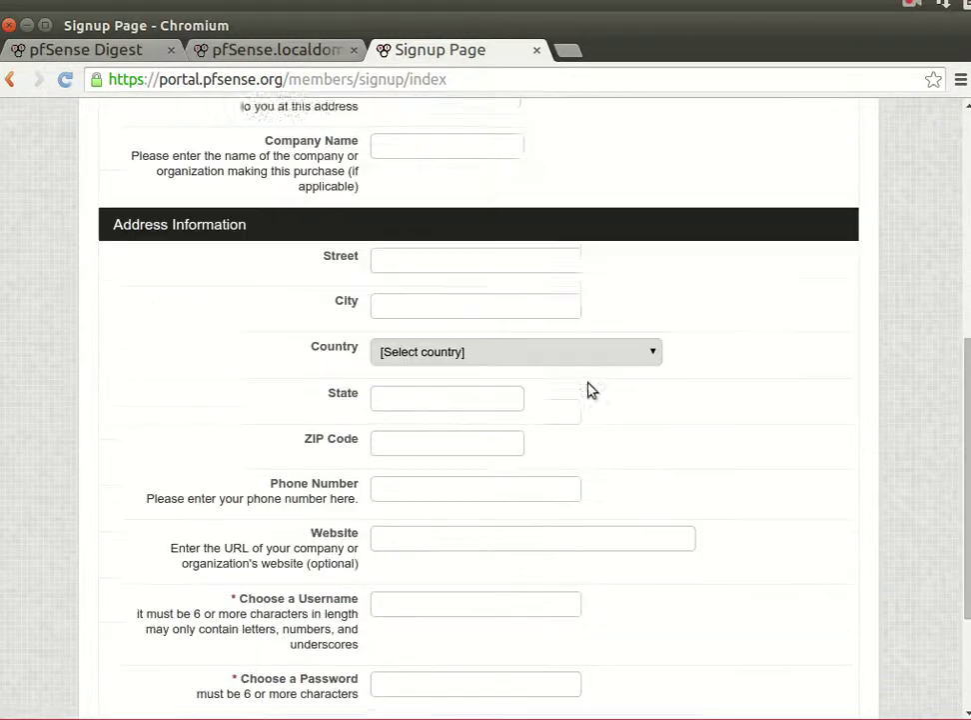
middle_click(407, 40)
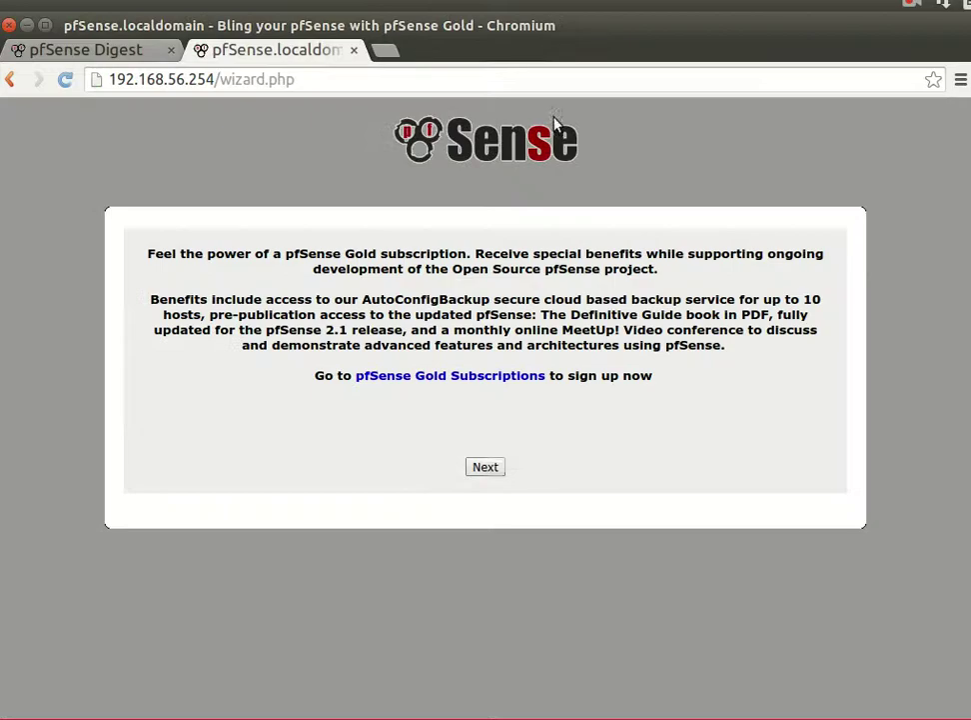
- Advance the setup wizard past the pfSense Gold subscription page to the general parameters
click(488, 469)
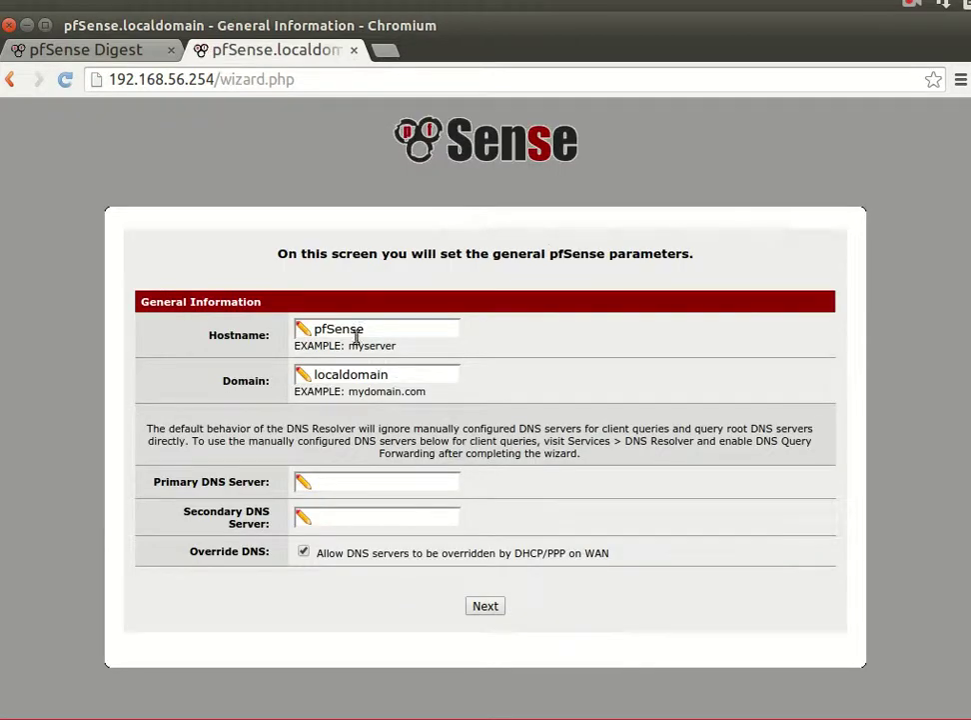
- Try pfSense-2 and pfSense.2 as the firewall's hostname
click(370, 330)
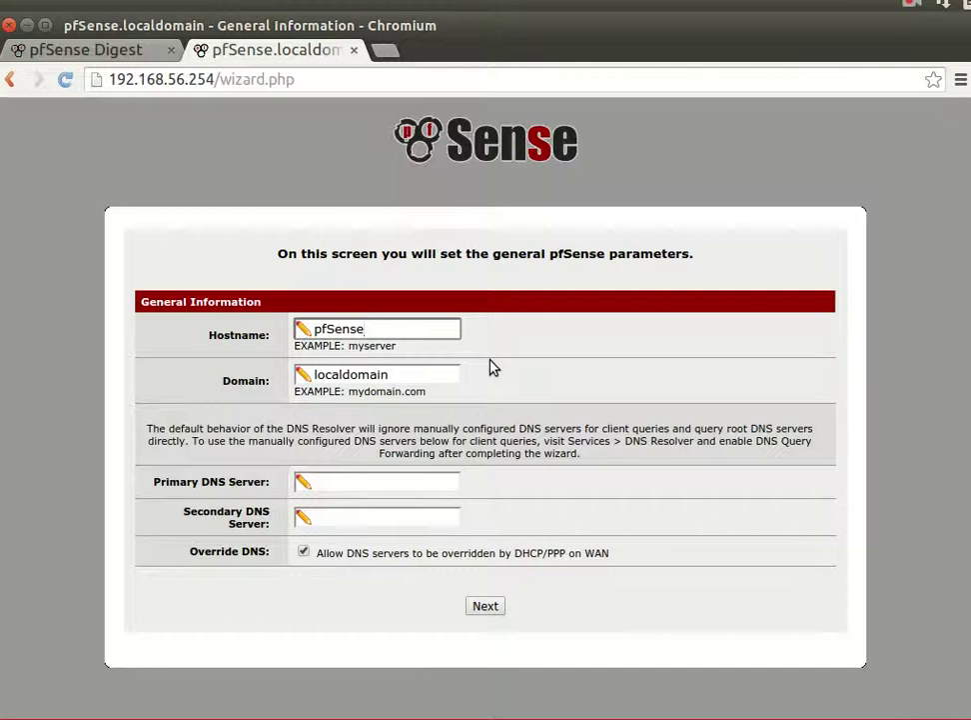
text(-2)
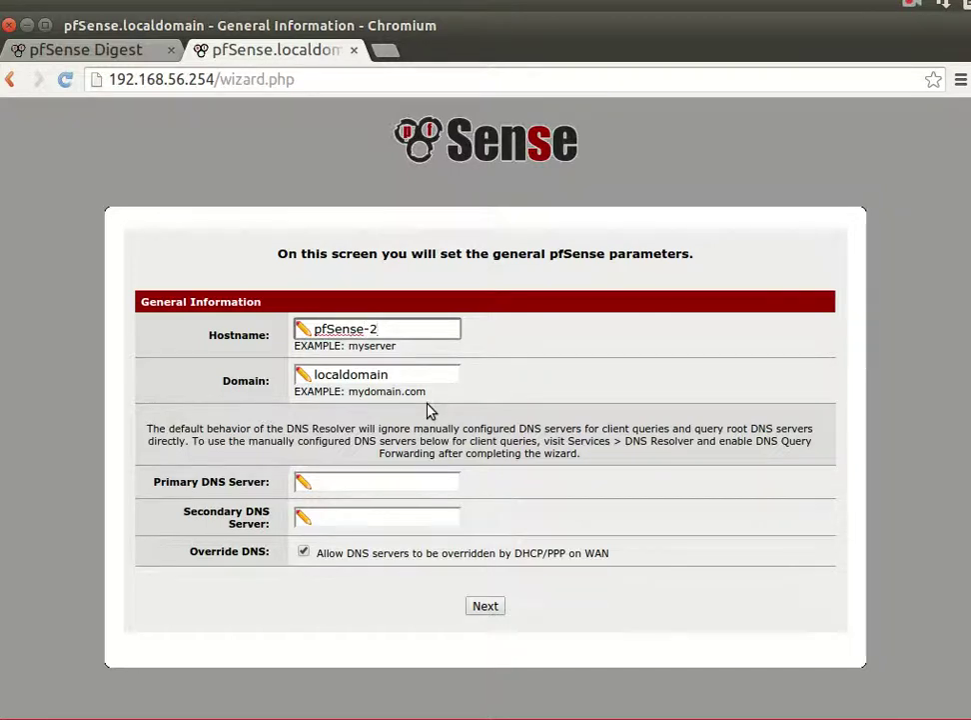
key(BackSpace)
key(BackSpace)
text(.)
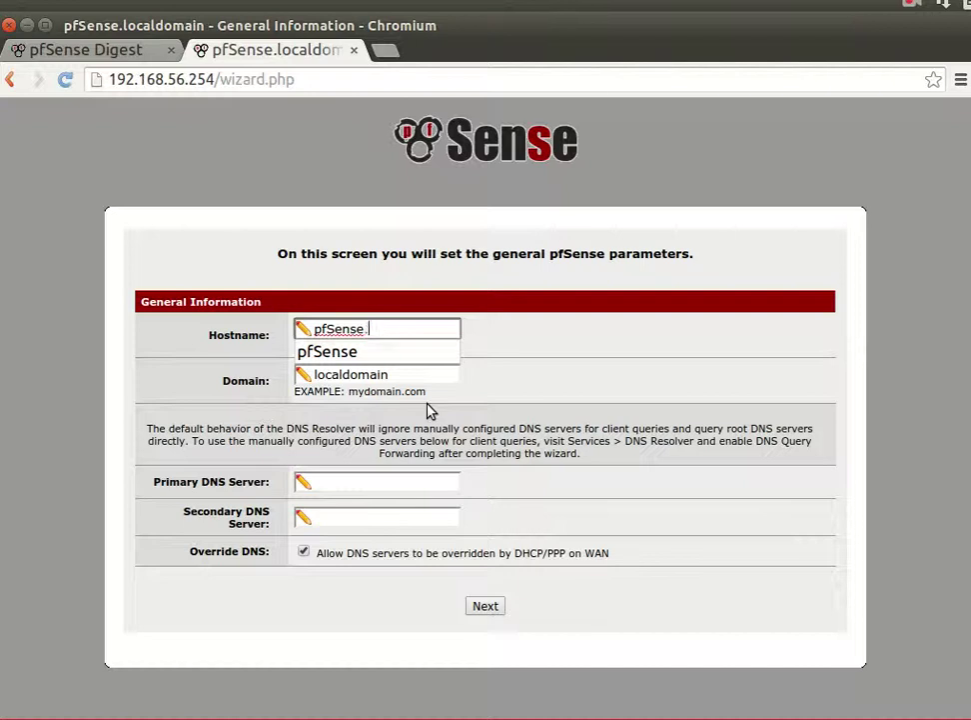
text(2)
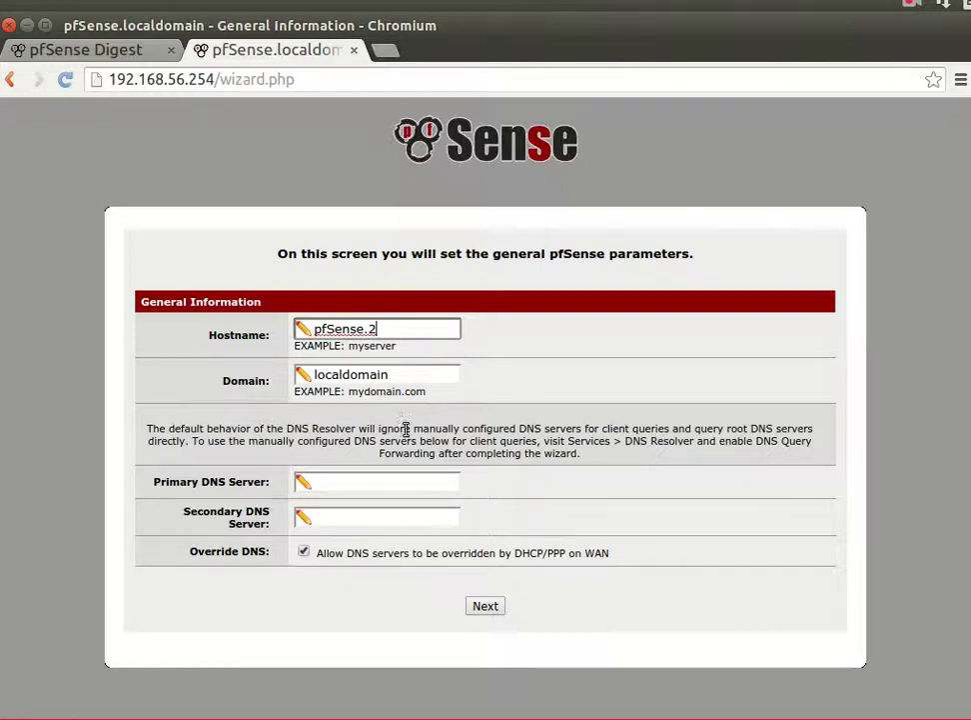
click(329, 486)
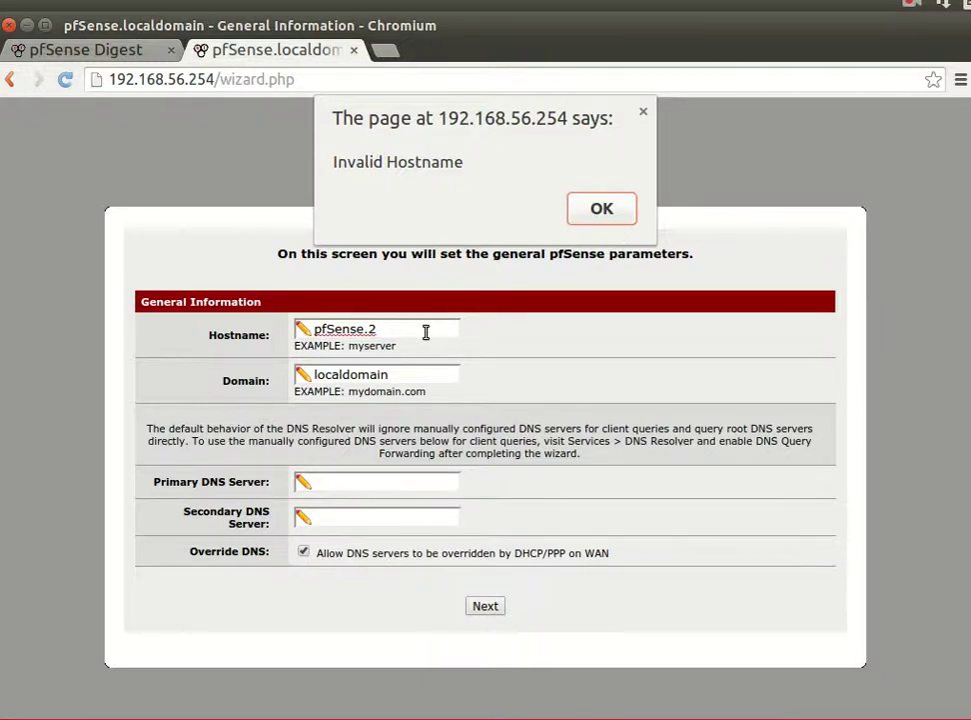
- Dismiss the hostname alerts and restore the hostname to pfSense
click(599, 220)
click(425, 333)
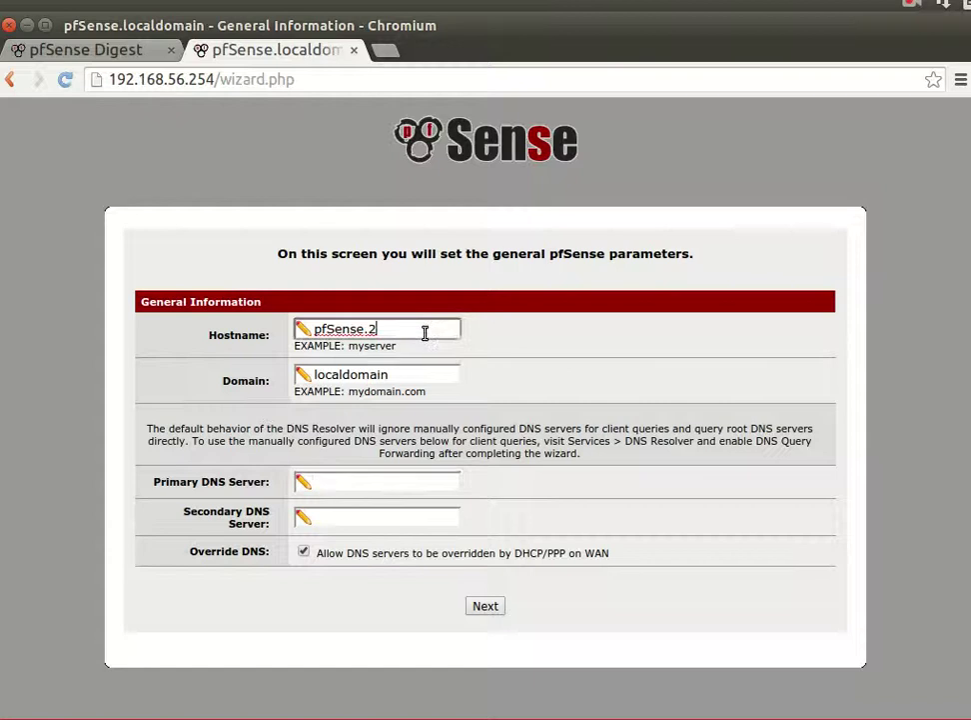
key(BackSpace)
key(BackSpace)
click(426, 350)
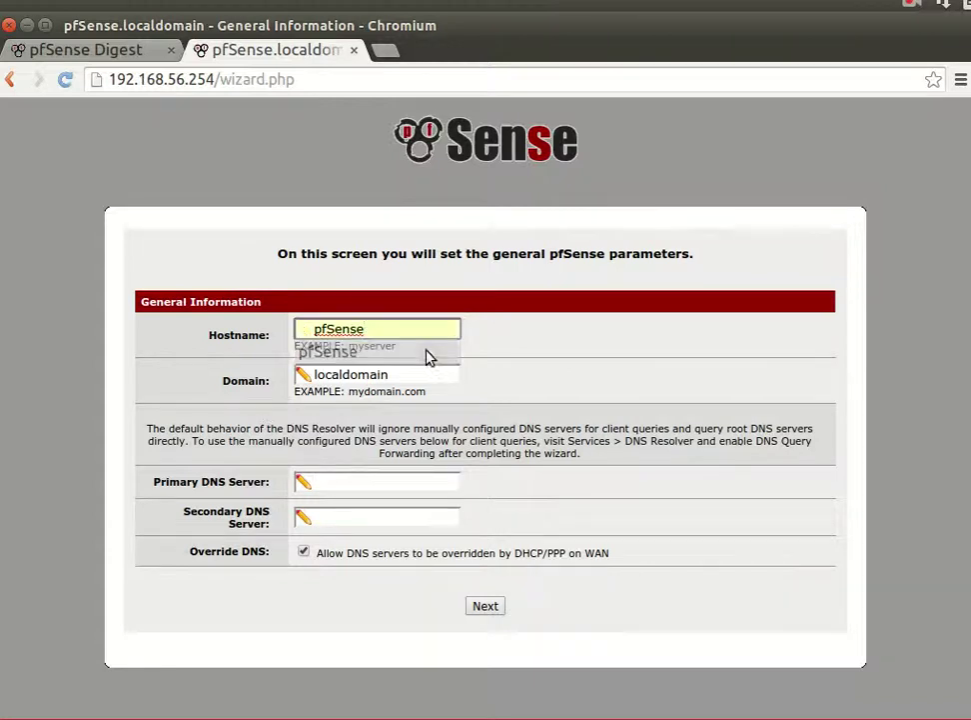
click(366, 484)
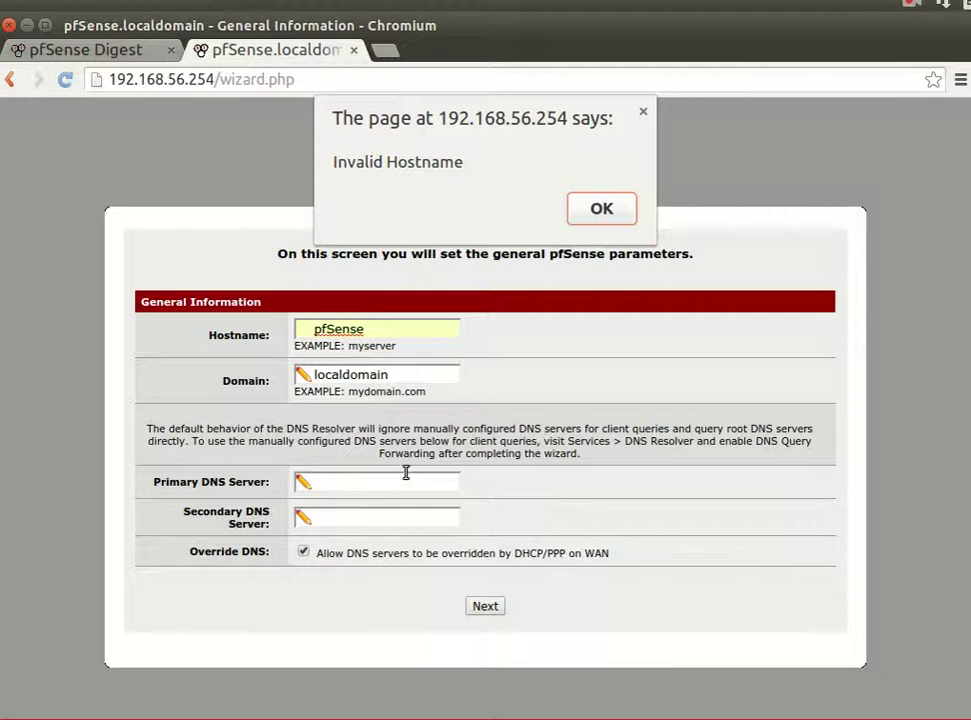
click(602, 207)
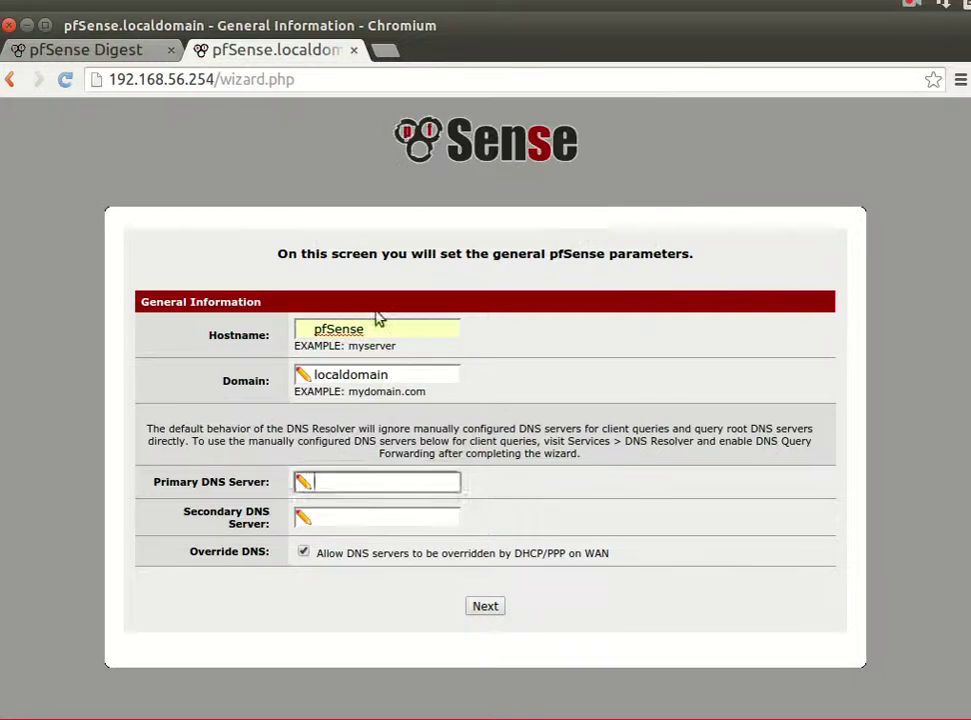
click(318, 330)
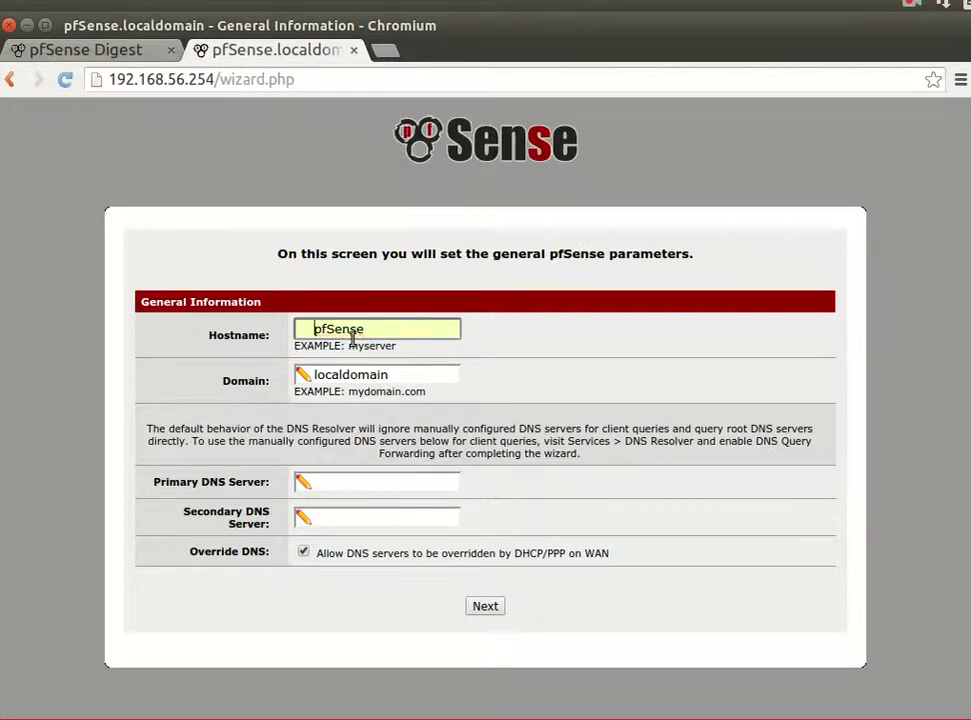
click(388, 326)
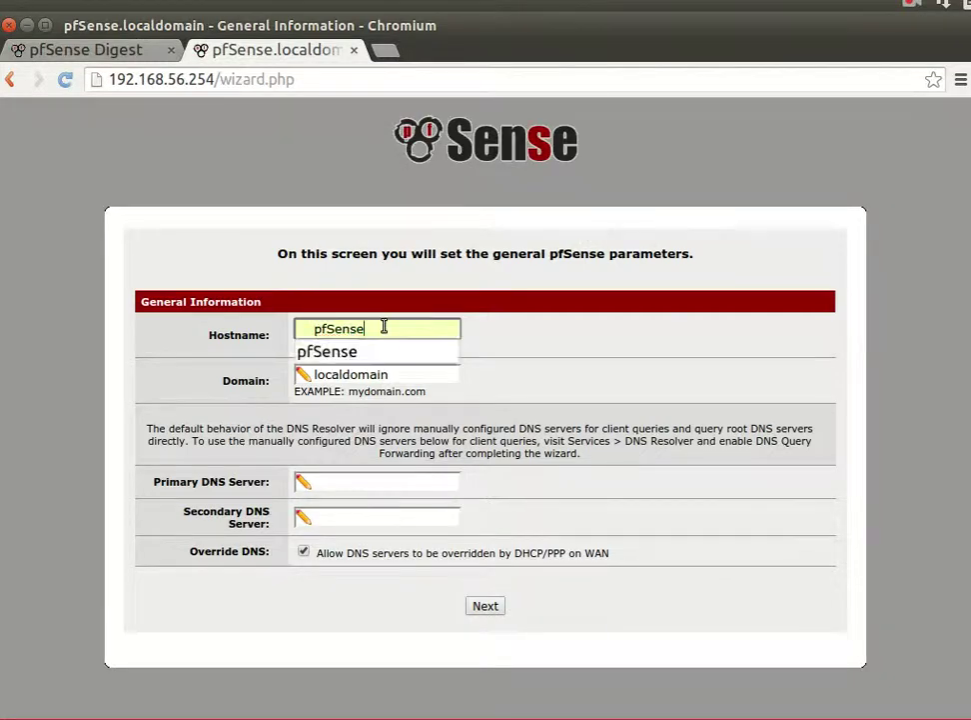
click(376, 411)
click(364, 479)
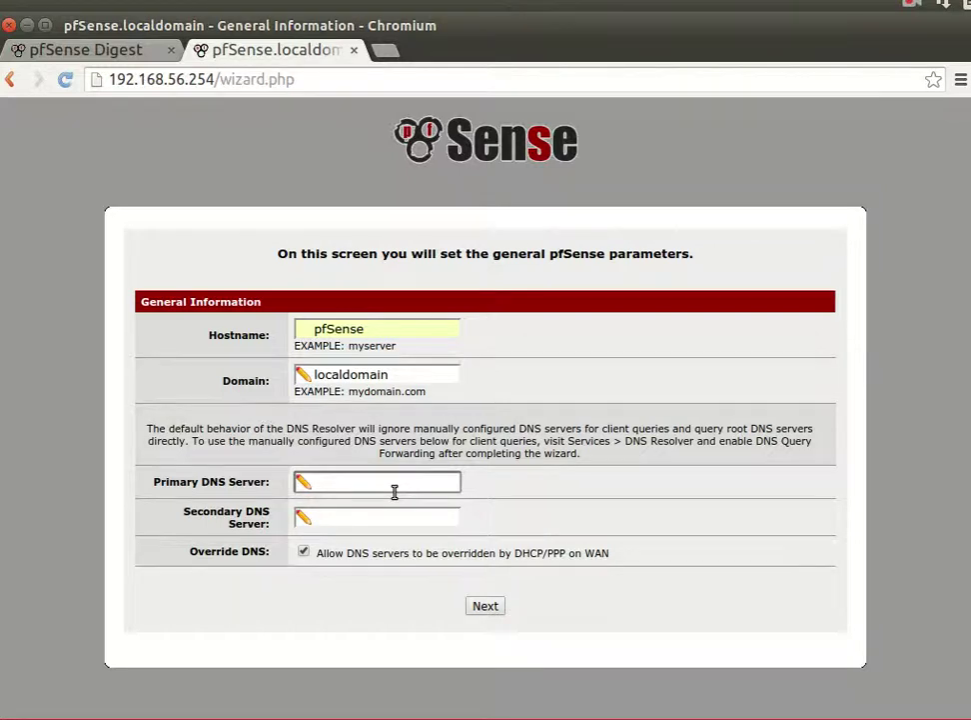
- Leave both DNS servers blank with the DHCP/PPP override allowed on WAN, and advance to the time server settings
click(321, 555)
drag(321, 555, 656, 558)
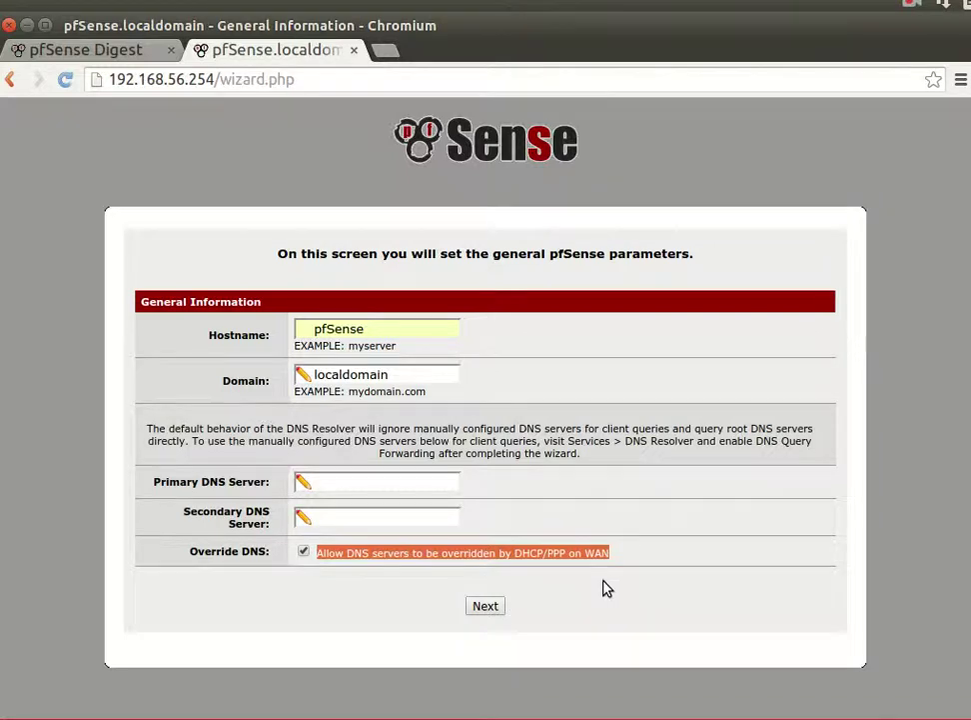
click(560, 621)
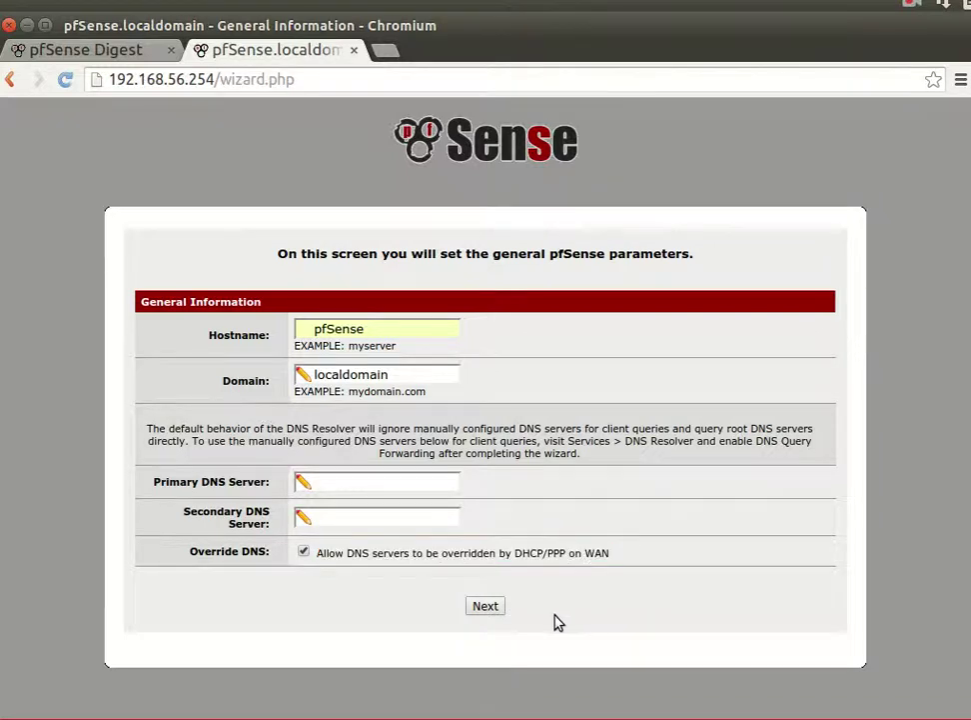
click(489, 612)
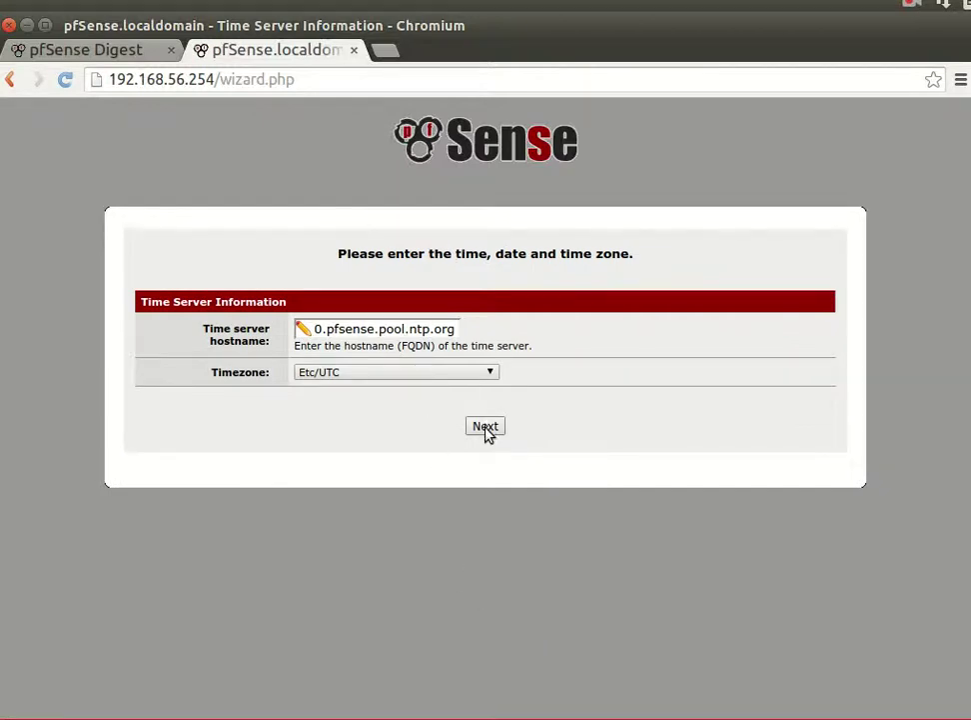
- Set the timezone to Asia/Amman, keep the default time server, and advance to the WAN interface configuration
click(427, 372)
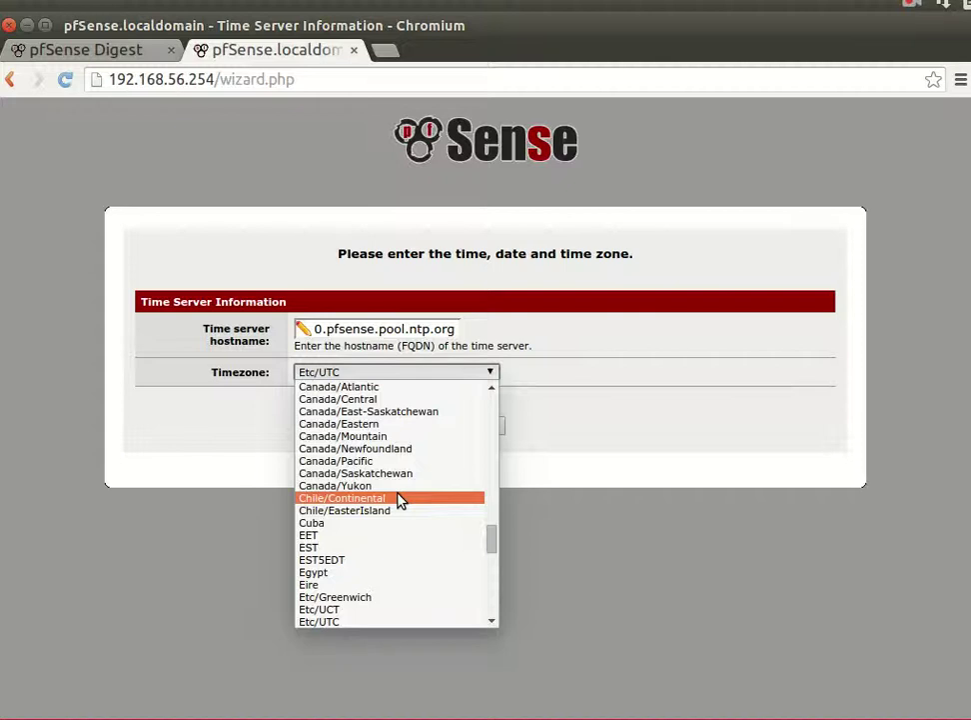
key(Home)
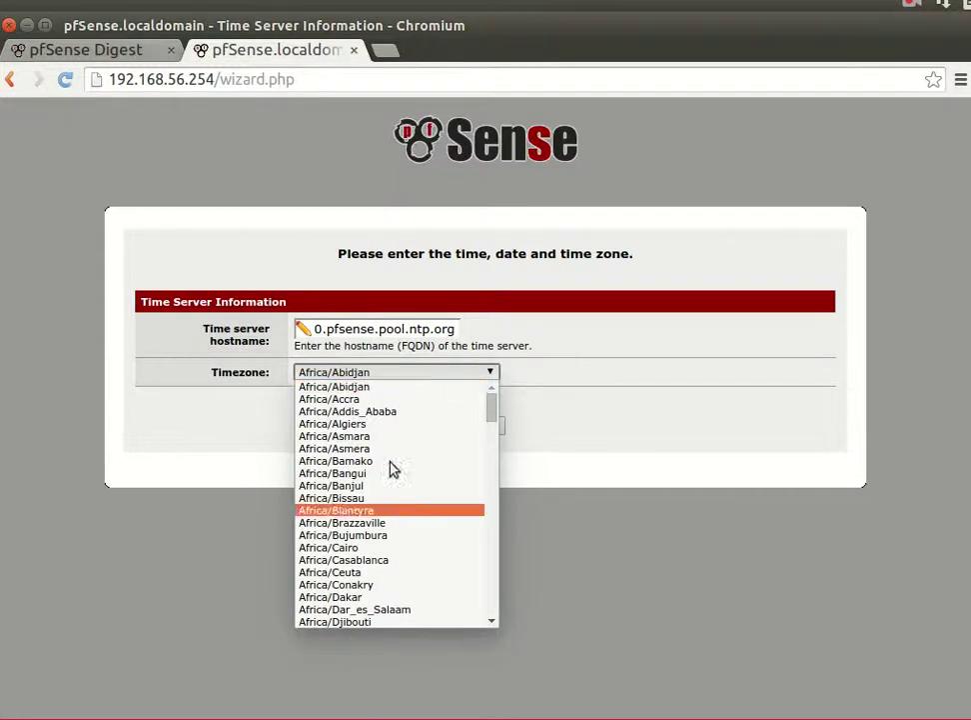
scroll(395, 460, down, 4)
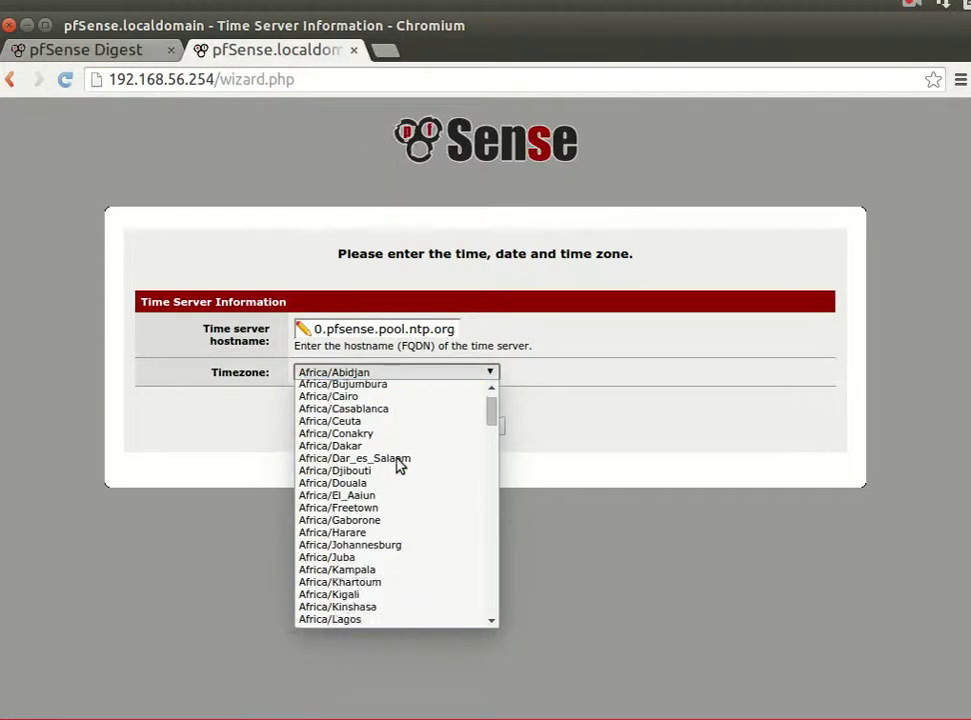
scroll(396, 462, up, 4)
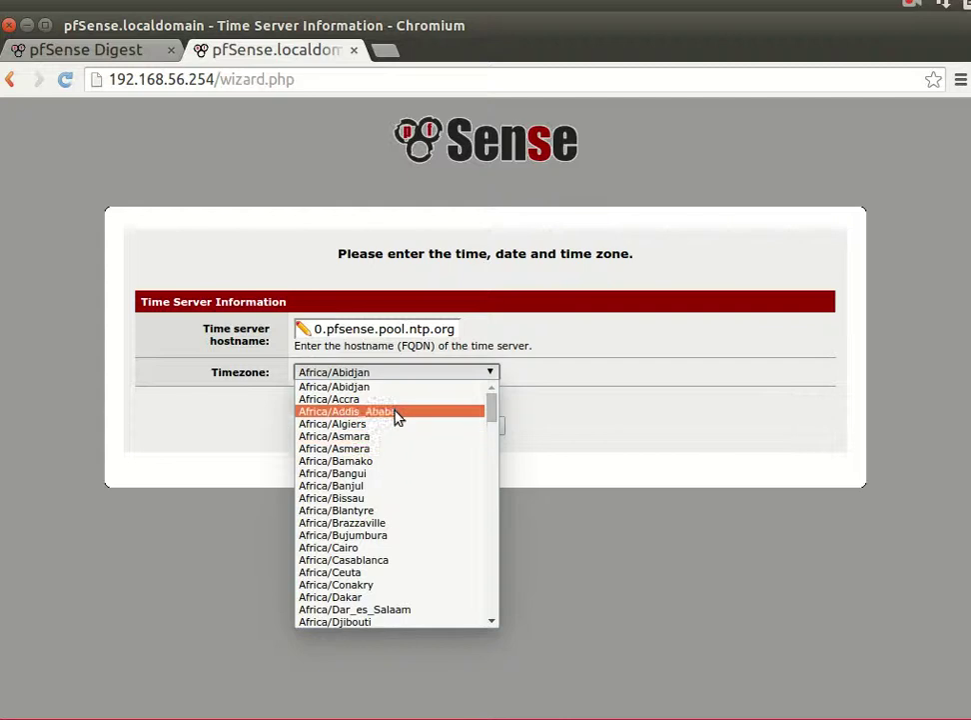
scroll(410, 452, down, 17)
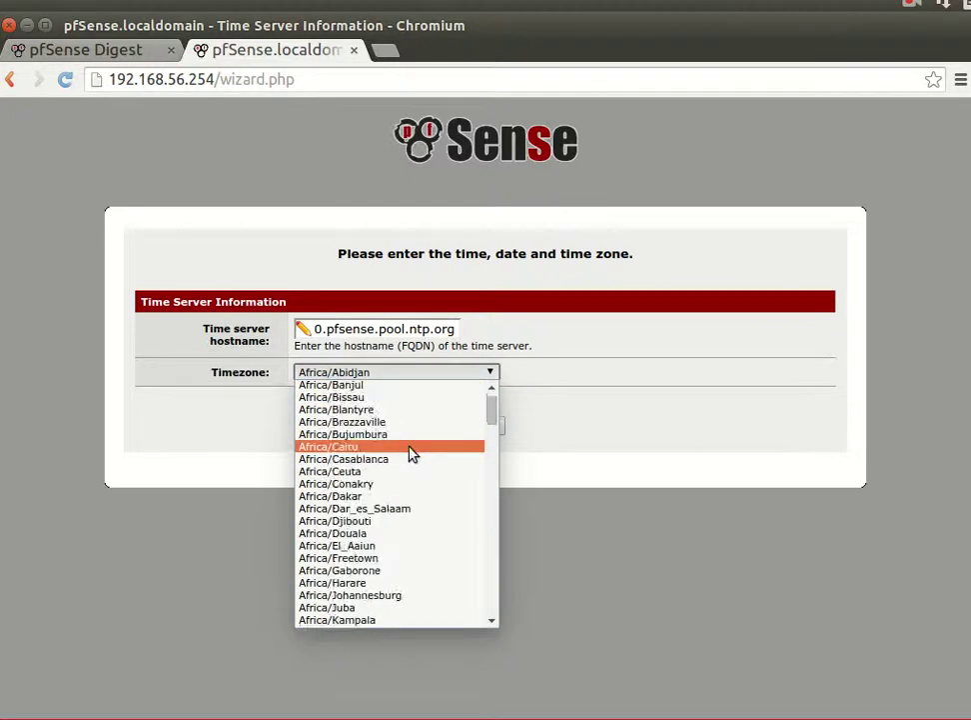
scroll(410, 457, down, 20)
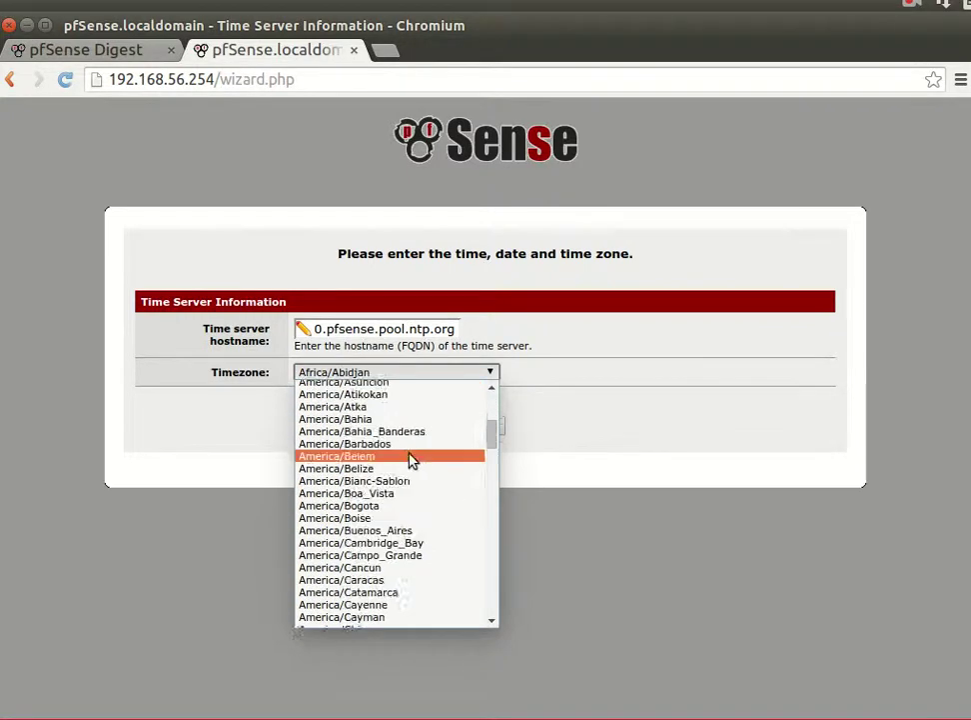
scroll(412, 481, down, 20)
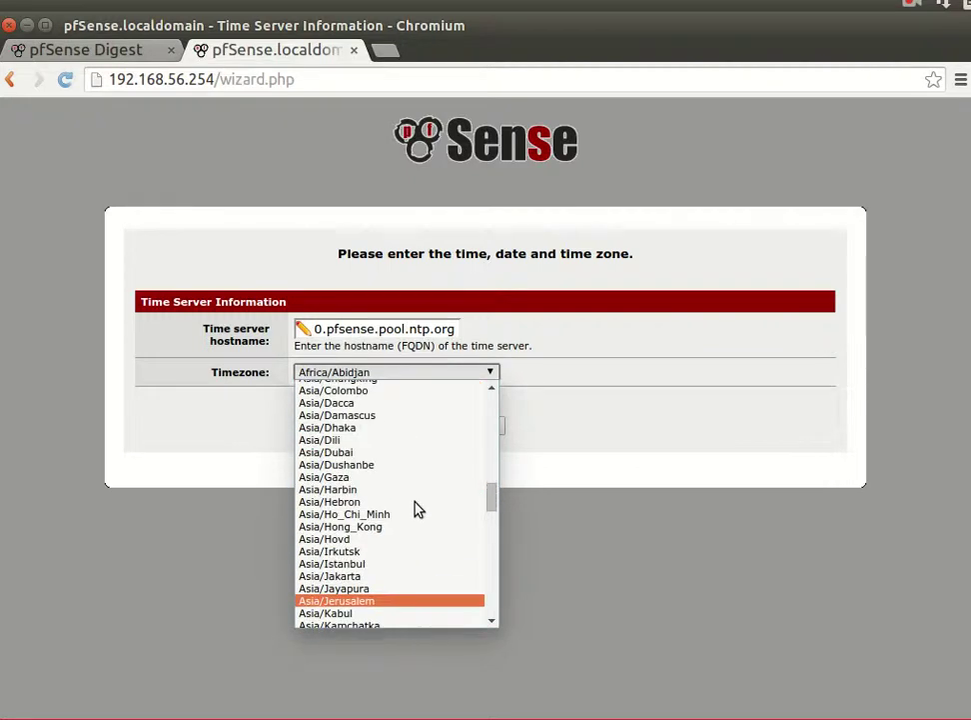
scroll(376, 458, up, 1)
scroll(376, 457, up, 5)
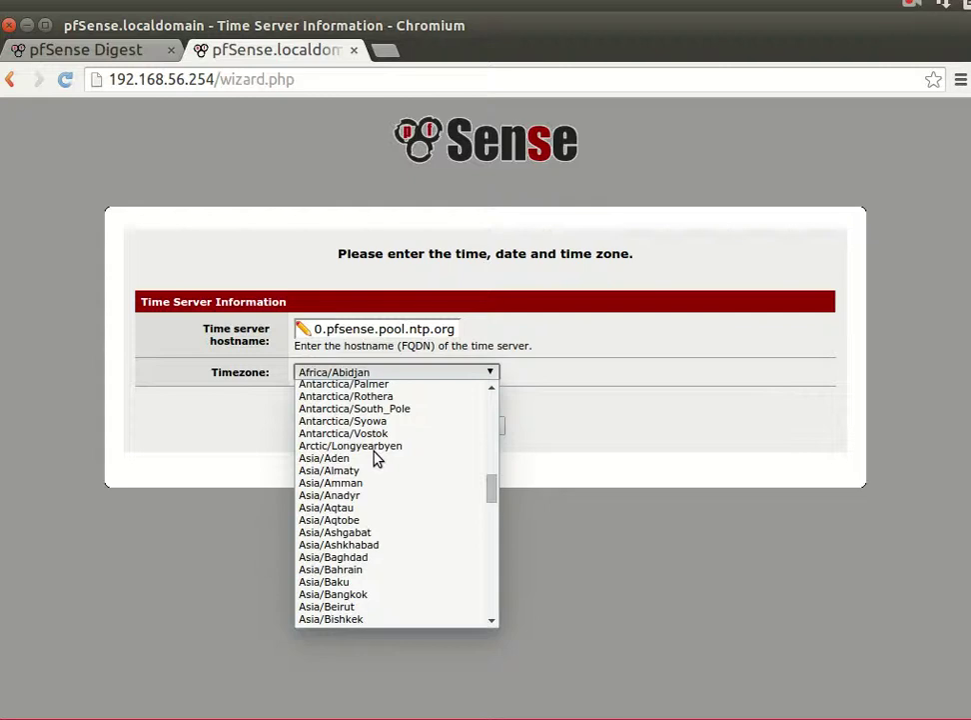
click(365, 485)
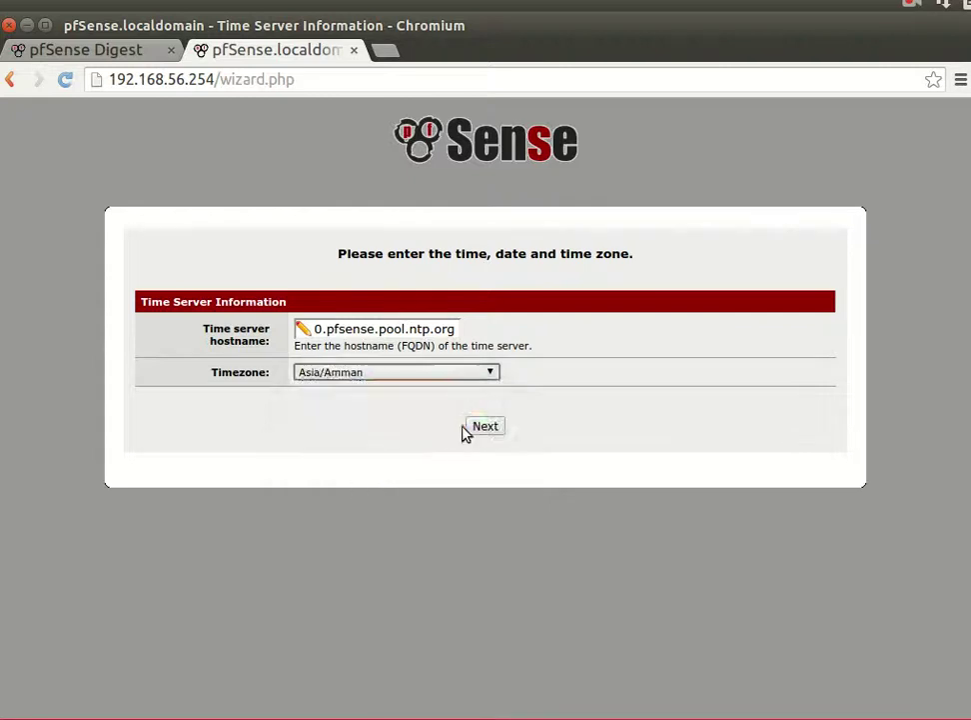
click(487, 428)
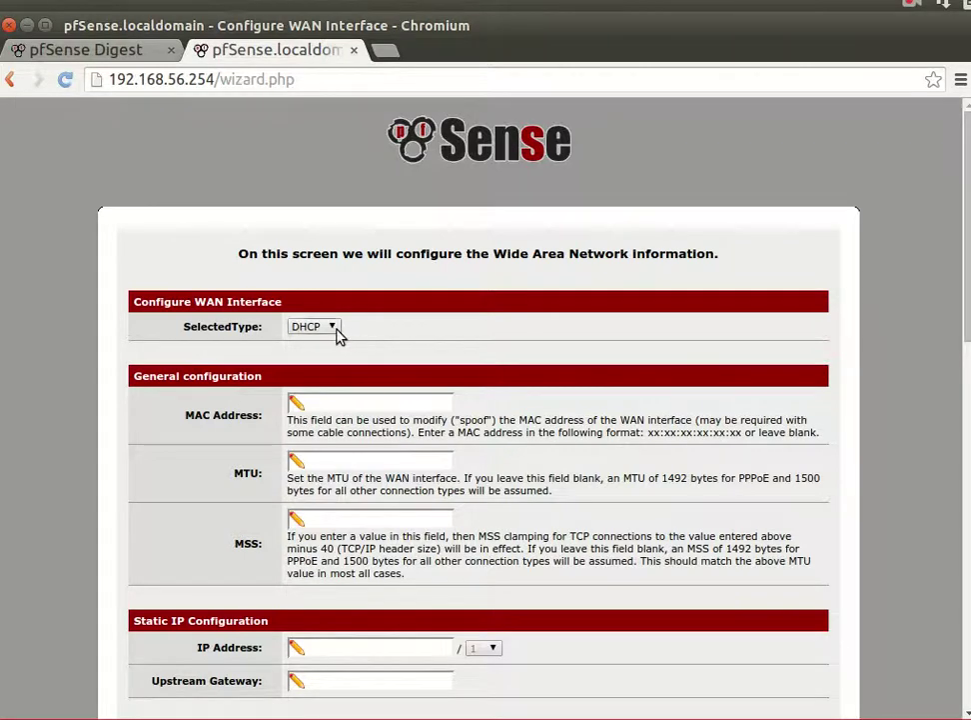
- Set the WAN interface's MTU to 1500, leaving the MAC address blank and the type as DHCP
click(305, 461)
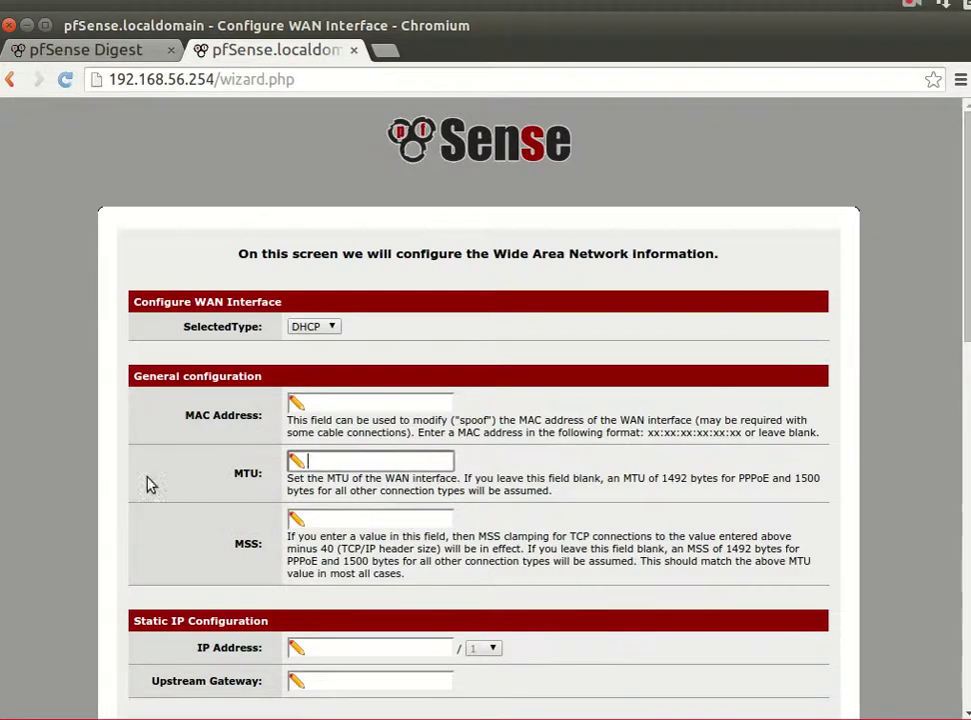
scroll(140, 470, down, 3)
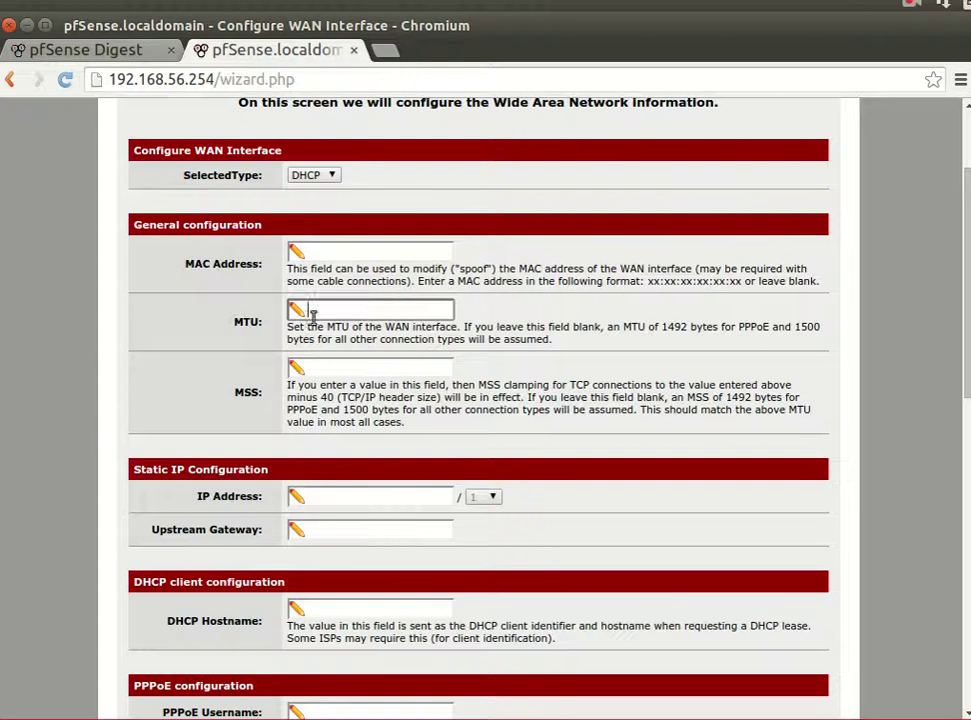
click(347, 252)
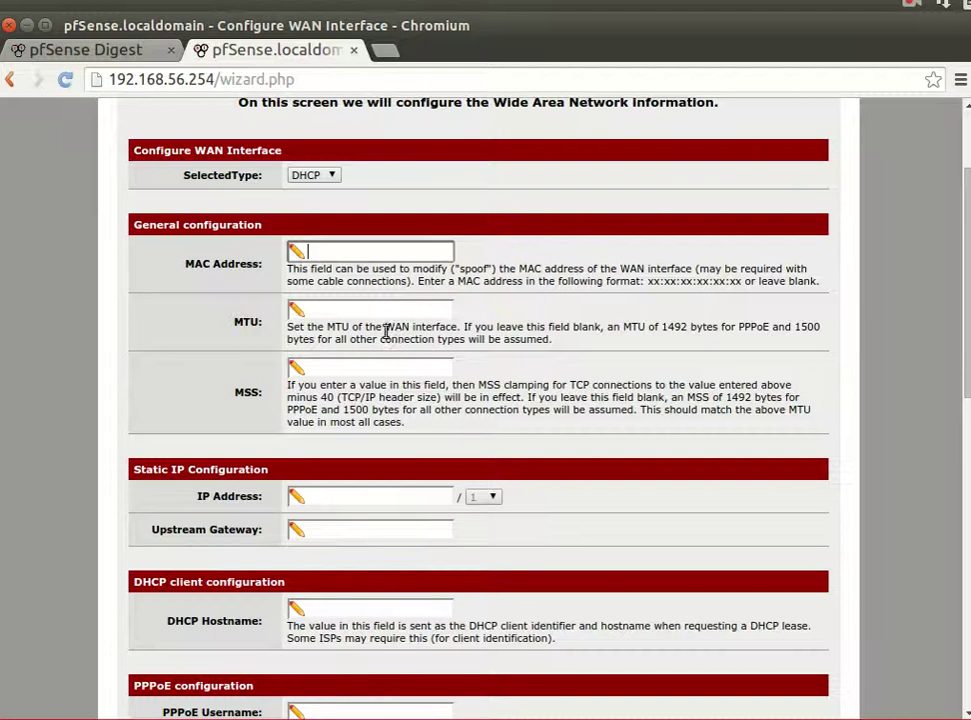
click(352, 306)
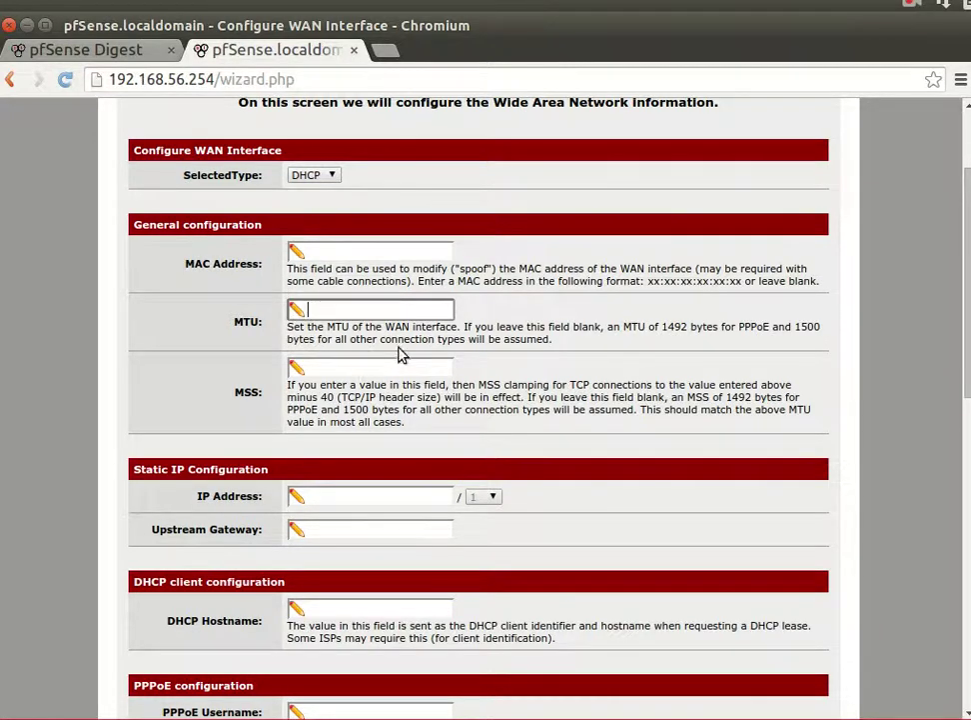
click(355, 318)
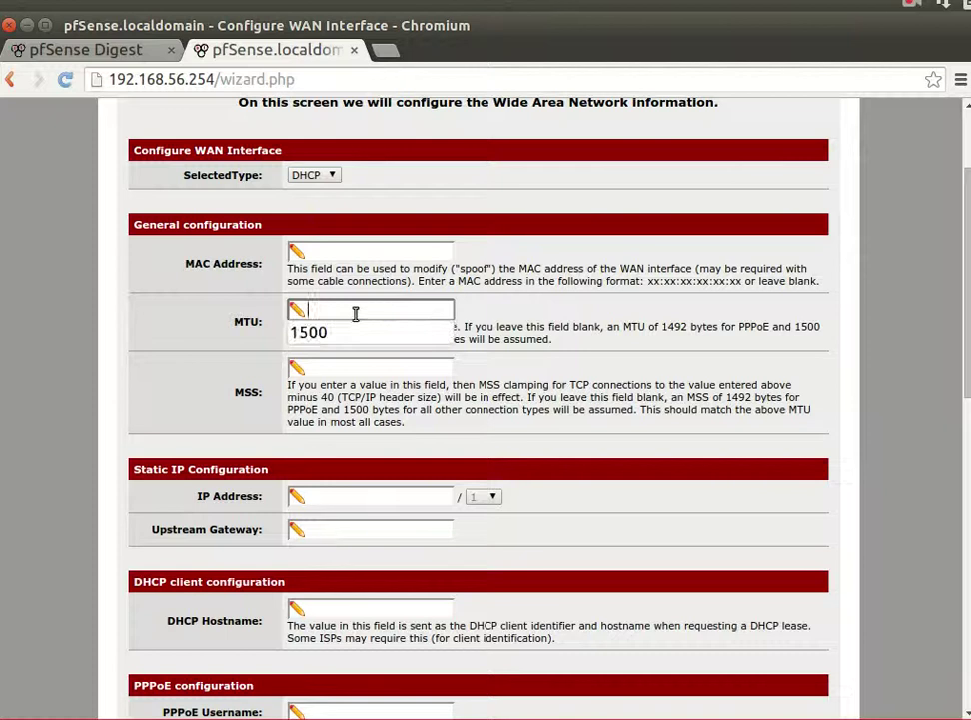
click(350, 330)
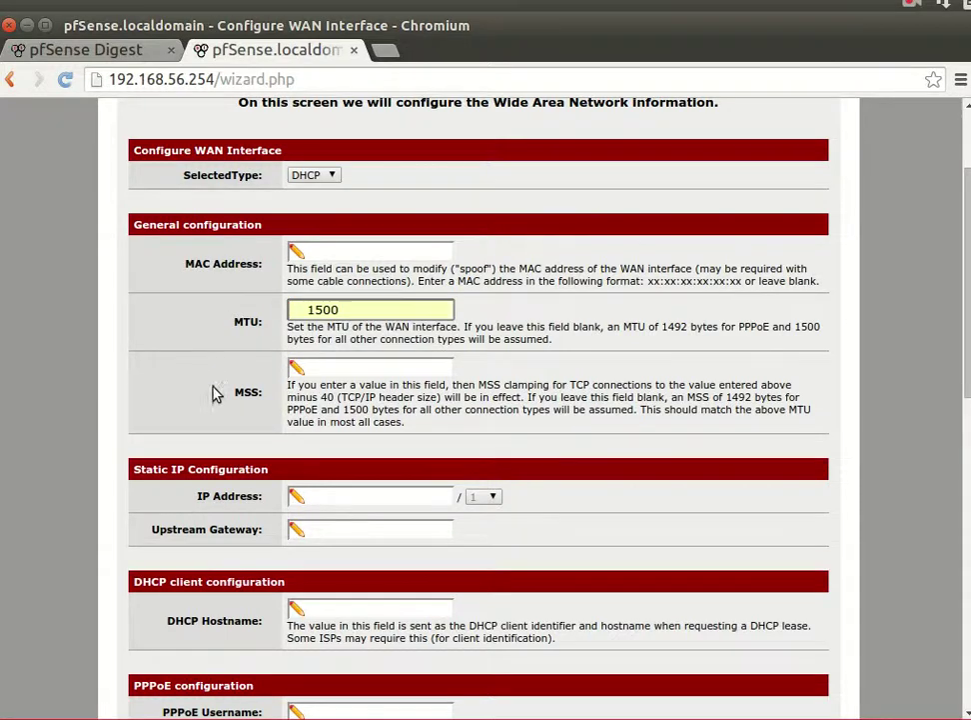
- Leave the remaining WAN fields blank, keep RFC1918 private and bogon network blocking enabled, and advance to the LAN interface configuration
scroll(217, 391, down, 2)
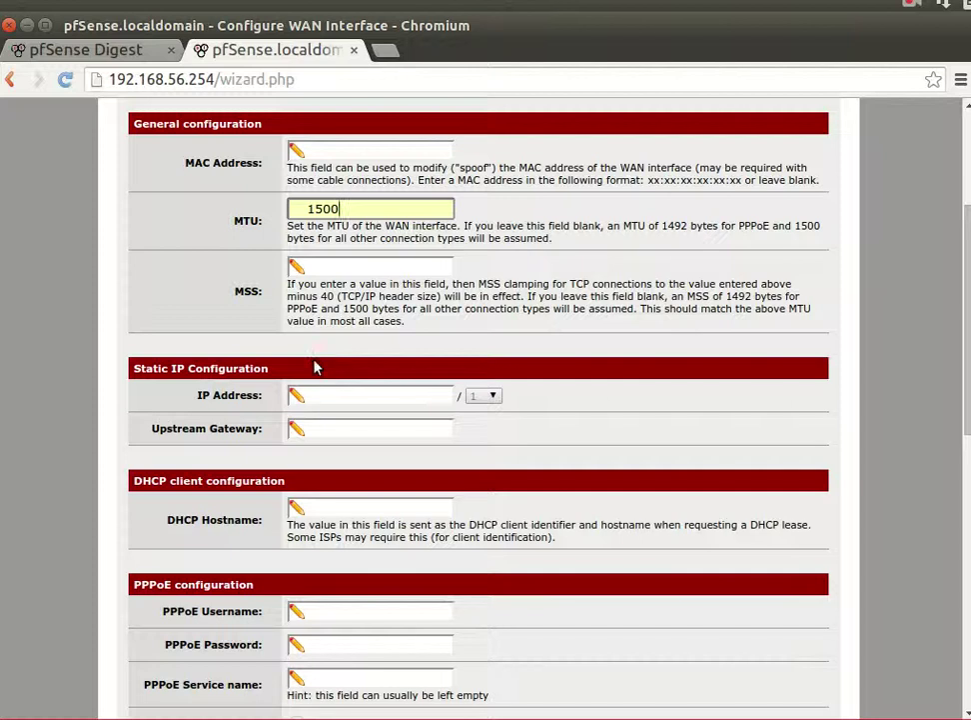
scroll(335, 350, down, 1)
scroll(336, 351, down, 1)
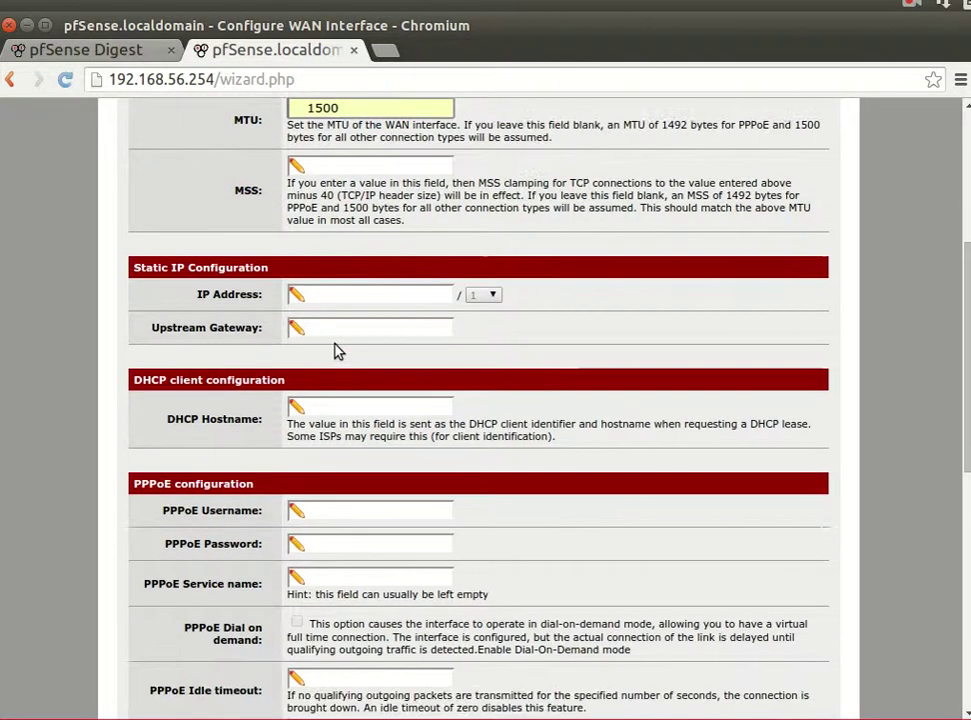
scroll(335, 351, down, 2)
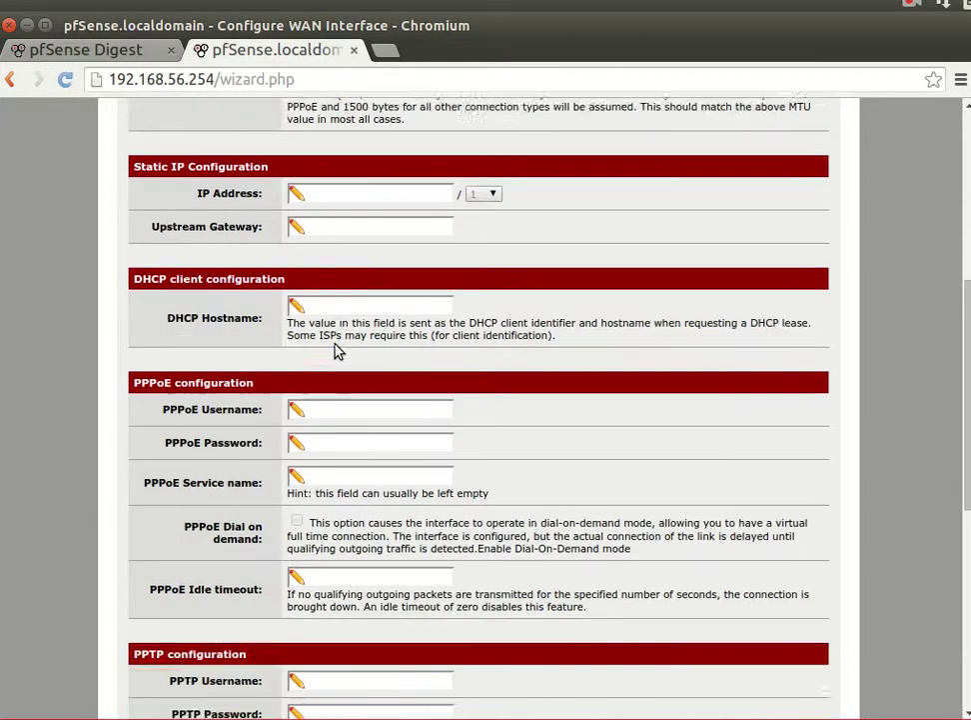
scroll(336, 350, down, 6)
scroll(336, 349, down, 4)
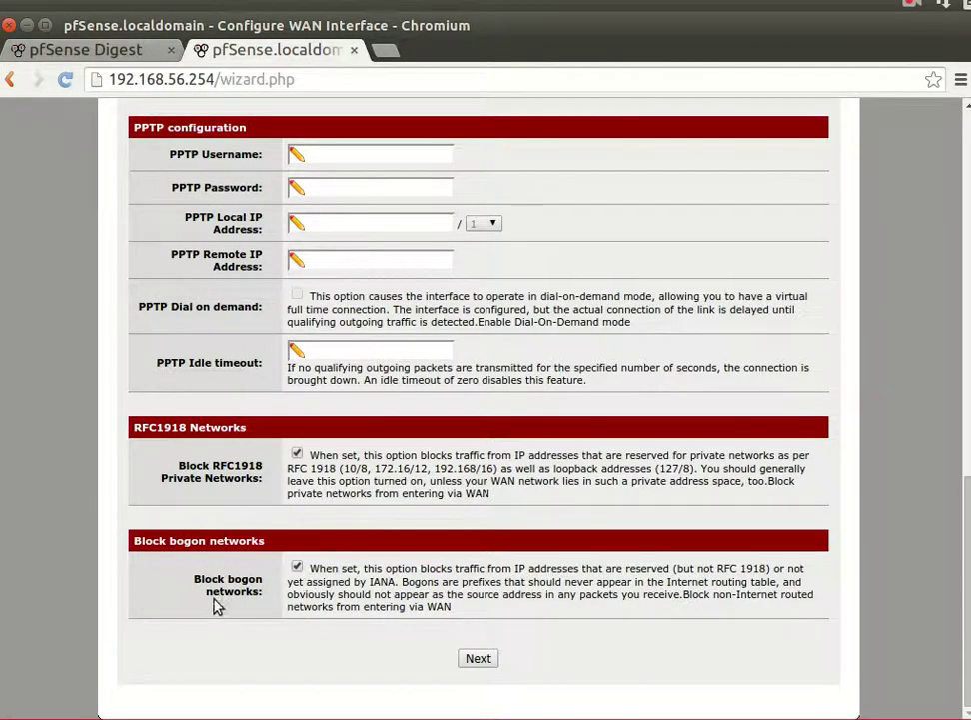
double_click(376, 582)
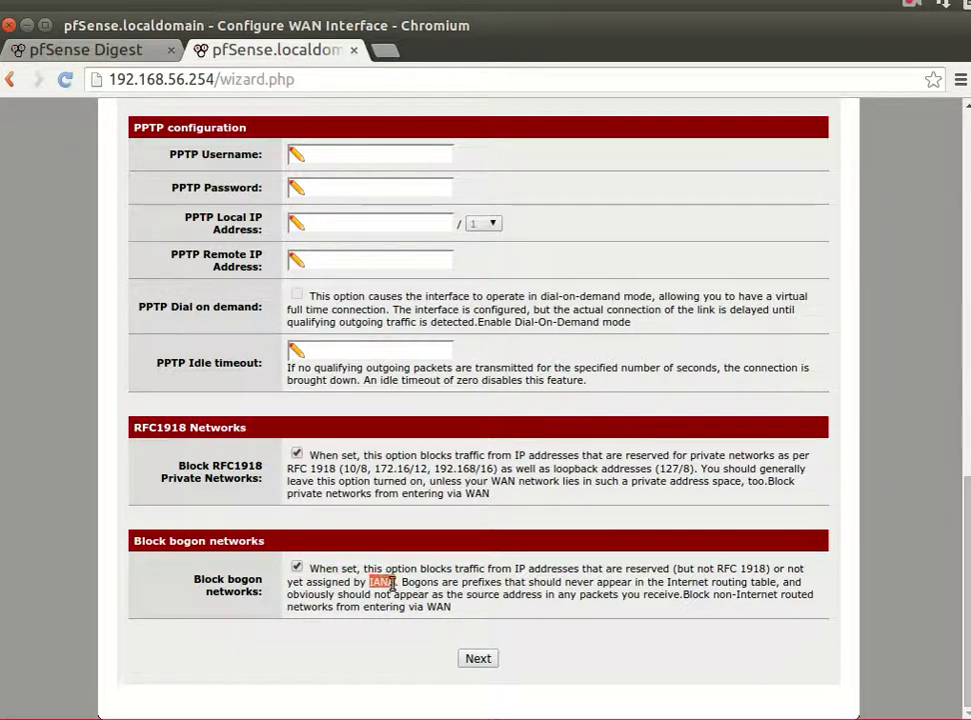
click(398, 636)
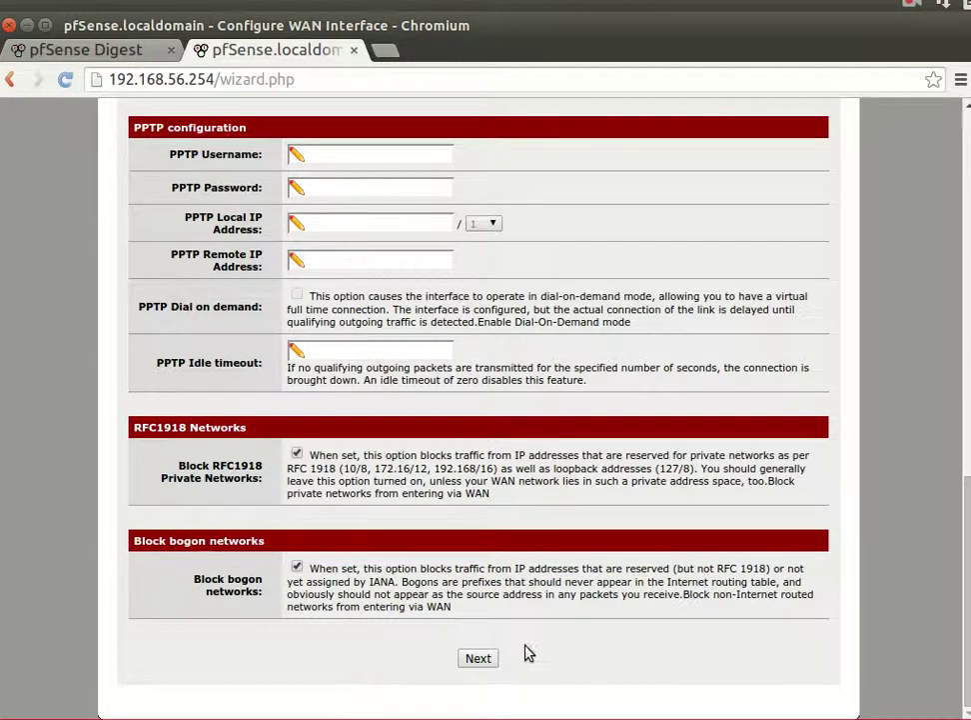
click(483, 662)
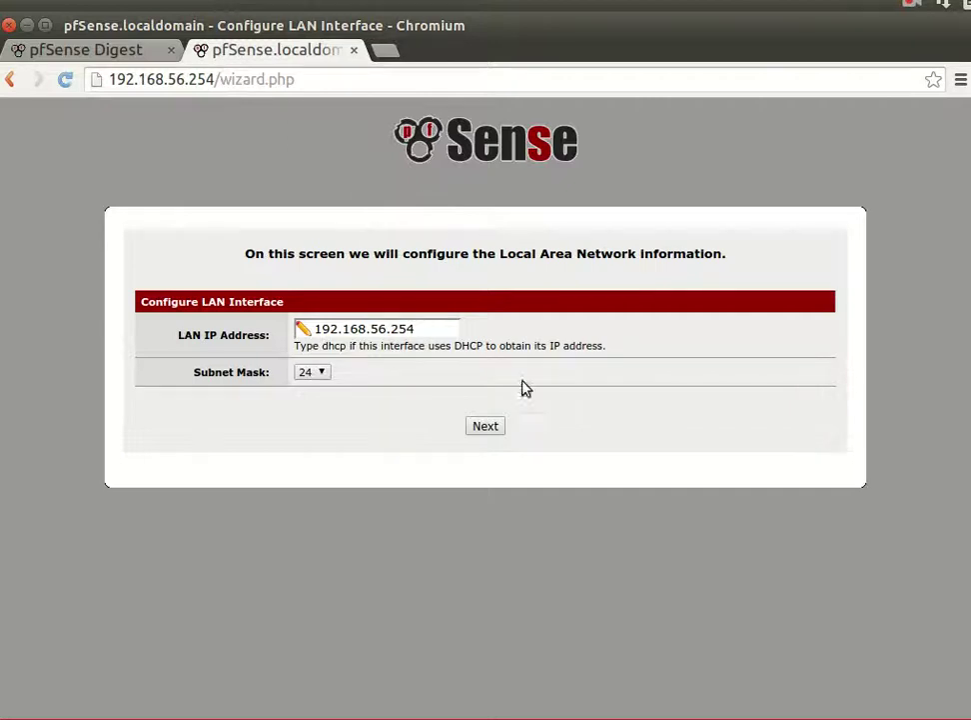
- Accept LAN IP address 192.168.56.254 with subnet mask 24, enter and repeat the admin WebGUI password, and advance to the reload page
click(503, 423)
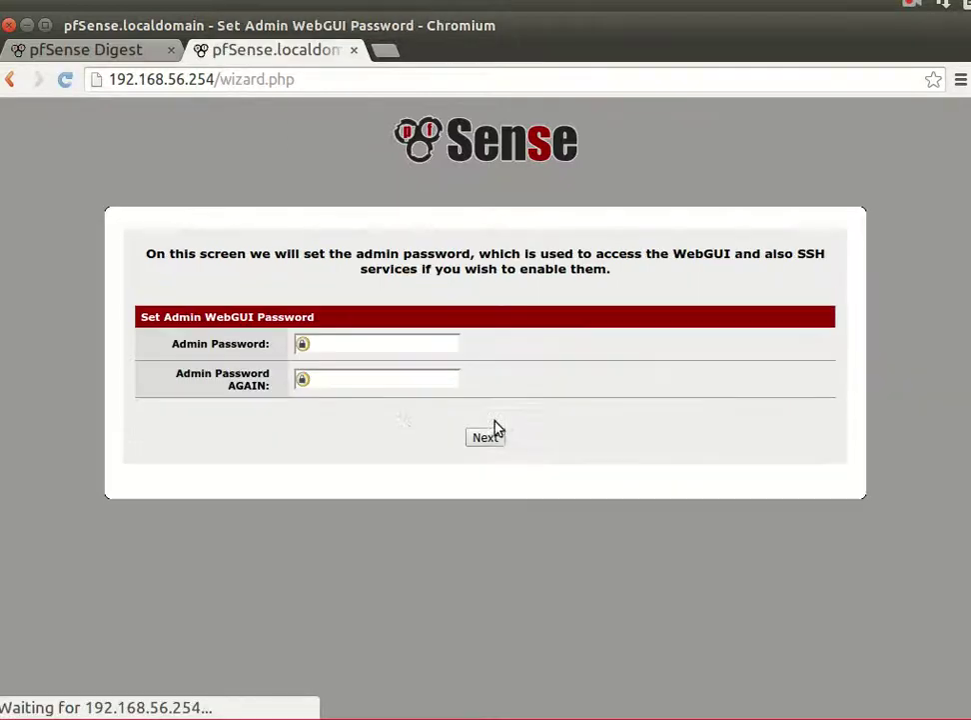
click(360, 340)
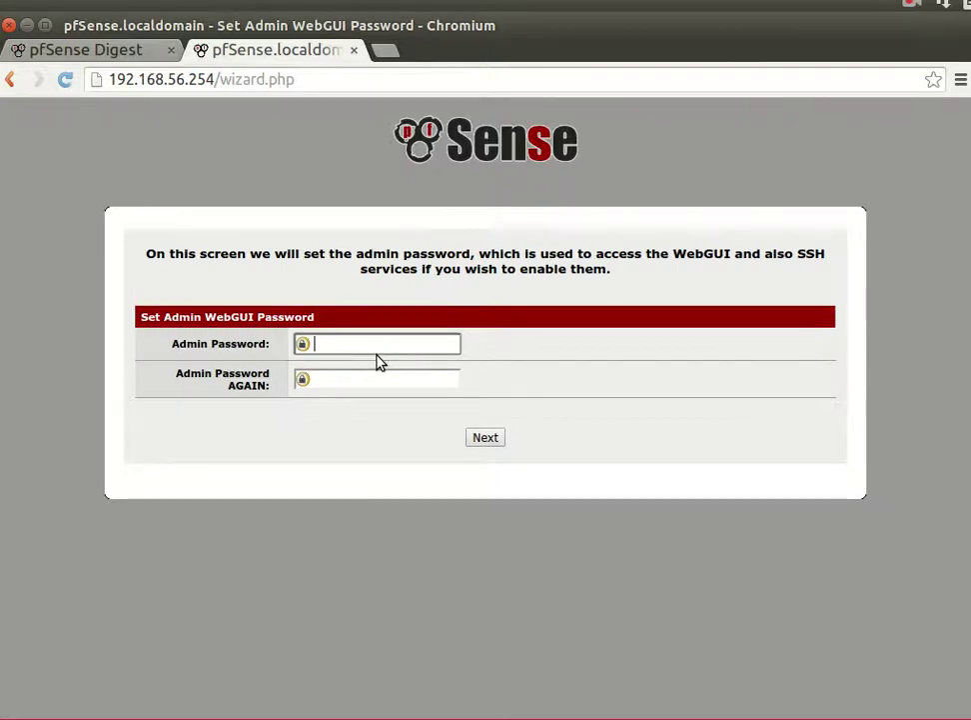
text(pas)
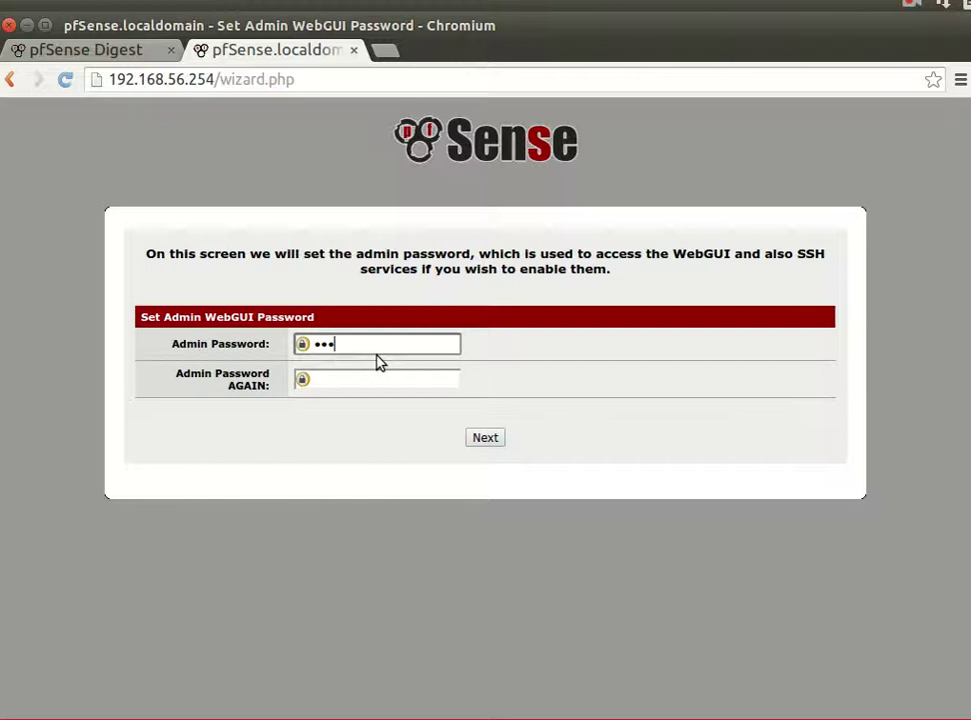
text(swo)
key(Tab)
text(pa)
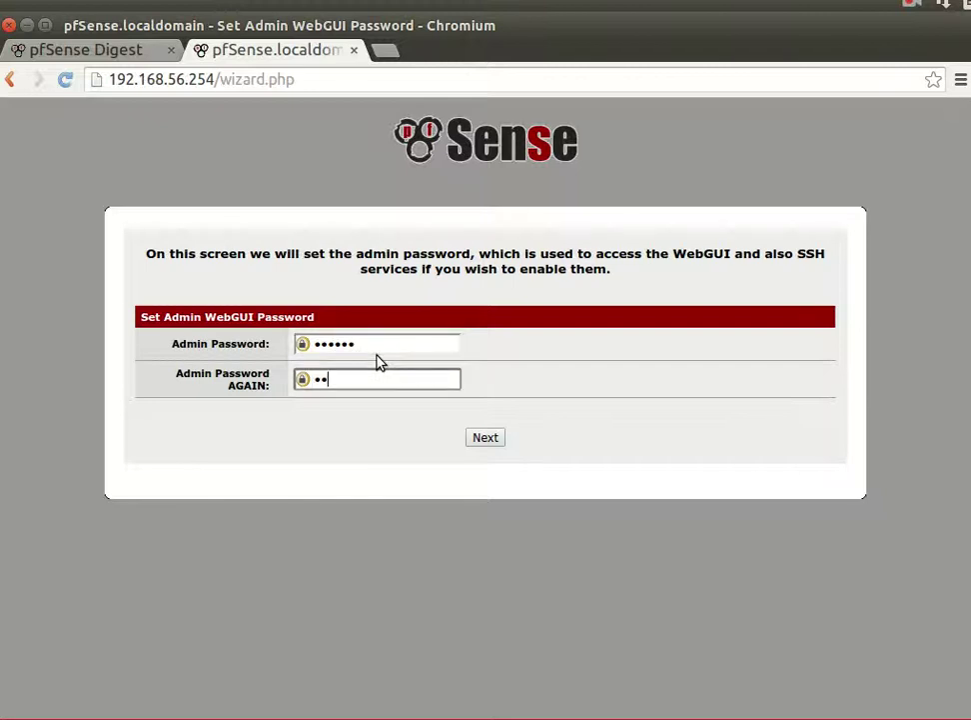
text(sswo)
click(483, 438)
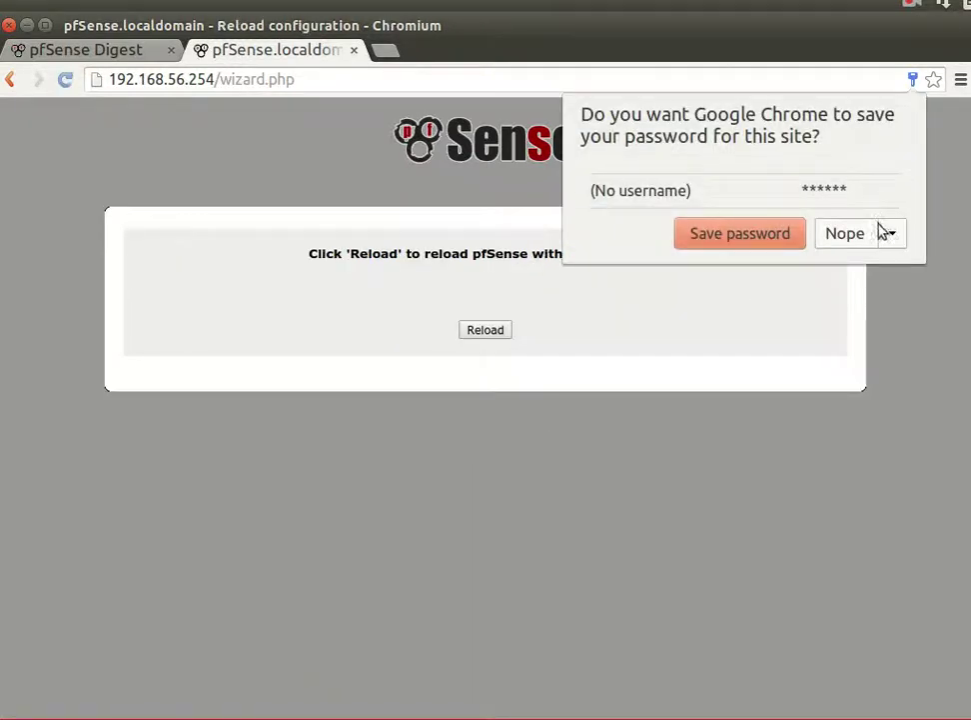
- Reload pfSense with the new configuration, and continue to the webConfigurator to review the dashboard's system and interface information
click(479, 333)
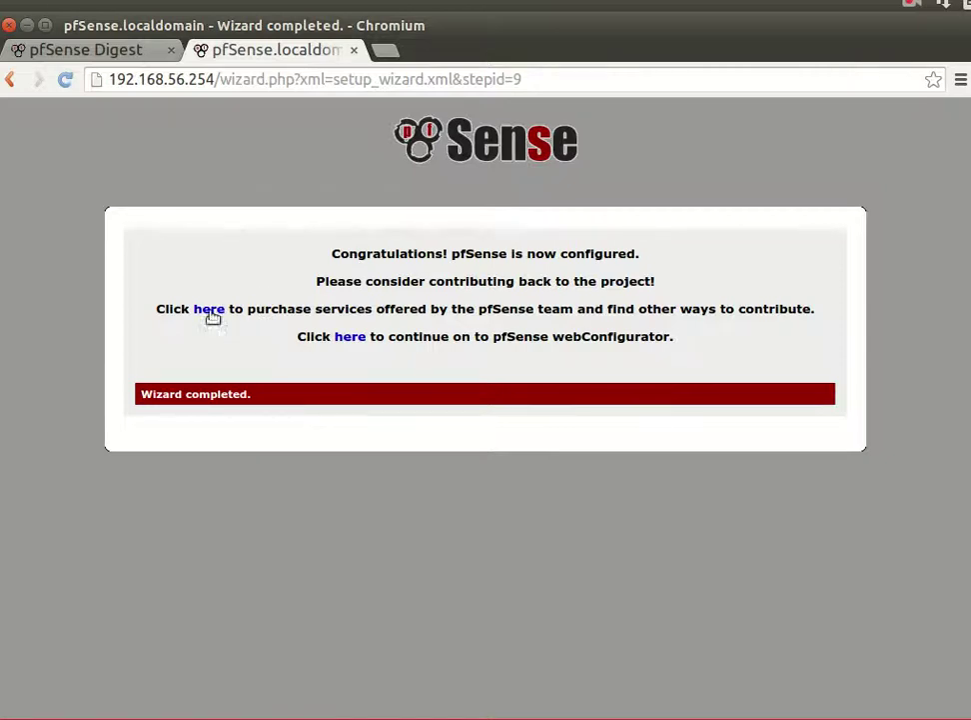
click(353, 339)
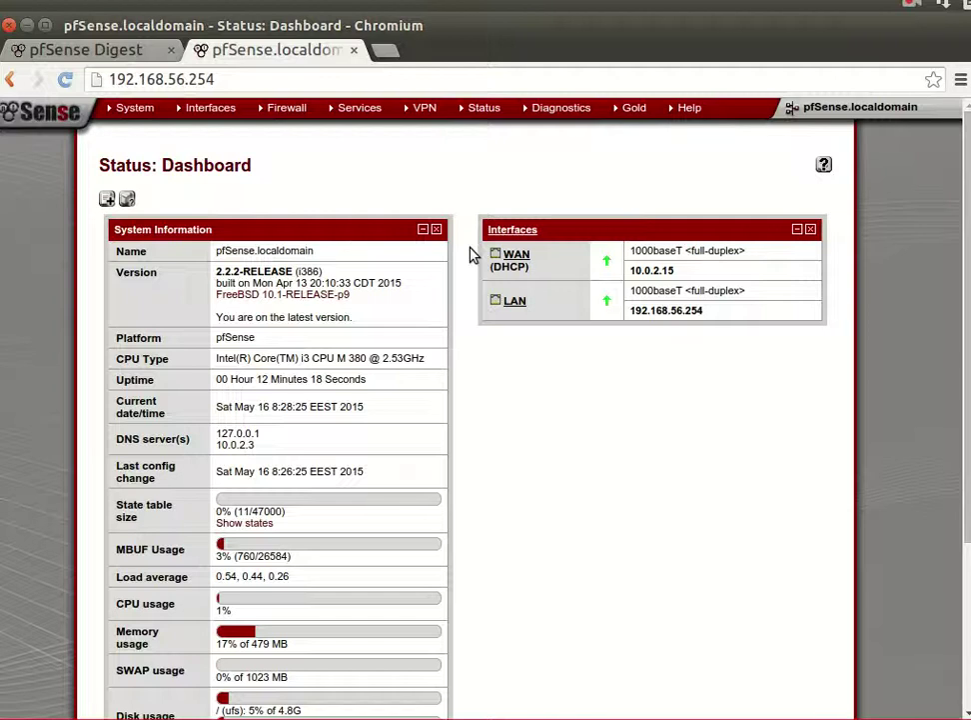
scroll(474, 255, down, 3)
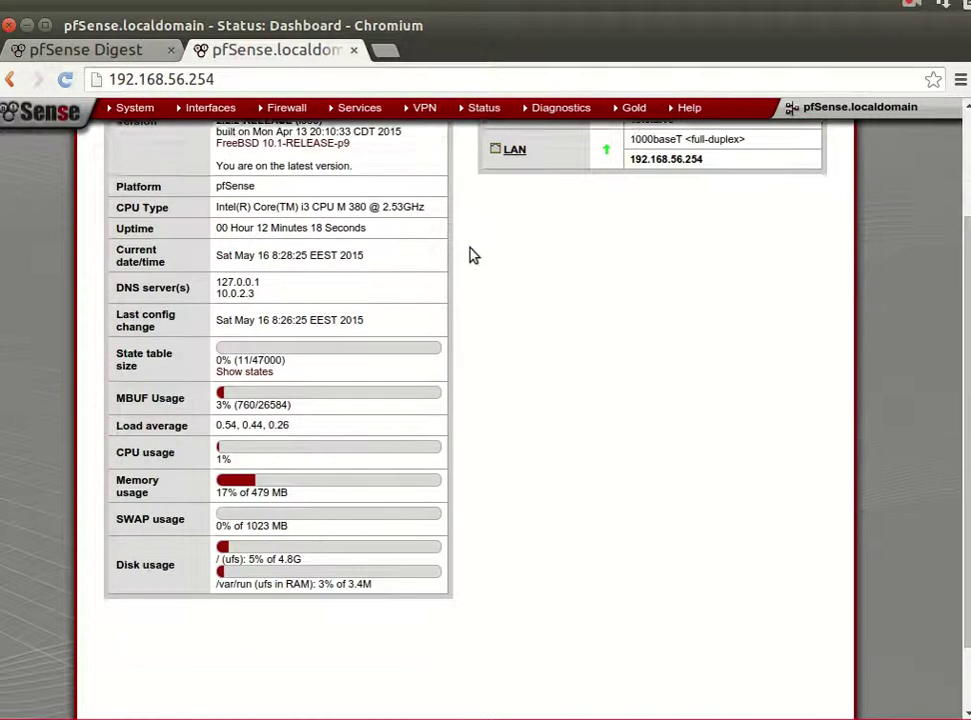
scroll(474, 255, up, 3)
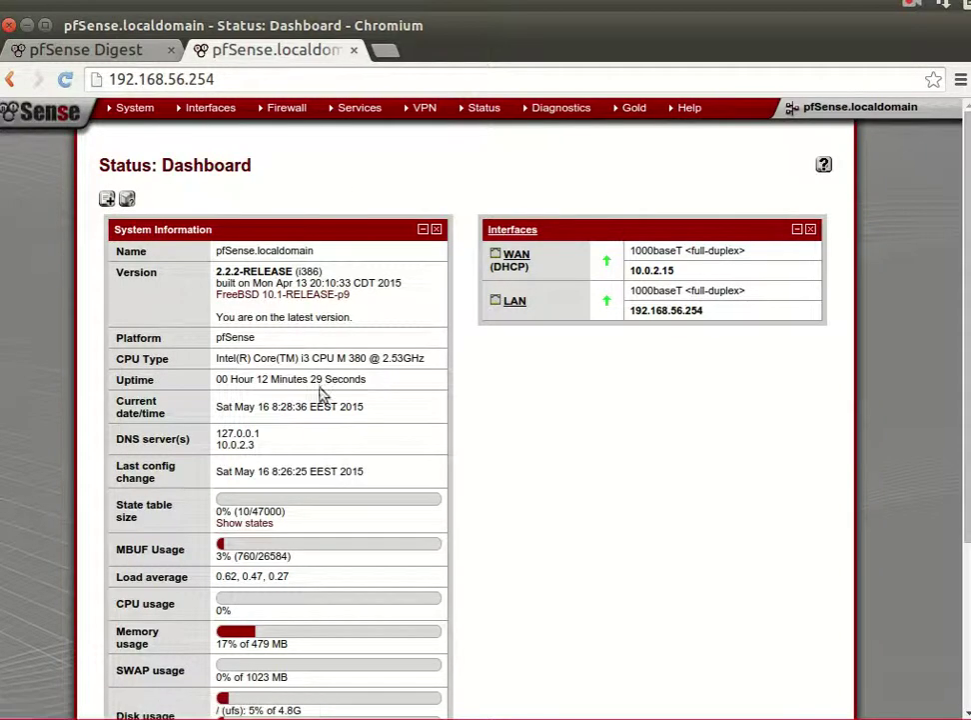
- Open the dashboard's help page in a new tab, look through the widget documentation, and close it again
right_click(824, 166)
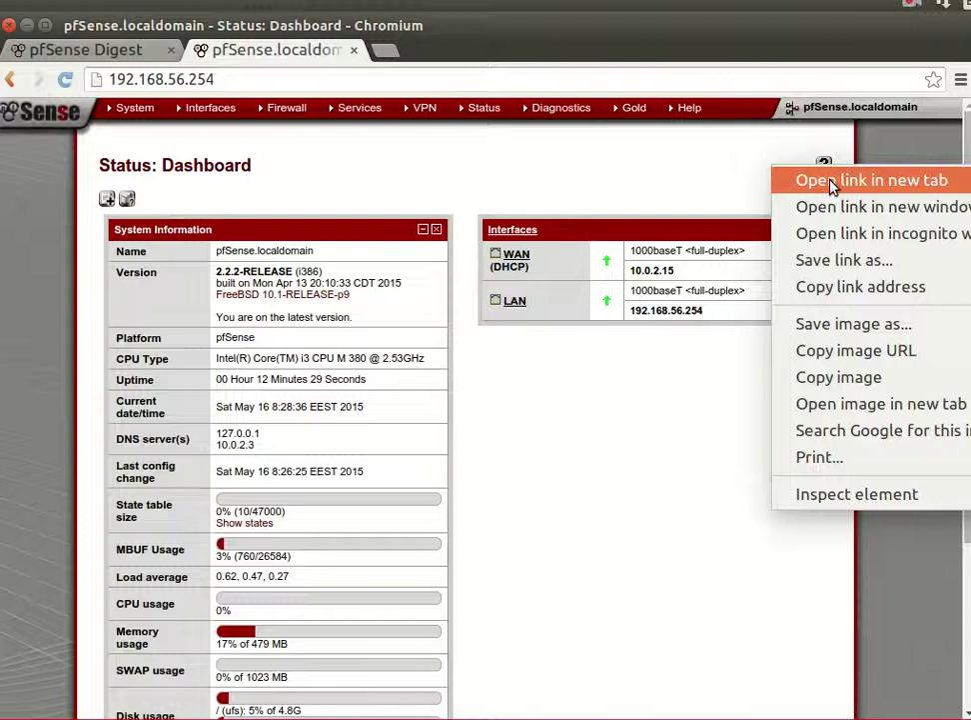
click(831, 187)
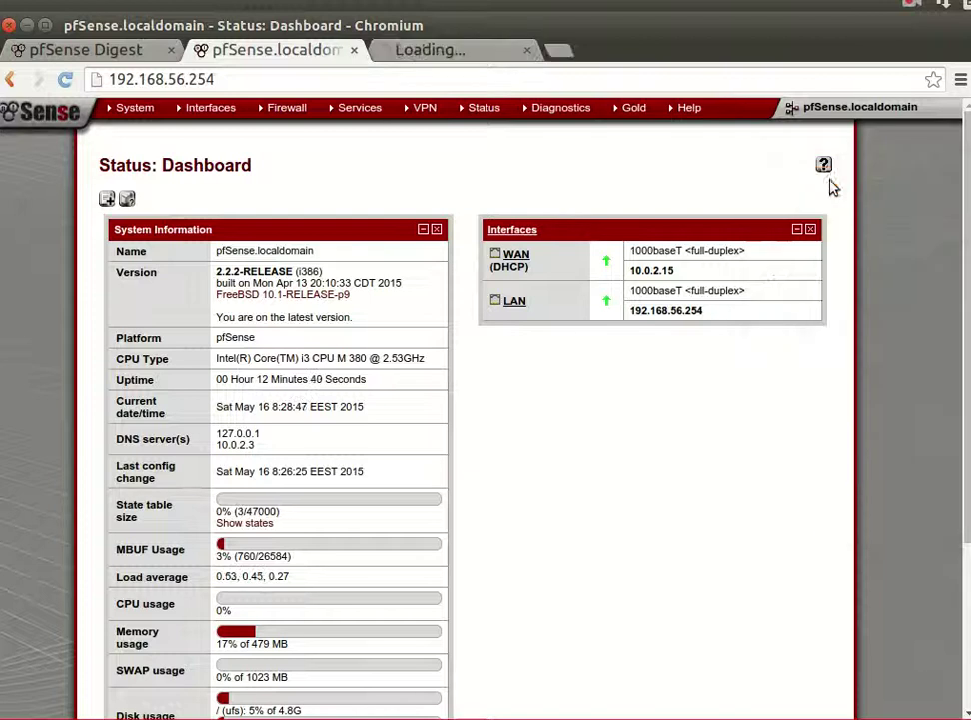
click(455, 52)
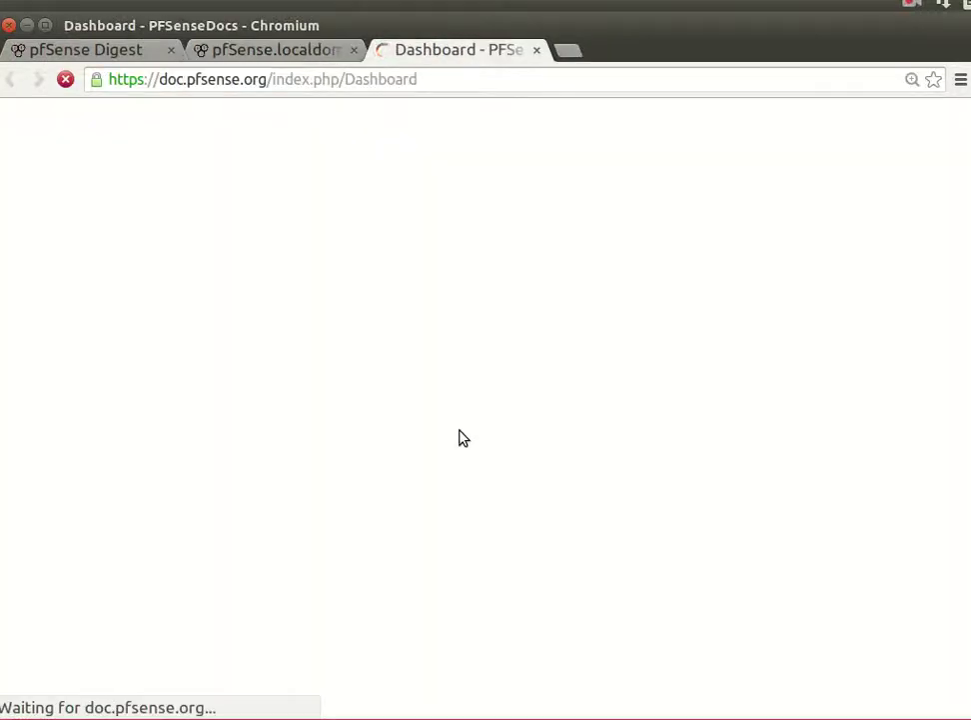
scroll(458, 284, down, 3)
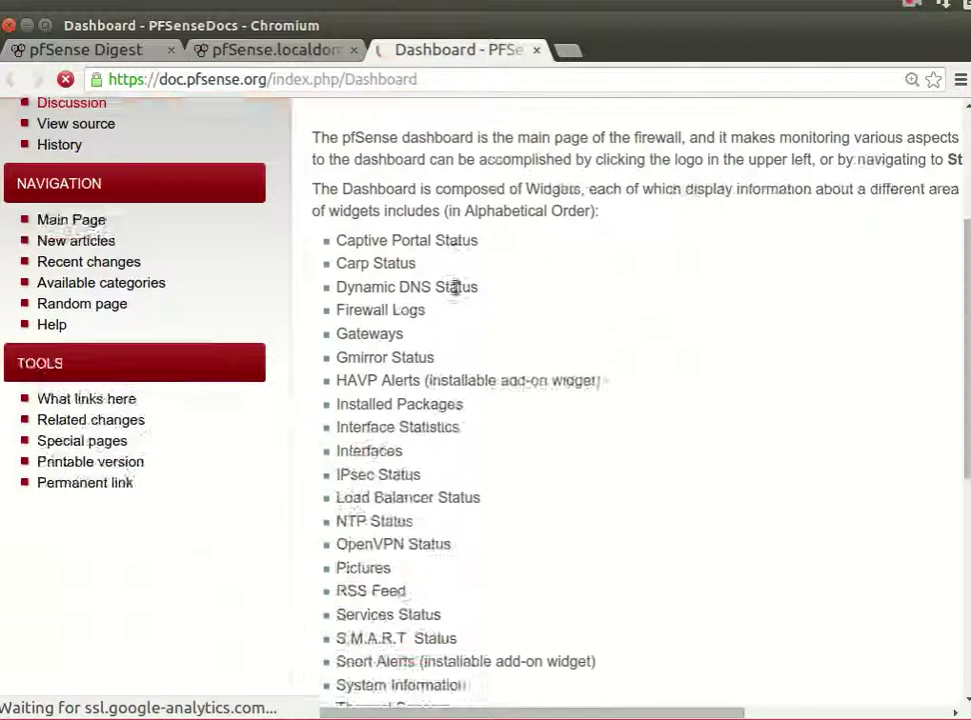
scroll(455, 290, down, 6)
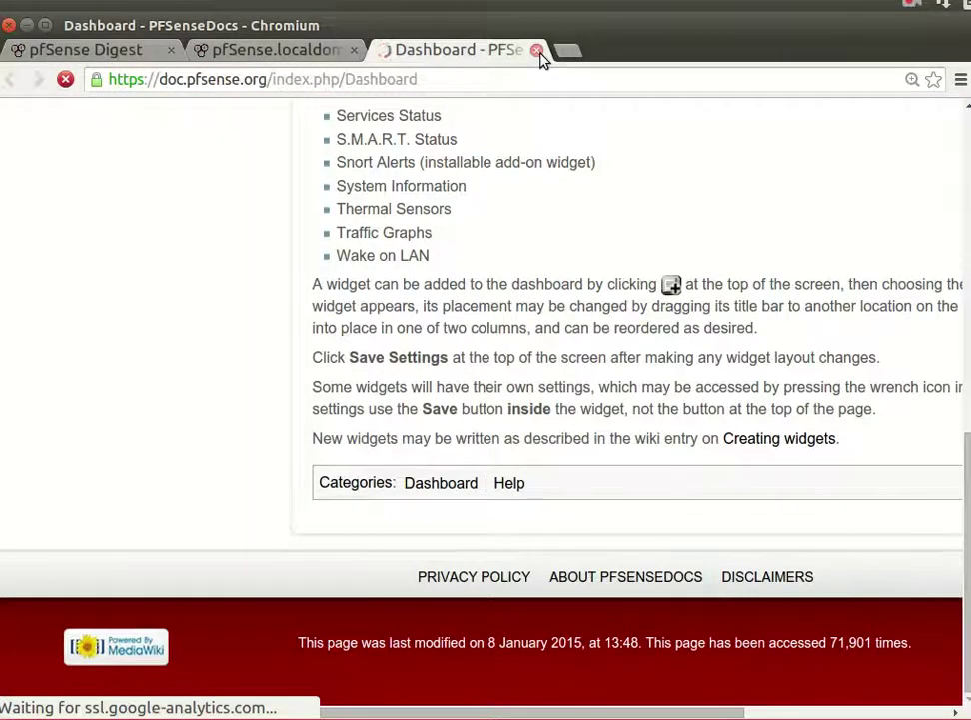
click(538, 50)
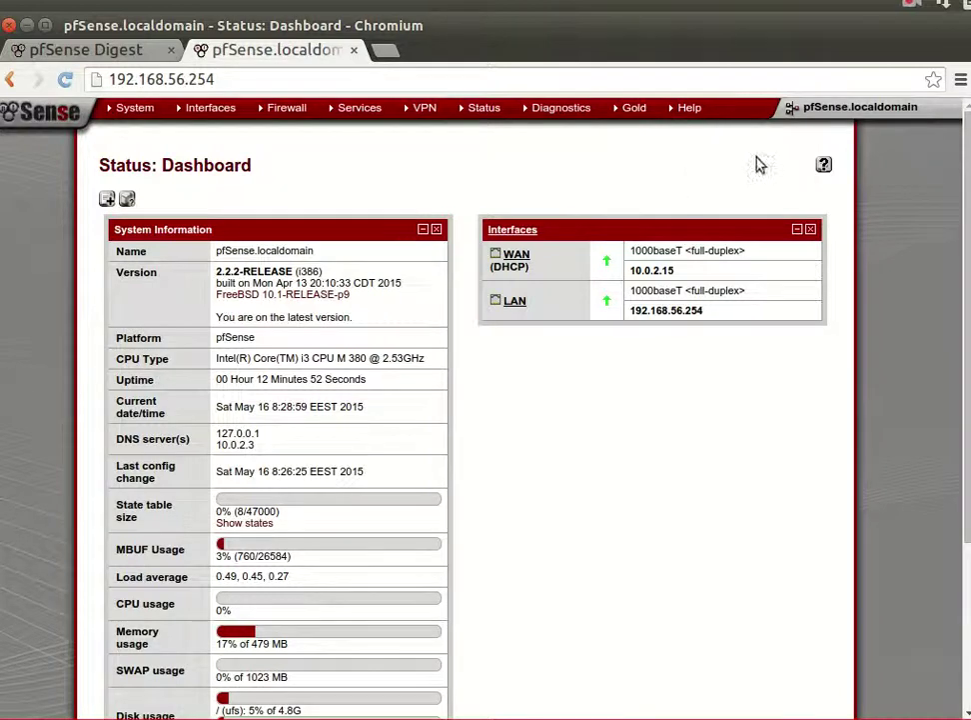
click(913, 5)
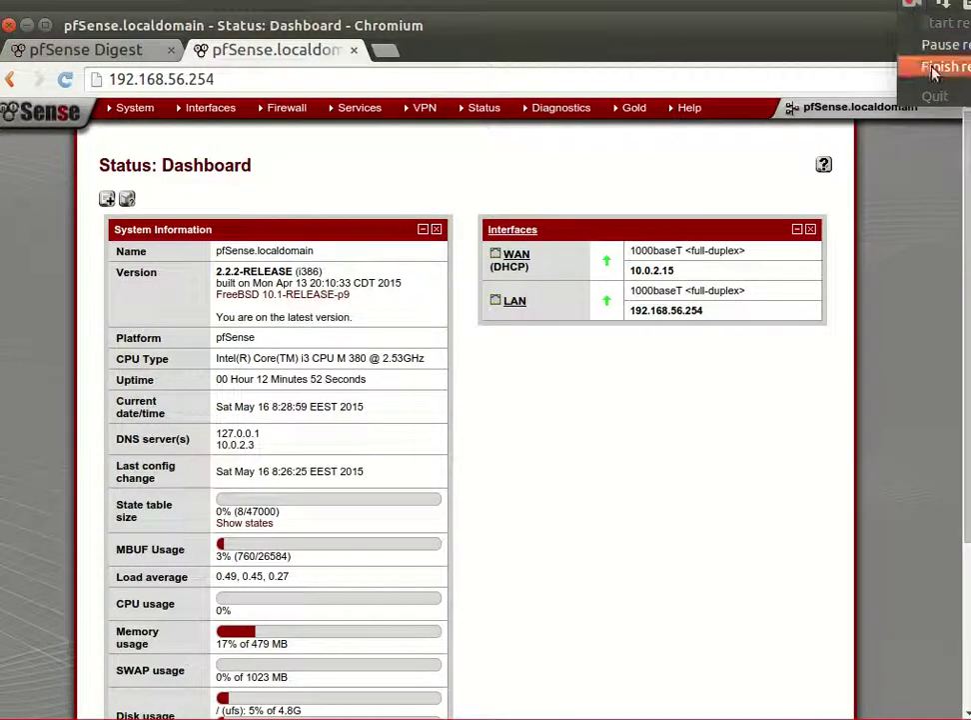